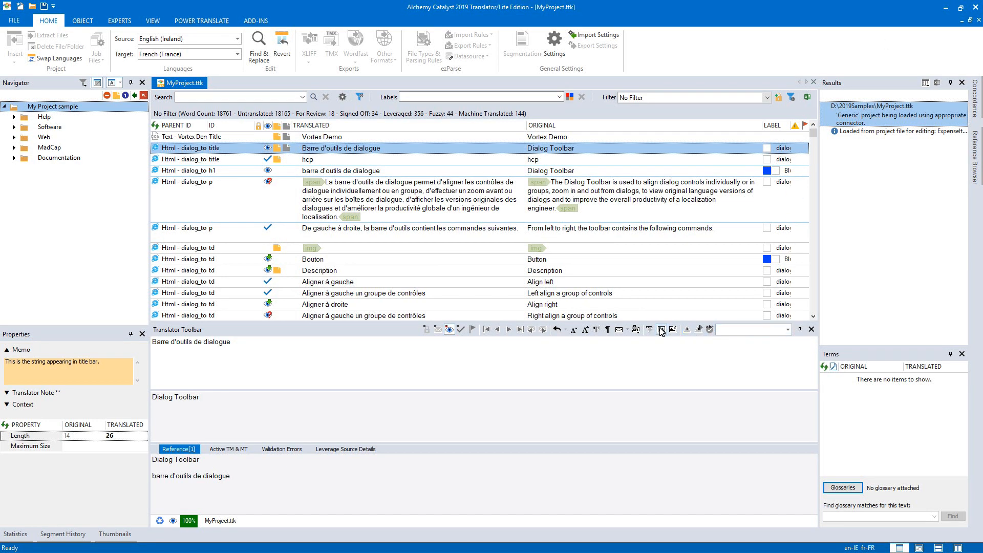
Enlarge the Translator Toolbar and the Results and Terms panes, and undock the Properties pane as a taller floating window.
drag(661, 325, 660, 297)
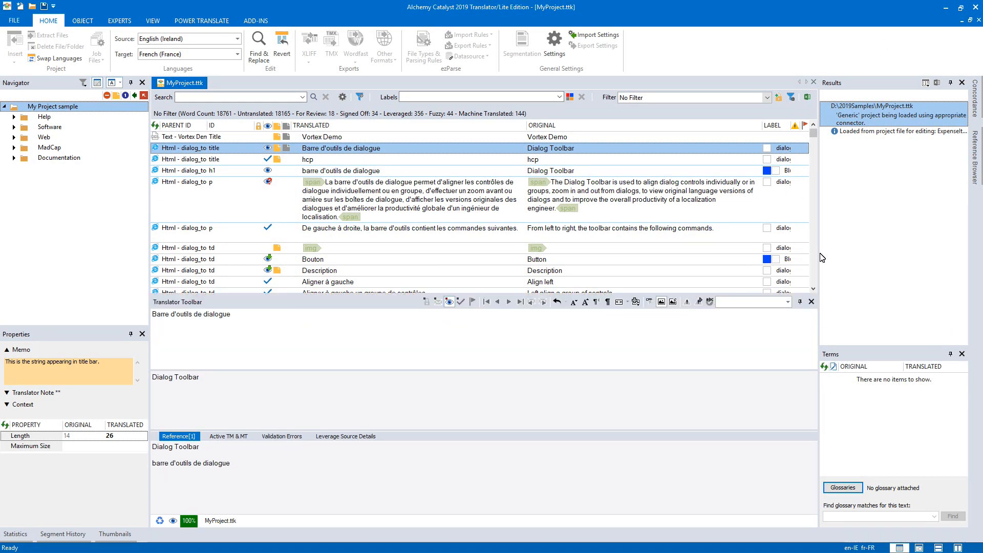
drag(820, 256, 775, 256)
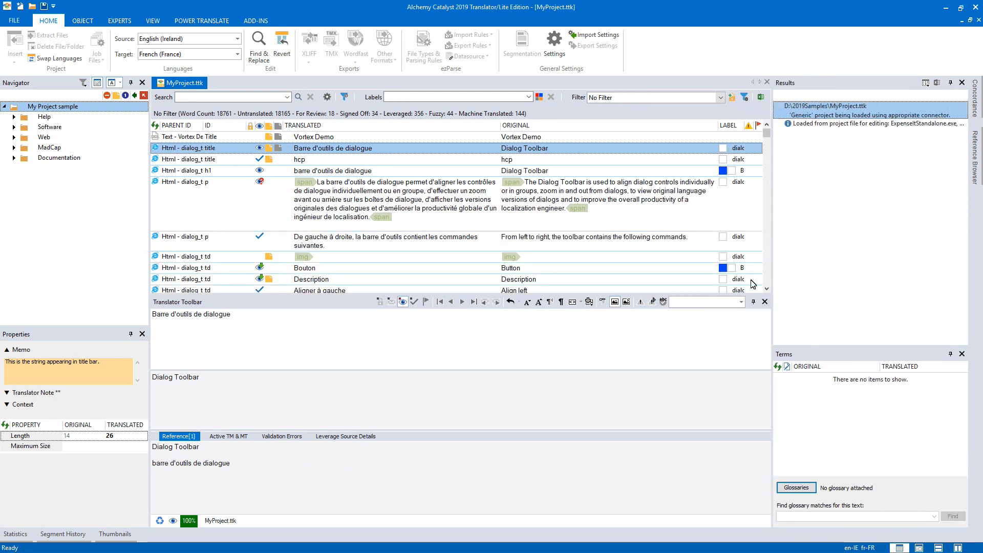
drag(64, 334, 151, 259)
drag(233, 314, 288, 314)
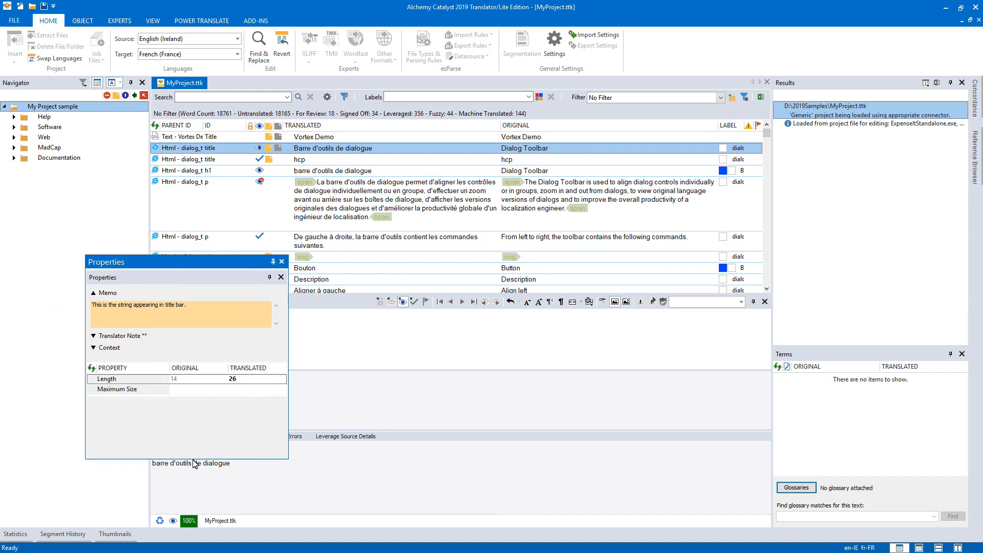
click(195, 464)
drag(194, 460, 194, 473)
Set the Terms pane to auto-hide, preview it, and return to the "barre d'outils de dialogue" h1 string.
drag(851, 353, 874, 335)
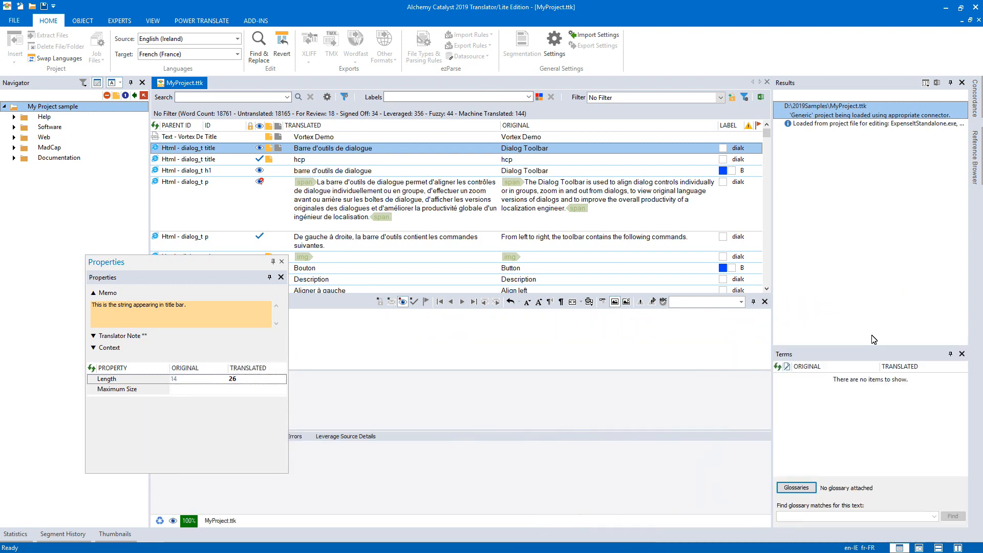
click(950, 355)
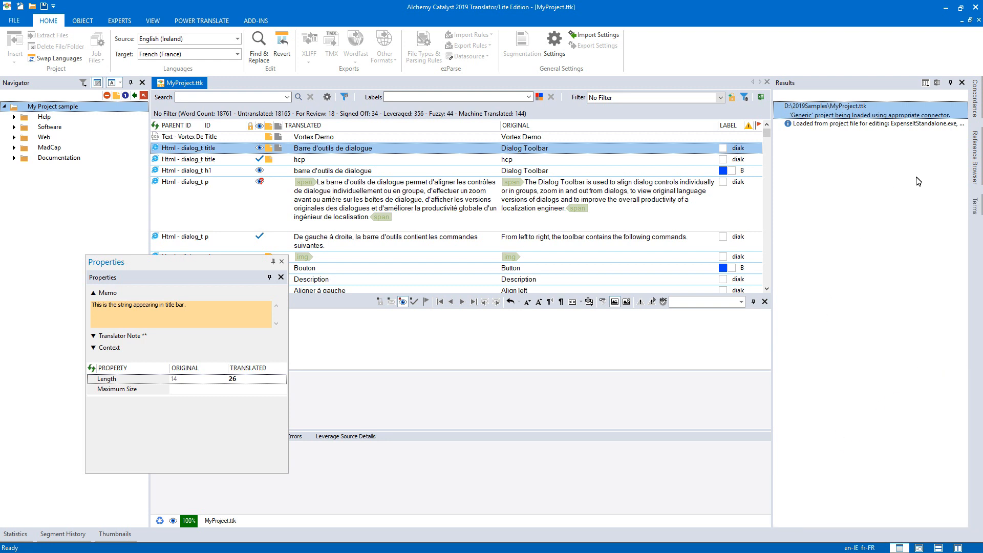
mouse_move(976, 212)
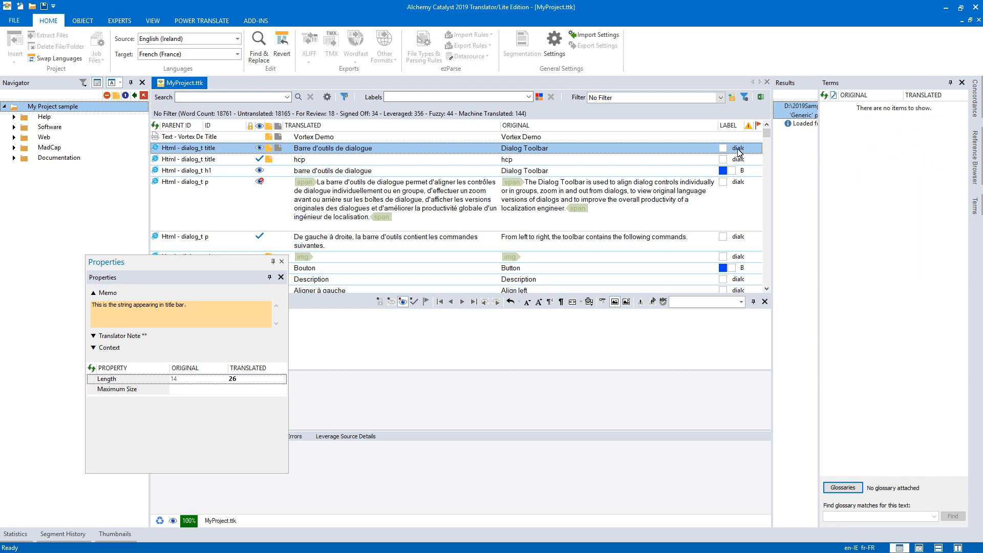
click(686, 170)
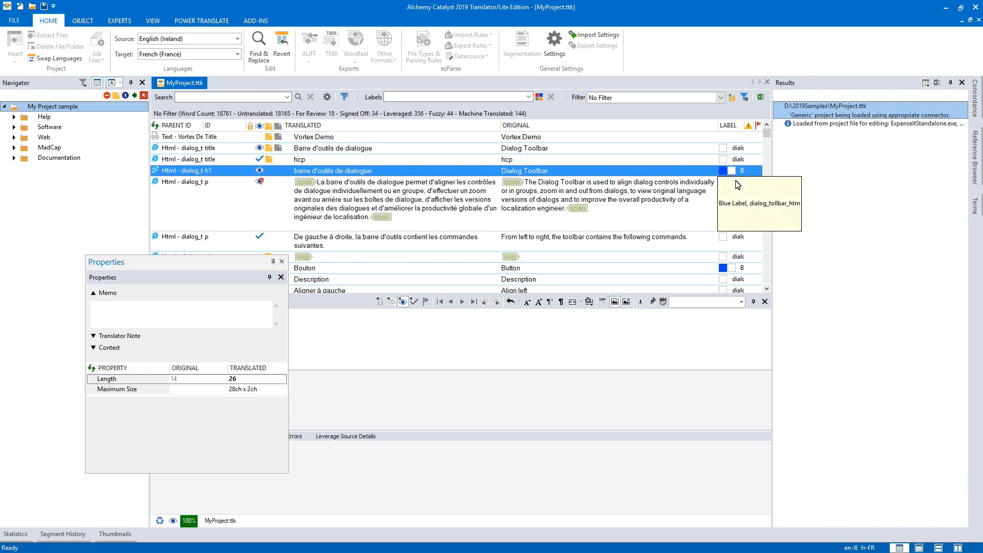
Close the Translator Toolbar pane and show it again.
click(766, 302)
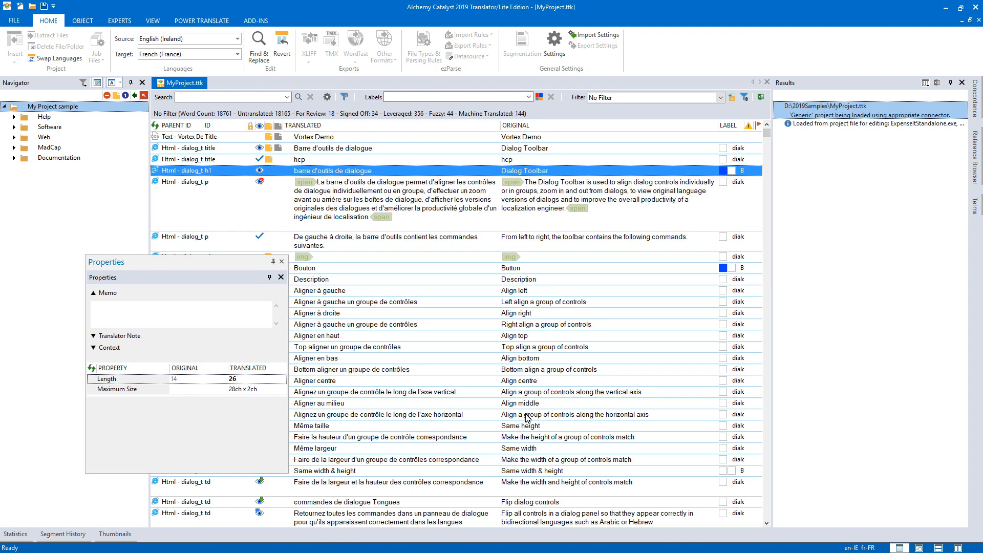
click(153, 21)
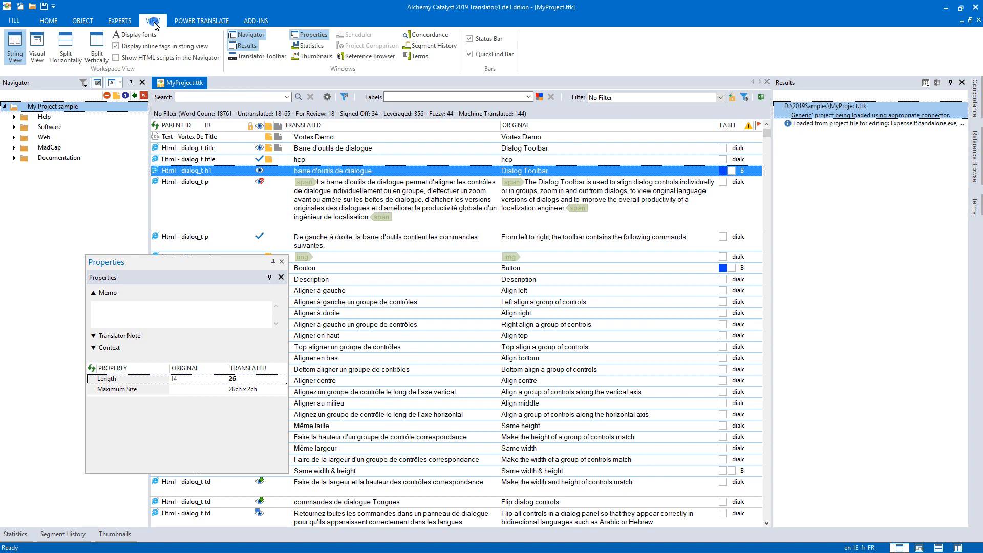
click(273, 58)
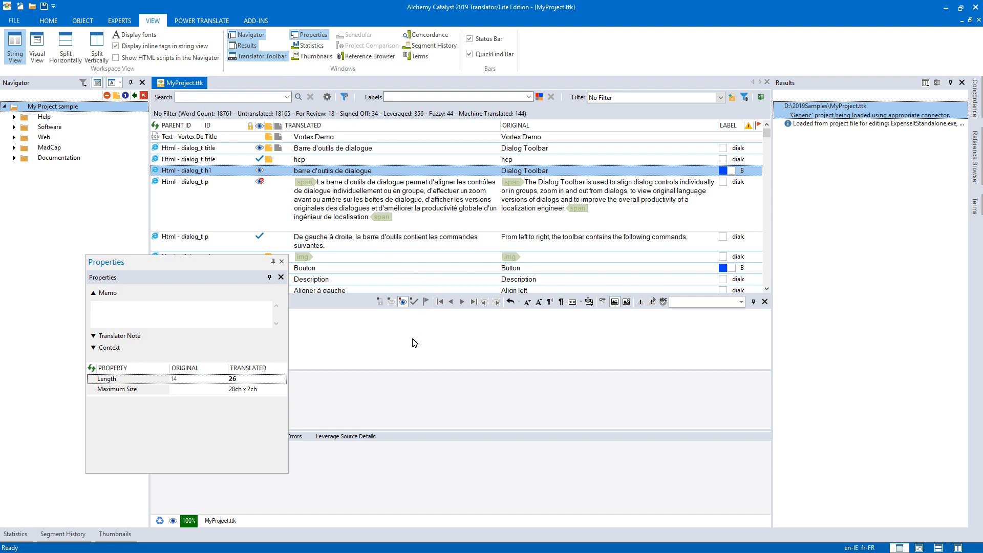
Restore the default window positions in the User Profile settings and accept the settings.
click(48, 21)
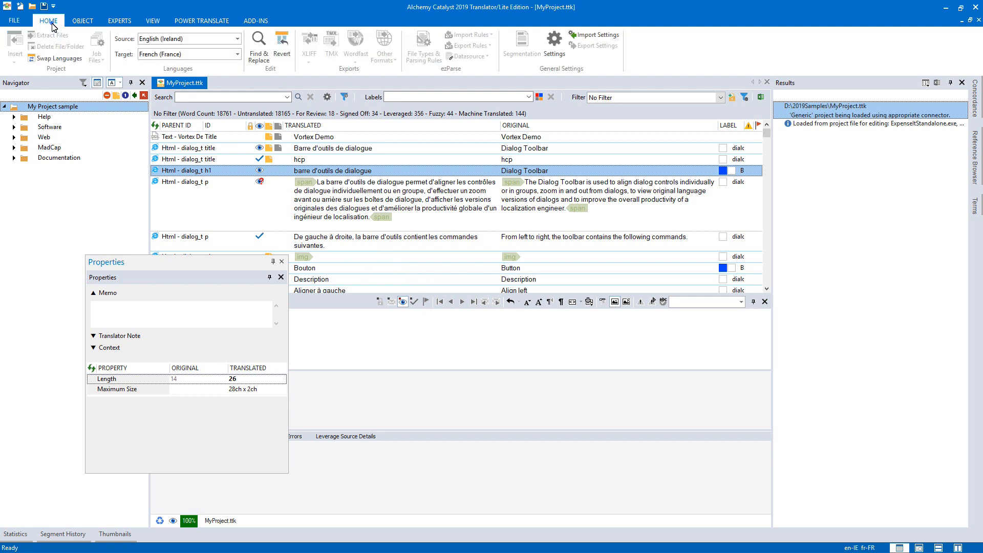
click(554, 54)
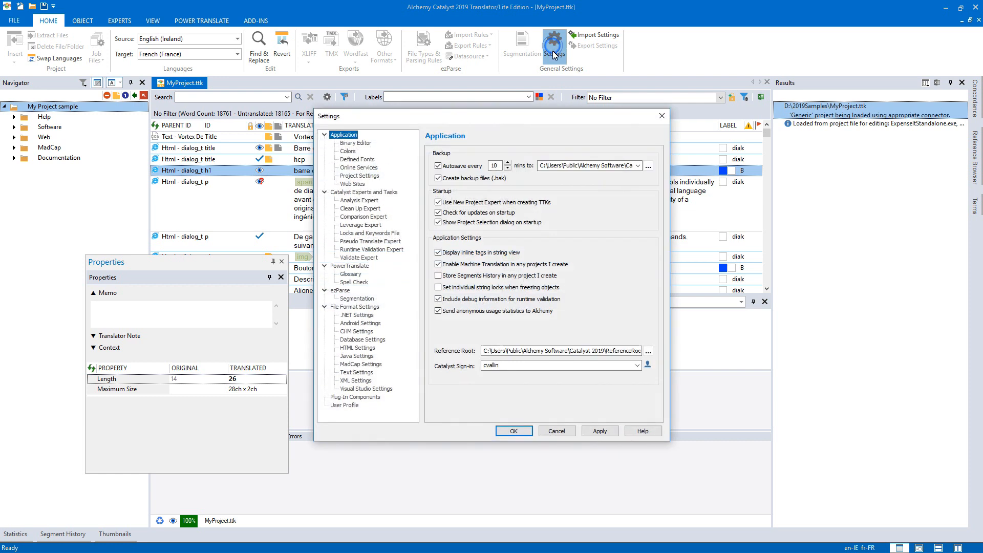
click(346, 406)
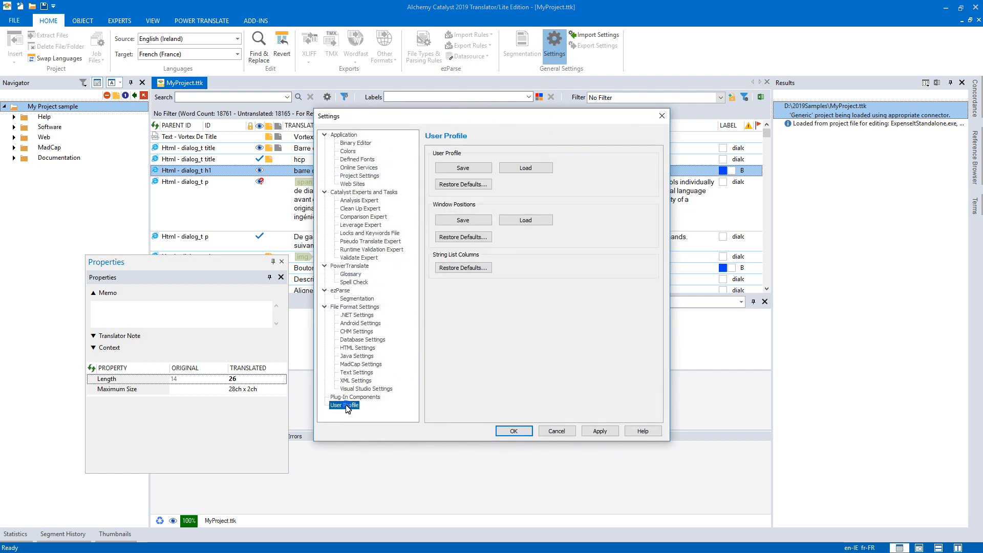
click(466, 237)
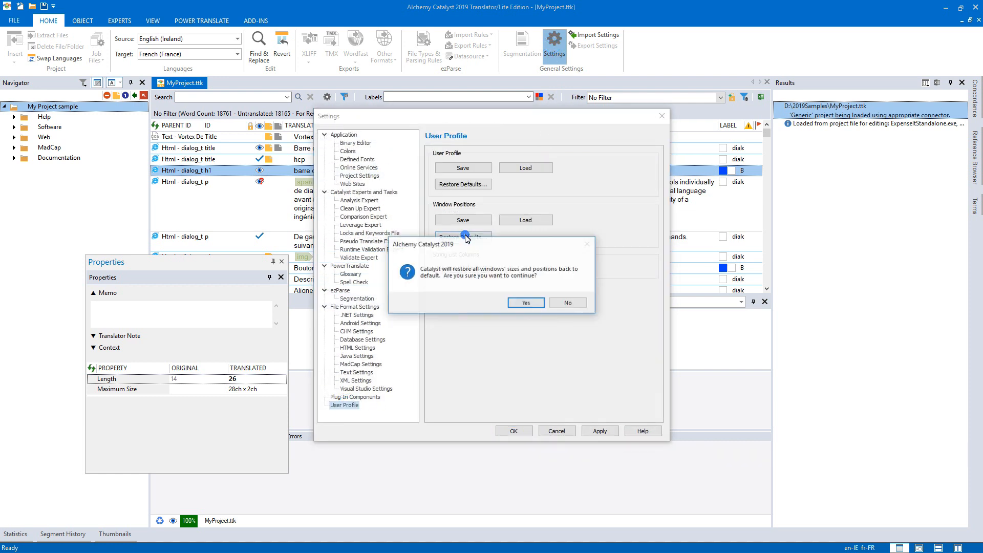
click(525, 304)
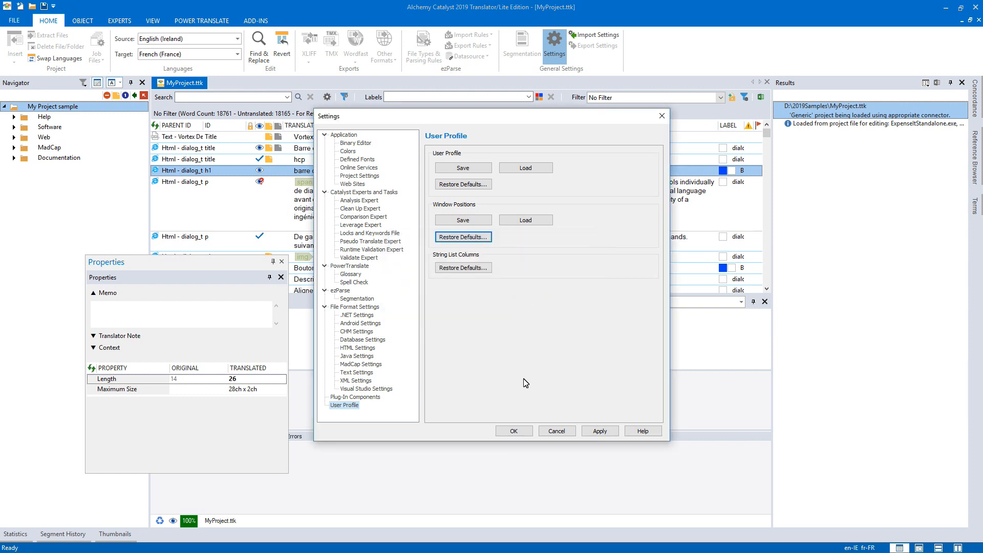
click(514, 431)
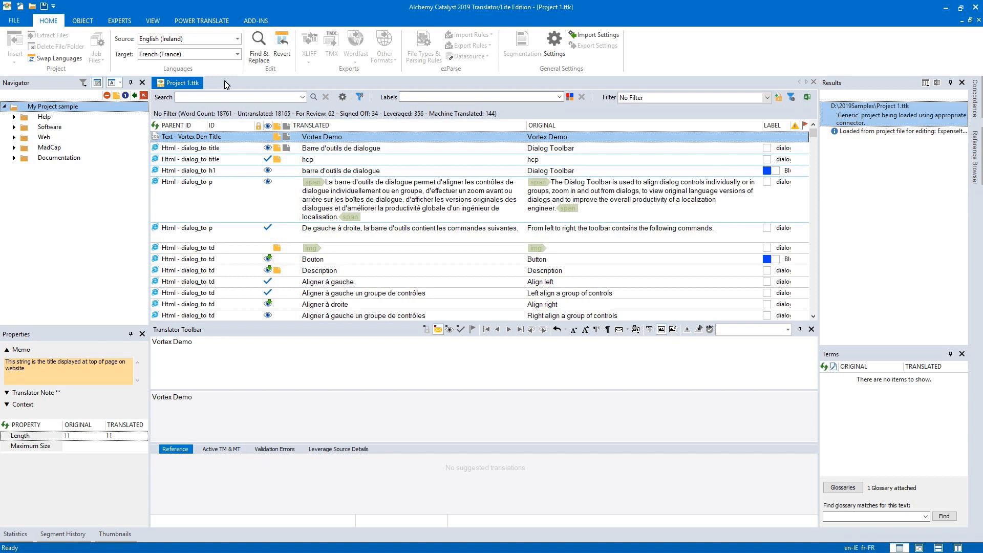
Attach the translation memory Multi-transmem_v2019.tm from the 2019Samples folder as an Active TM source.
click(216, 21)
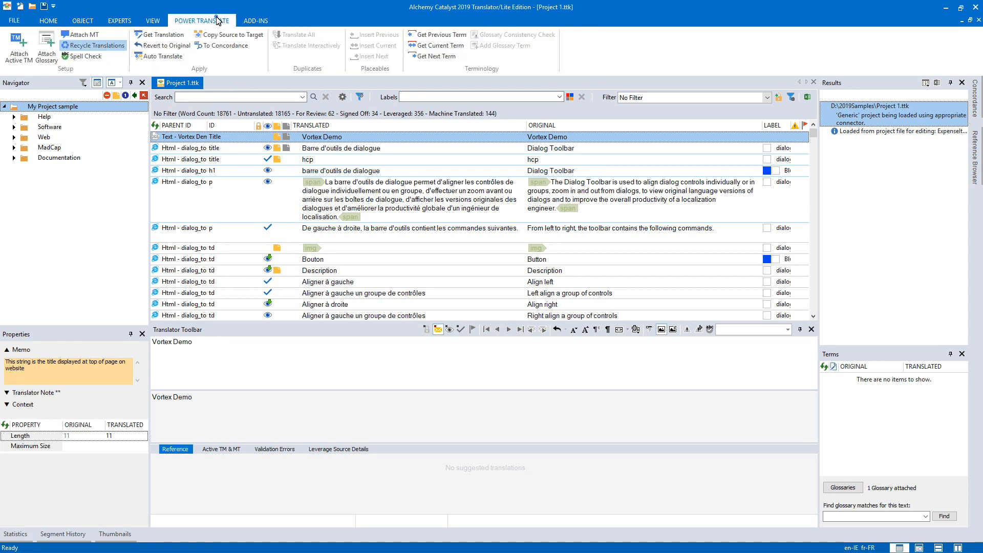
click(19, 47)
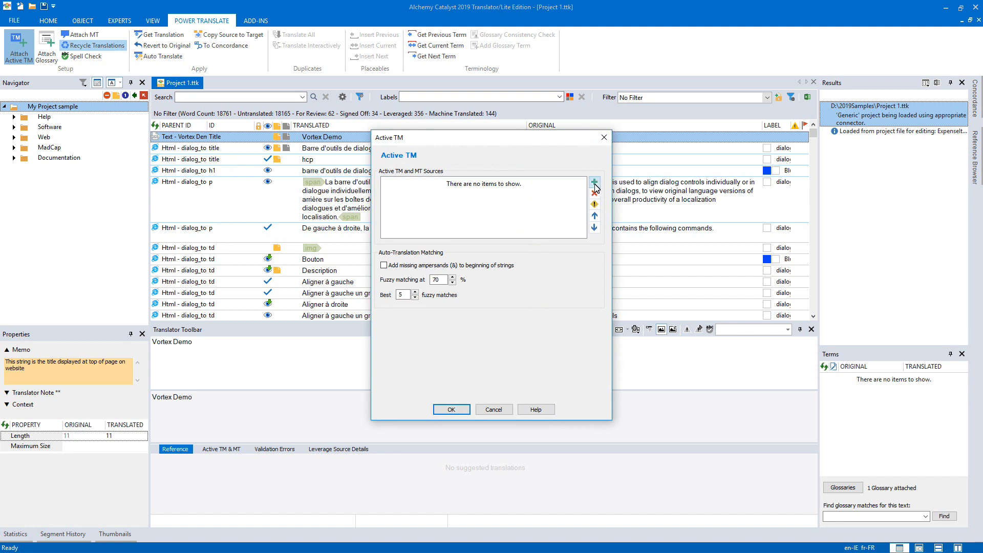
click(595, 183)
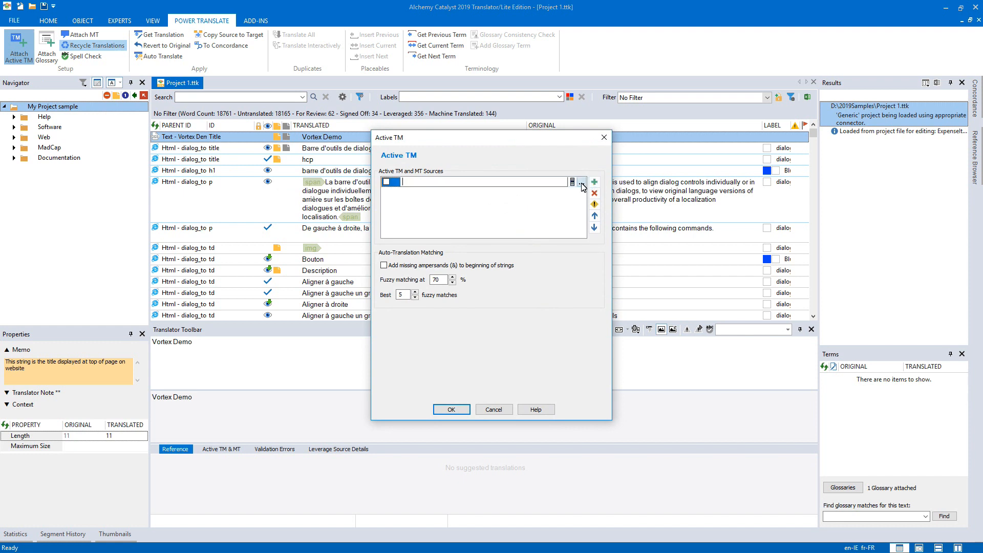
click(583, 182)
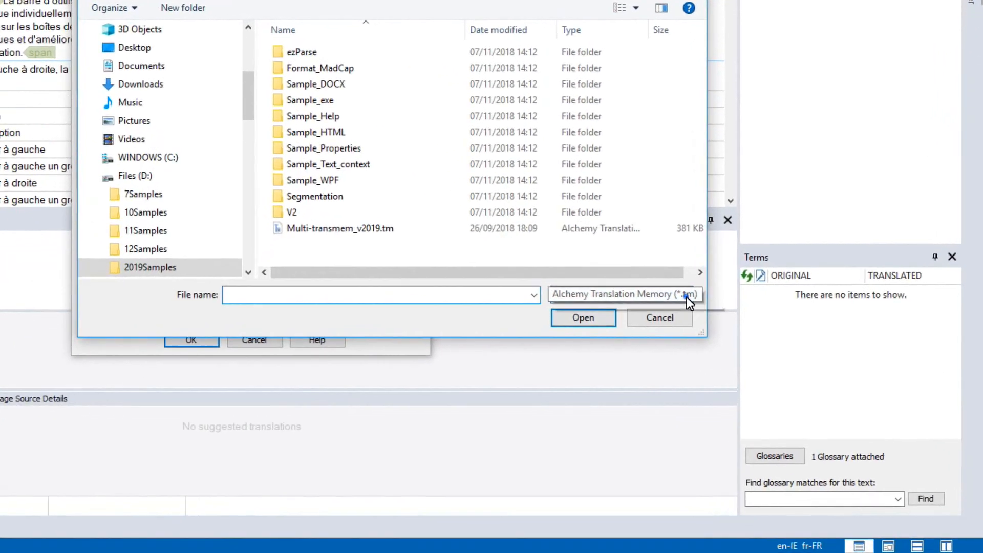
click(779, 381)
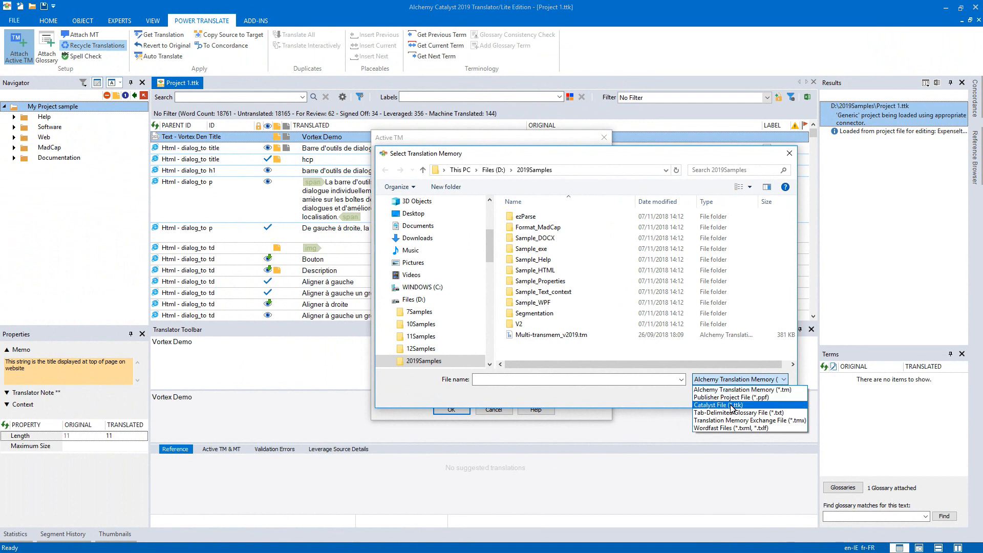
click(544, 336)
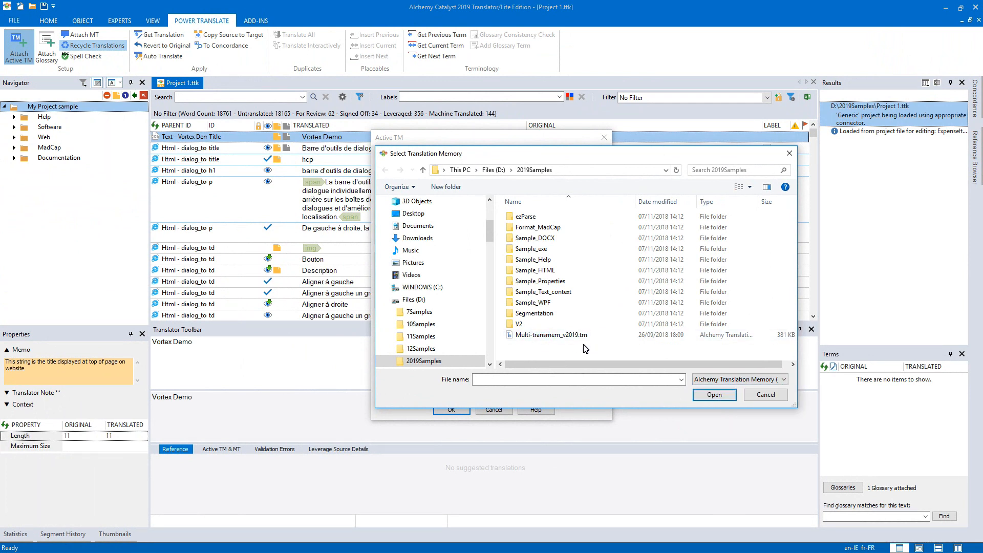
click(562, 336)
click(714, 395)
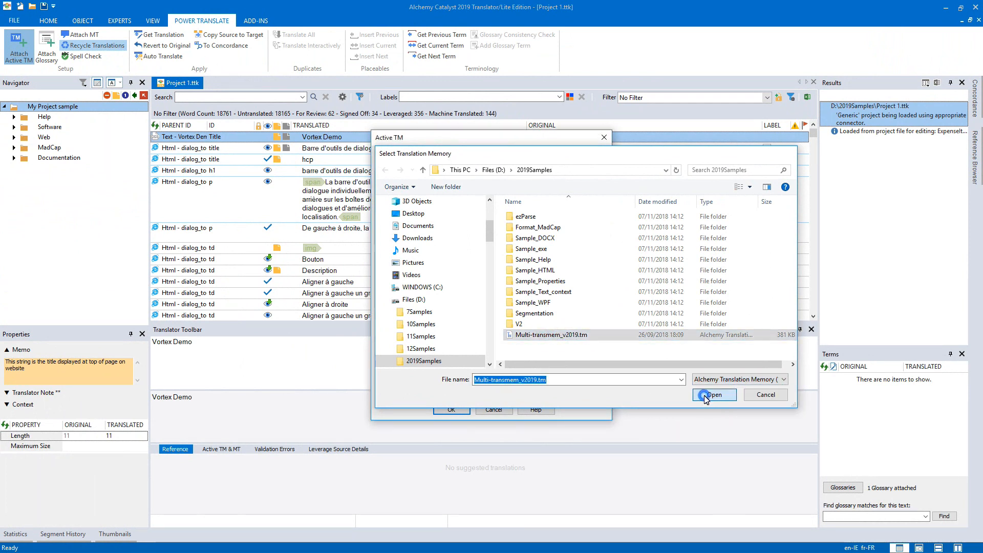
Set the Active TM fuzzy matching threshold to 75% and limit it to the best 3 fuzzy matches.
click(452, 277)
click(452, 277)
click(452, 277)
click(452, 278)
click(453, 277)
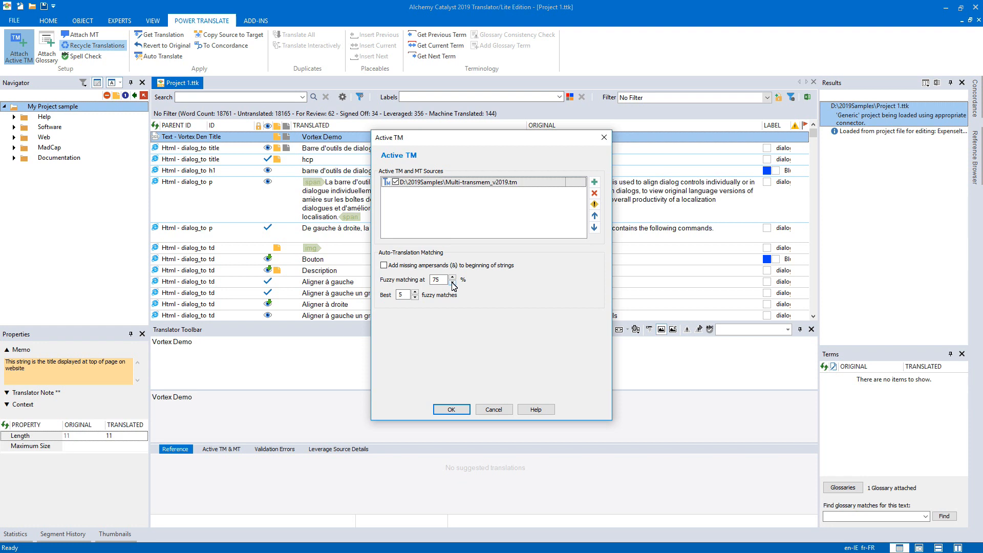
click(414, 297)
click(415, 297)
Add the Catalyst file MyProject.ttk as a second Active TM source and rank it above Multi-transmem_v2019.tm.
click(595, 183)
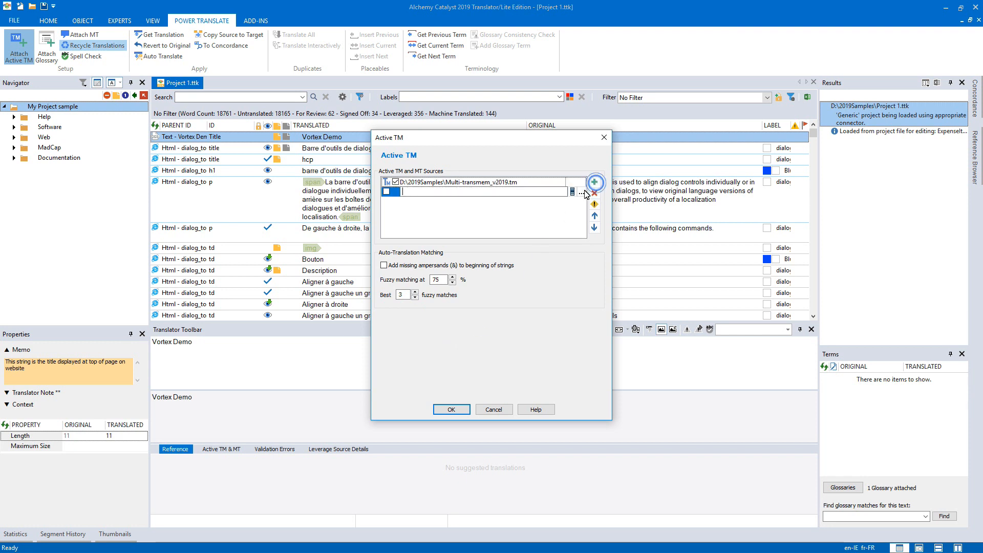
click(739, 379)
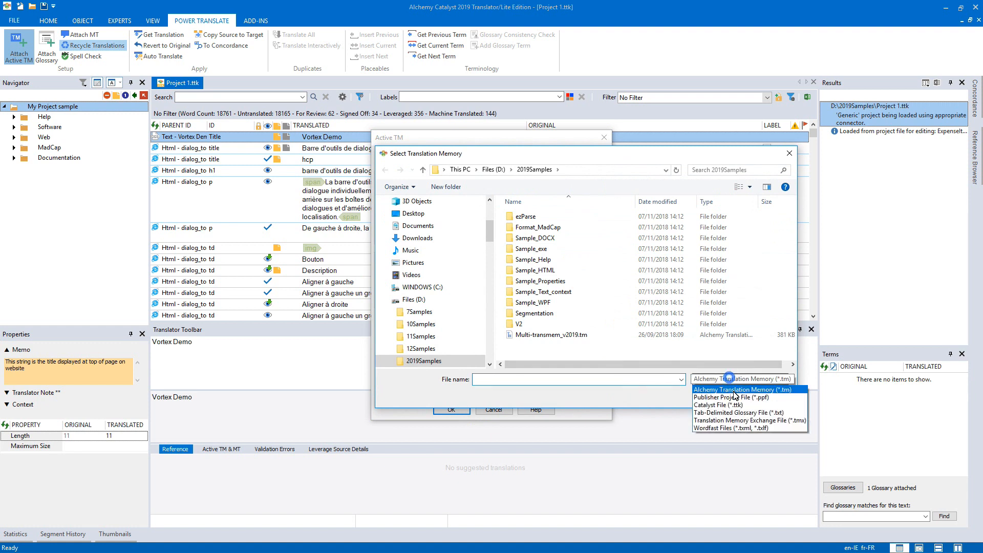
click(744, 405)
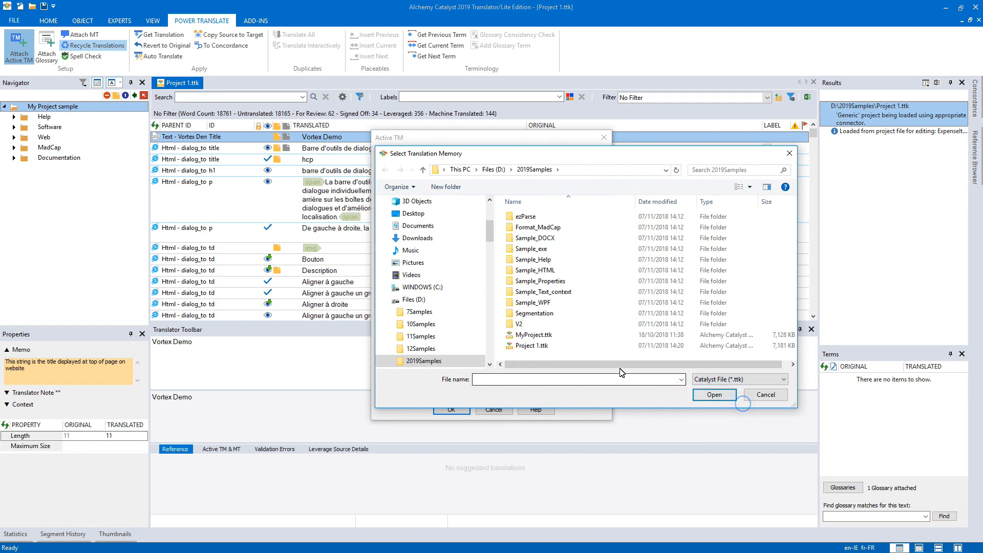
click(534, 335)
click(717, 395)
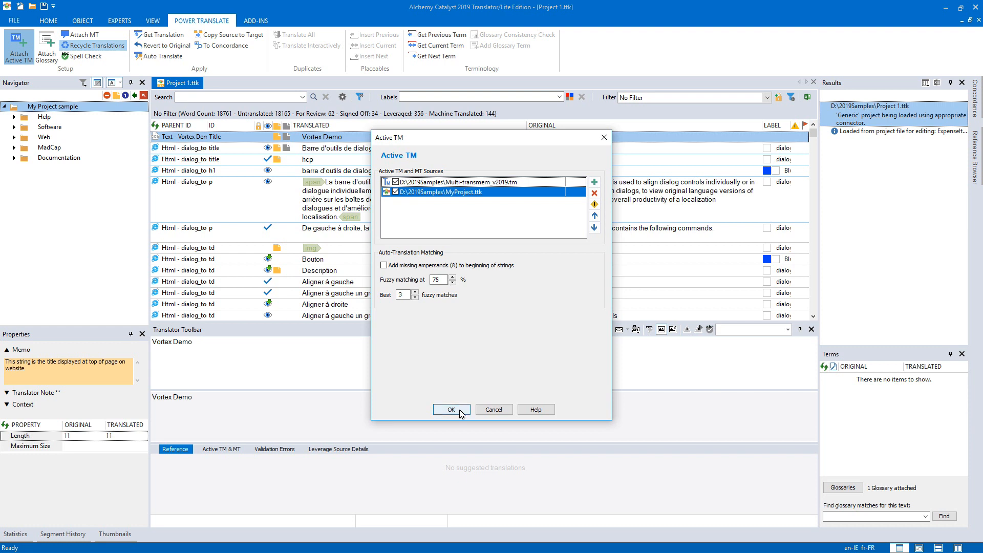
click(595, 216)
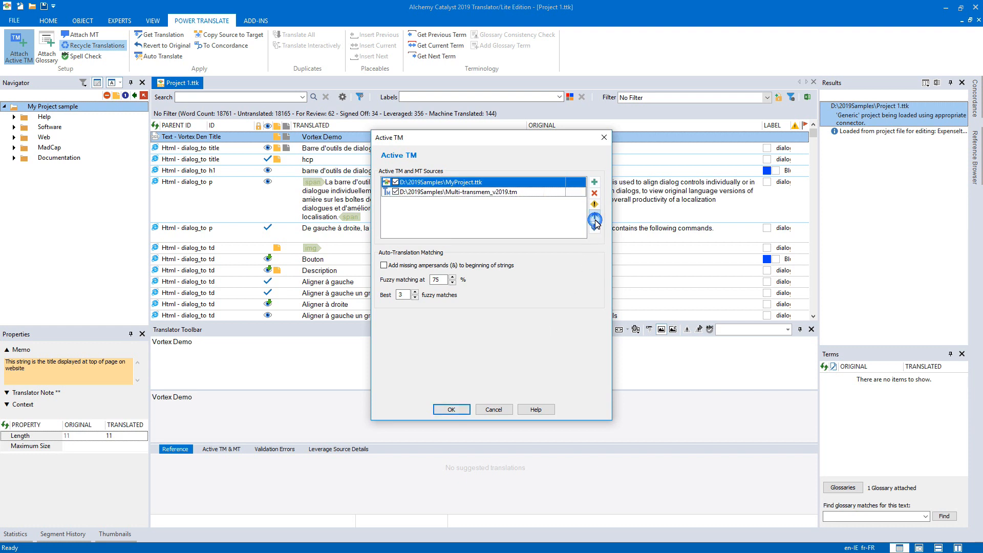
click(451, 409)
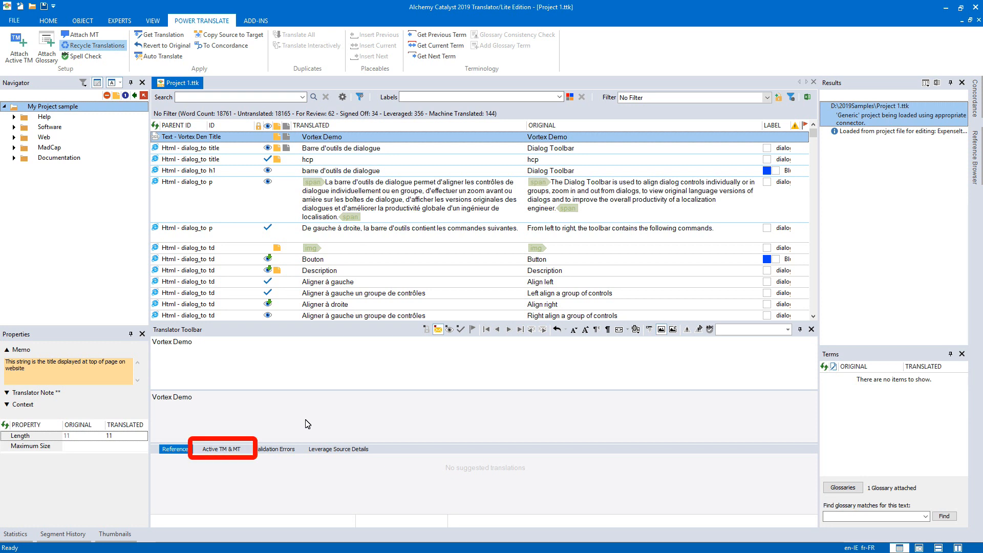
Disable and re-enable the MyProject.ttk and Multi-transmem_v2019.tm sources in the Active TM & MT list.
click(239, 447)
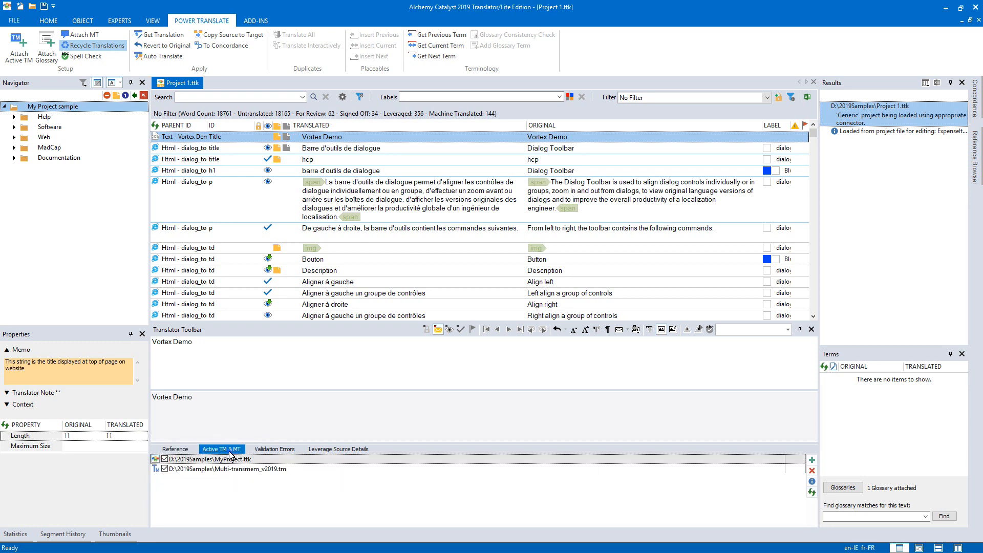
click(165, 460)
click(164, 469)
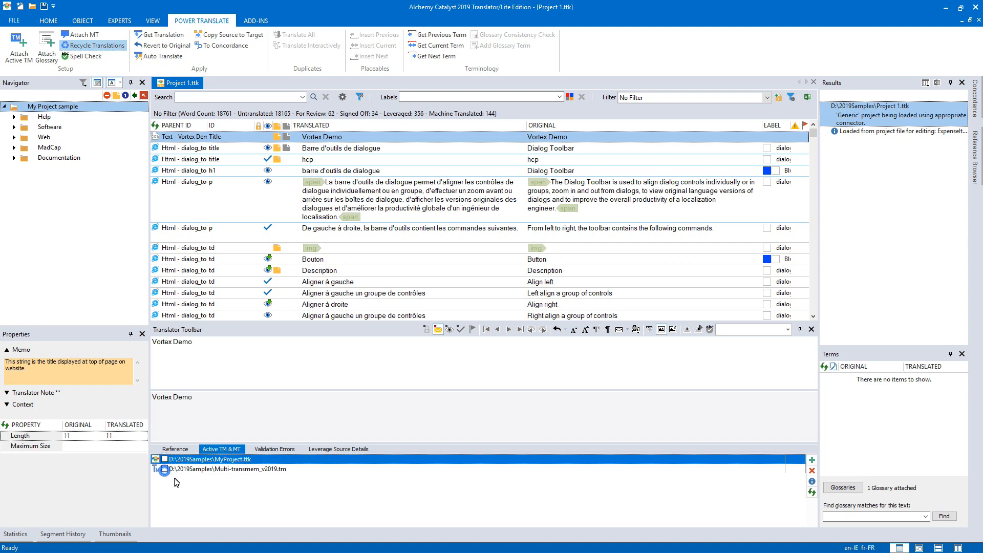
click(164, 469)
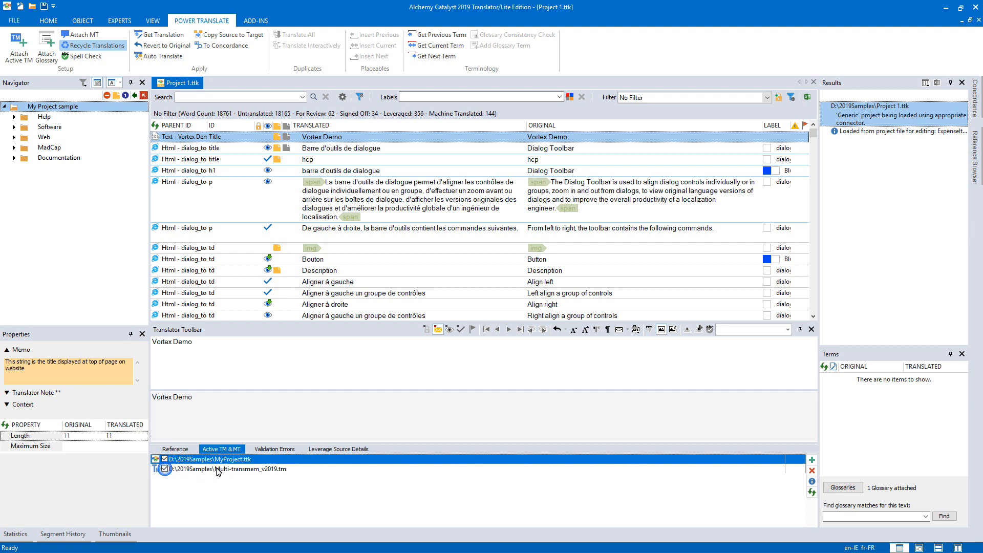
click(812, 470)
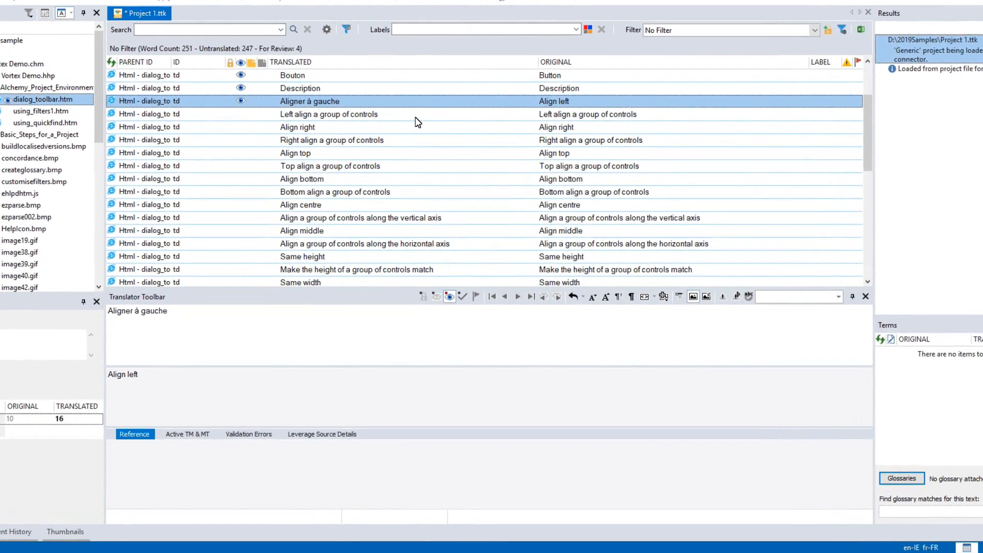
Review the suggested Active TM matches for the strings "Left align a group of controls" and "Right align a group of controls".
click(421, 173)
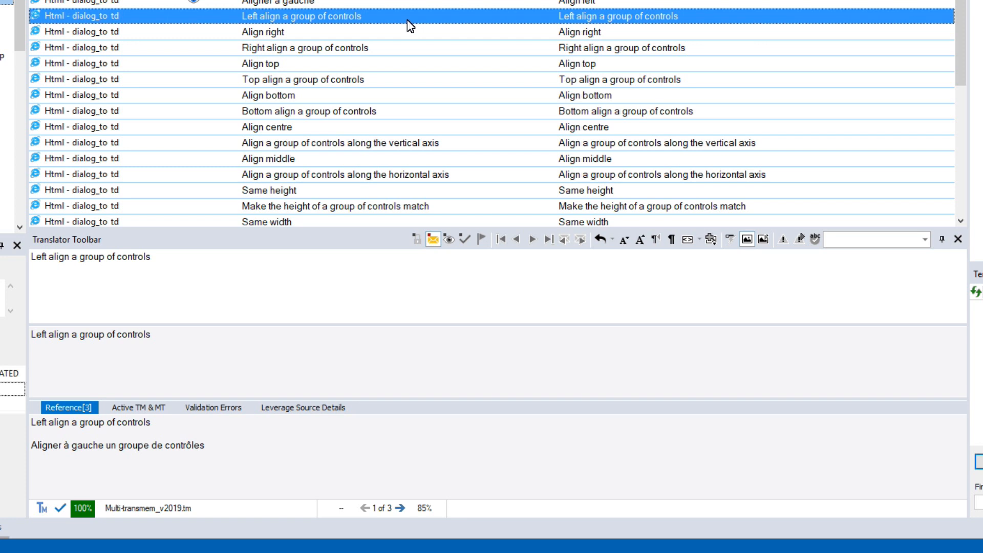
click(379, 49)
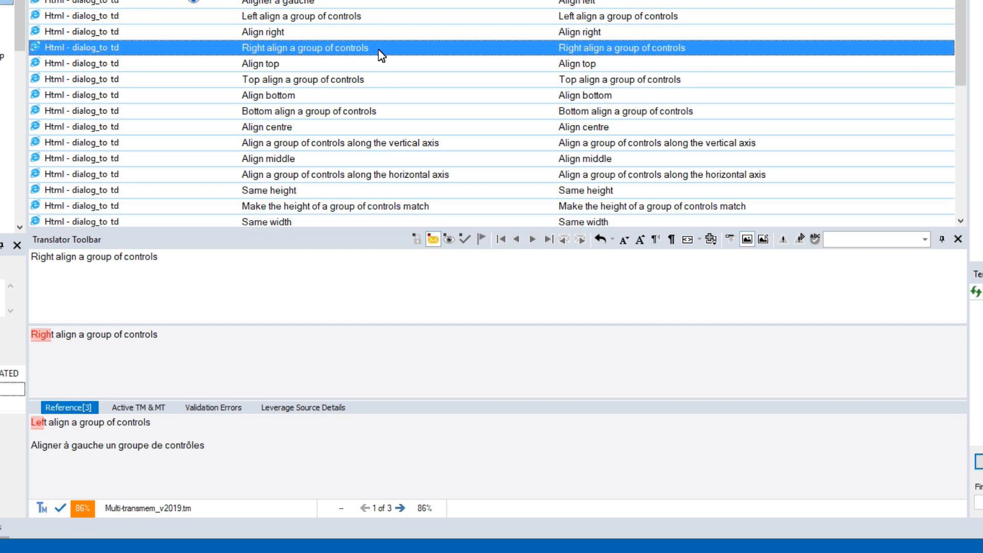
click(401, 508)
click(401, 508)
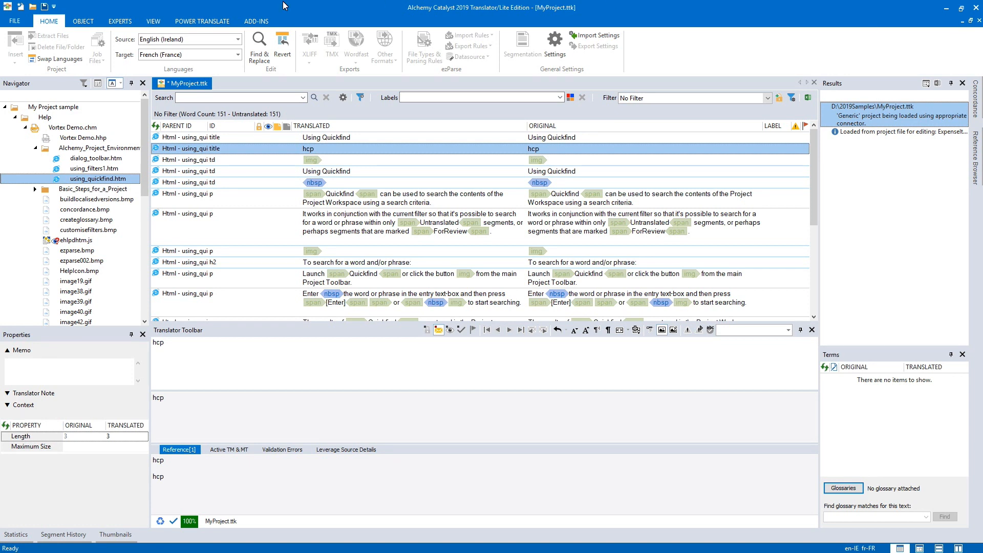
click(186, 23)
click(48, 53)
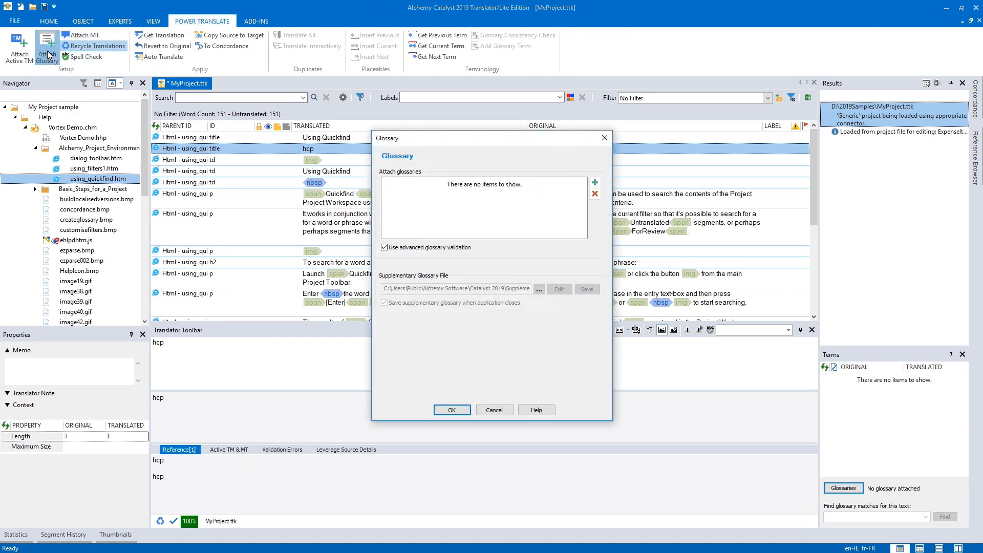
click(488, 408)
Attach the Termbase Exchange glossary MyGlossary_v2019.tbx from the 2019Samples folder and select the string explaining what Quickfind can be used for.
click(845, 490)
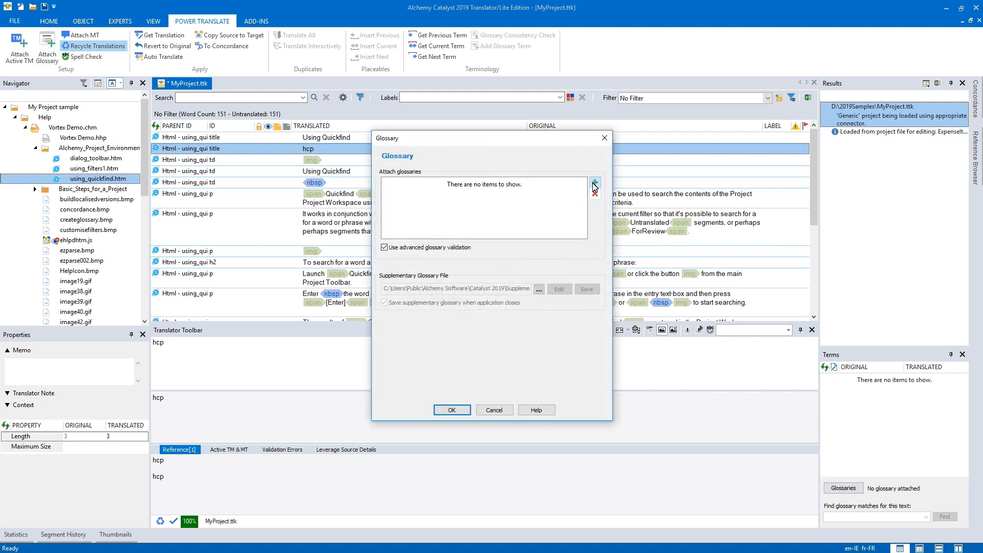
click(594, 183)
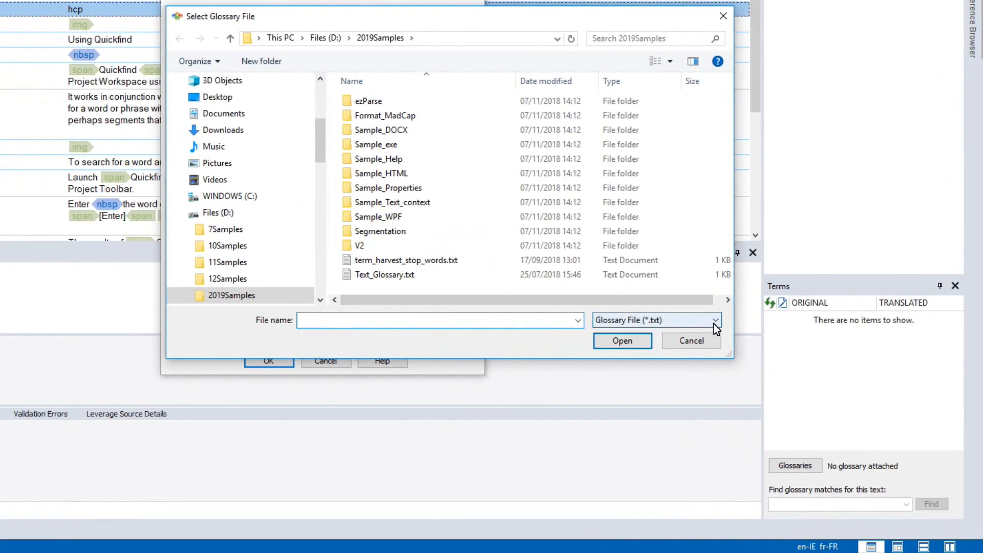
click(784, 380)
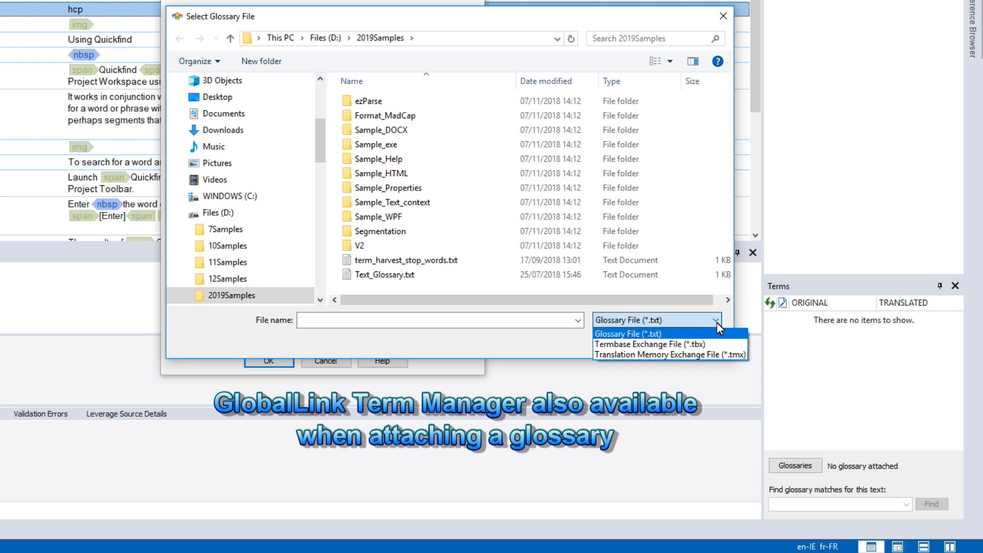
click(696, 343)
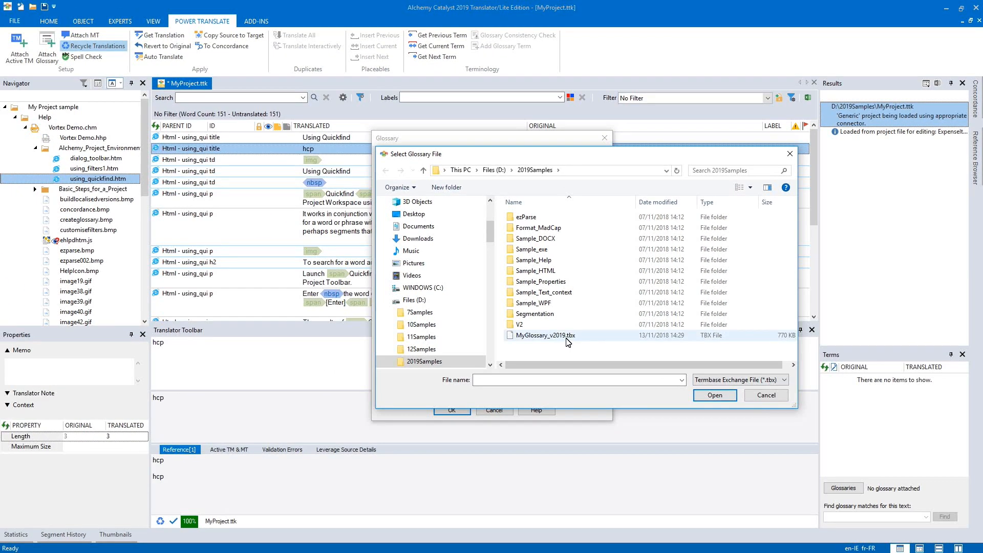
click(566, 336)
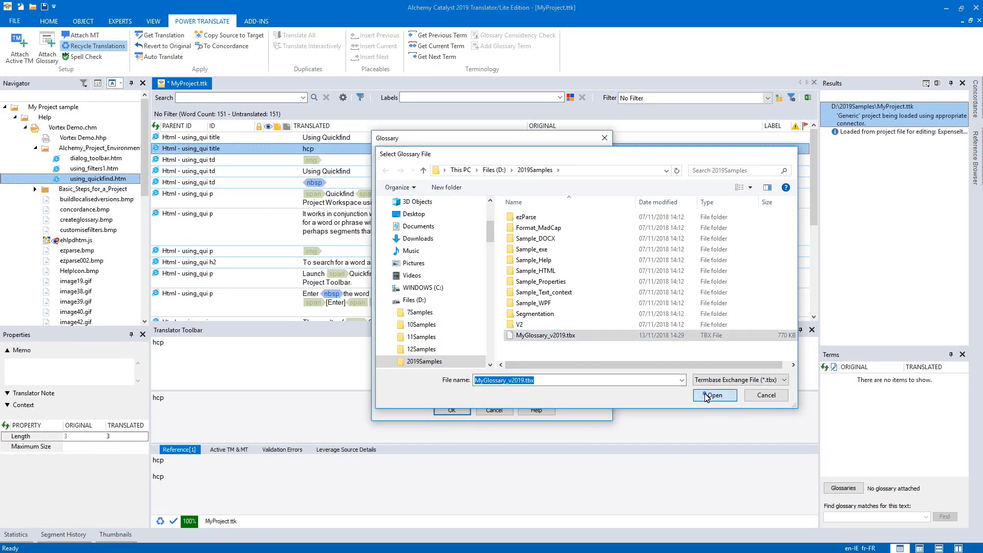
click(714, 395)
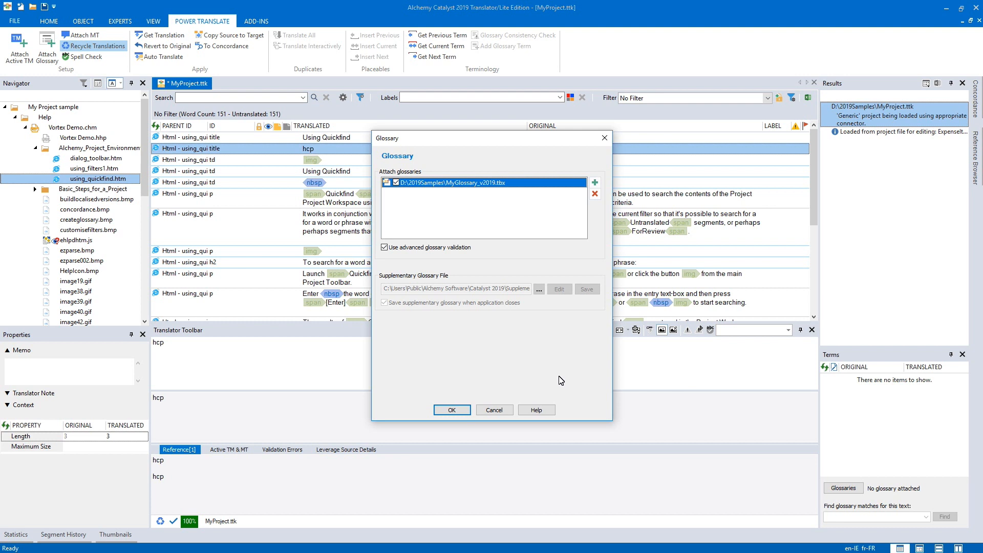
click(451, 410)
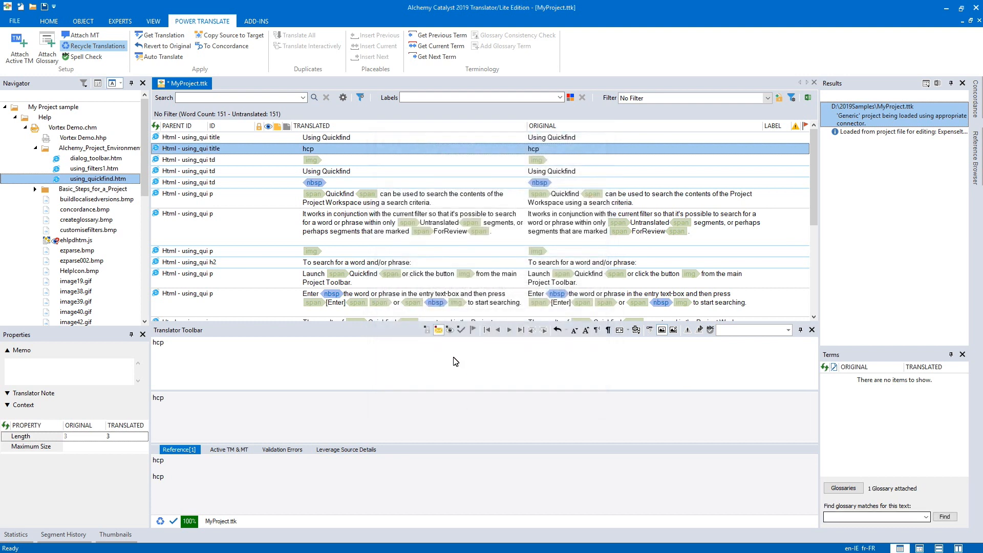
click(395, 198)
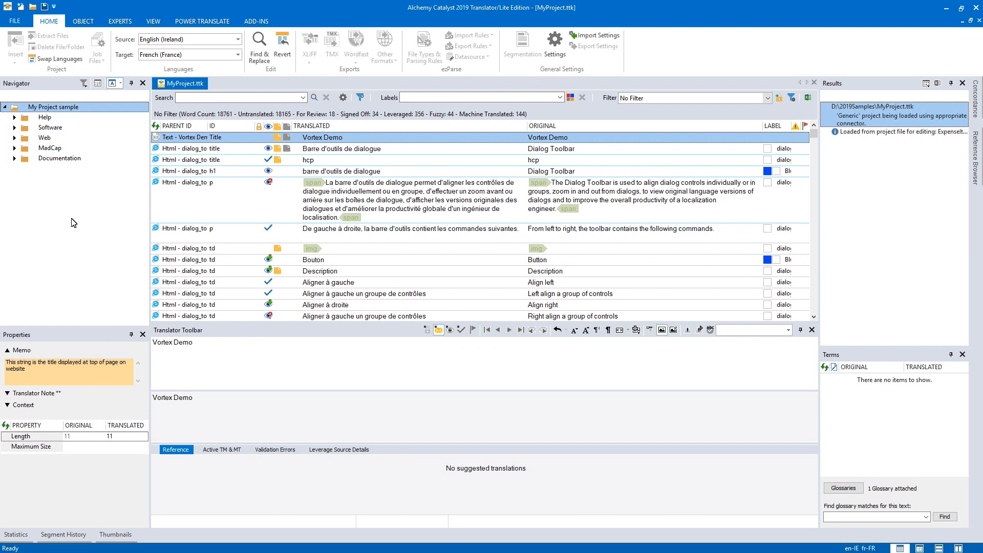
Expand Help and Vortex Demo.chm in the project tree, and look inside the Alchemy_Project_Environment and Basic_Steps_for_a_Project folders.
click(14, 118)
click(25, 128)
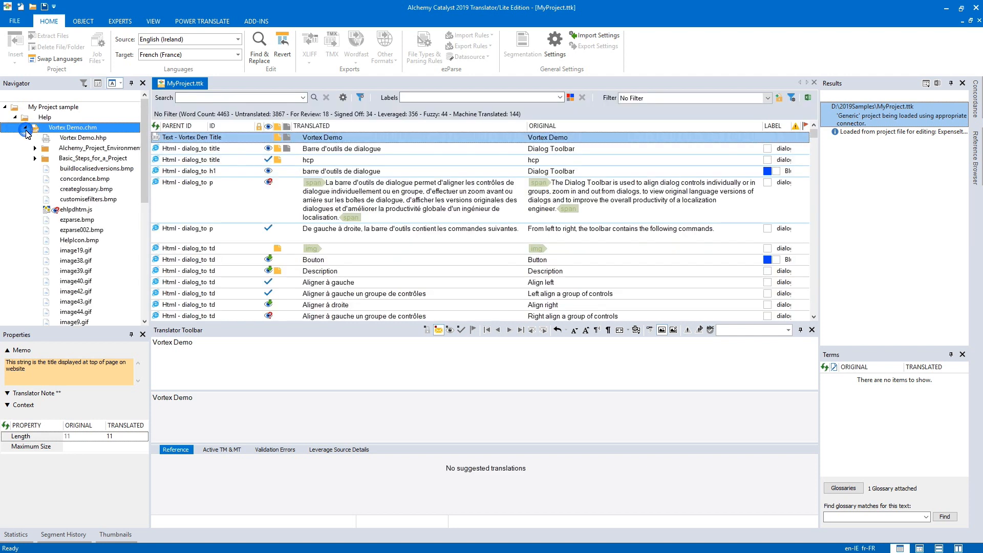
click(34, 149)
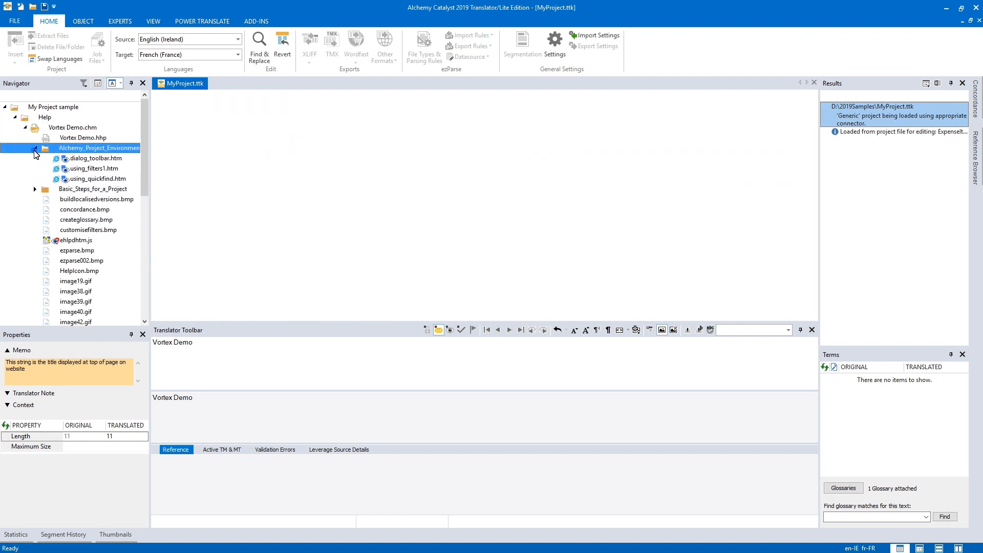
click(35, 149)
click(35, 159)
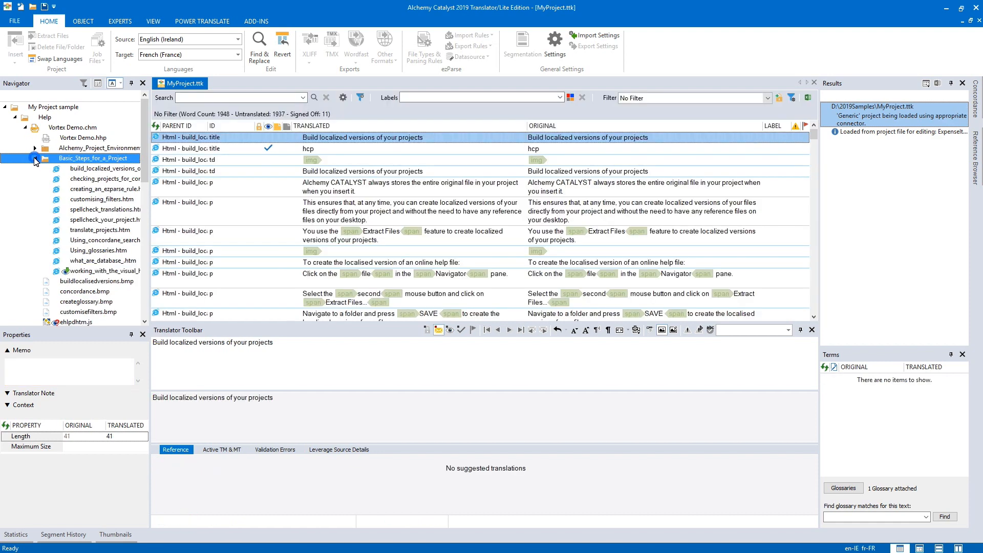
click(34, 159)
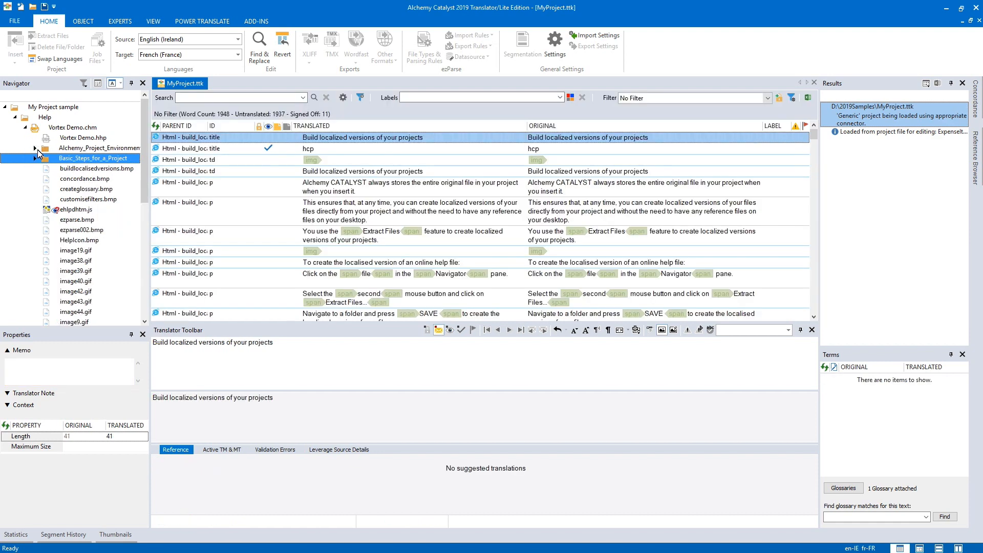
View the strings of the Alchemy_Project_Environment folder and of its individual files dialog_toolbar.htm and using_filters1.htm.
click(64, 148)
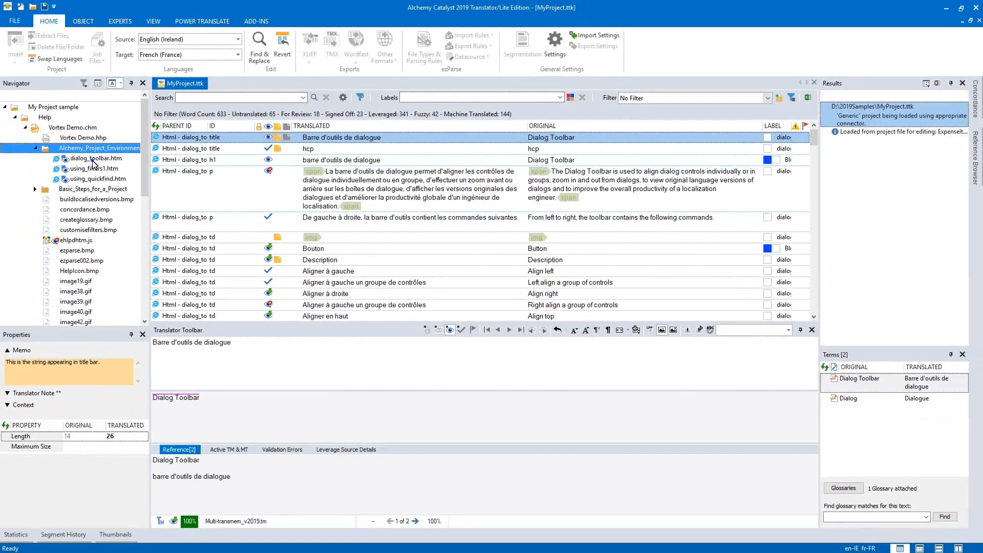
click(92, 160)
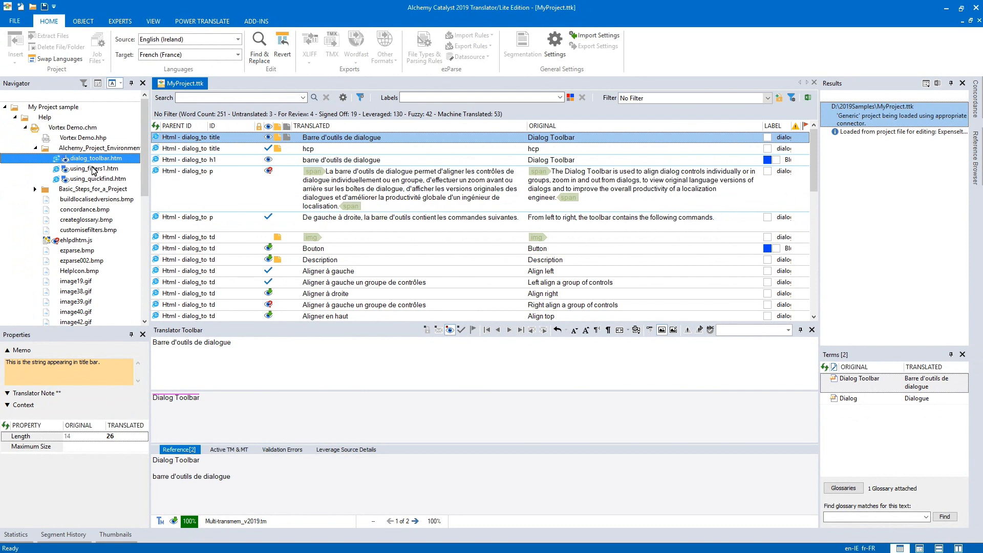
click(93, 169)
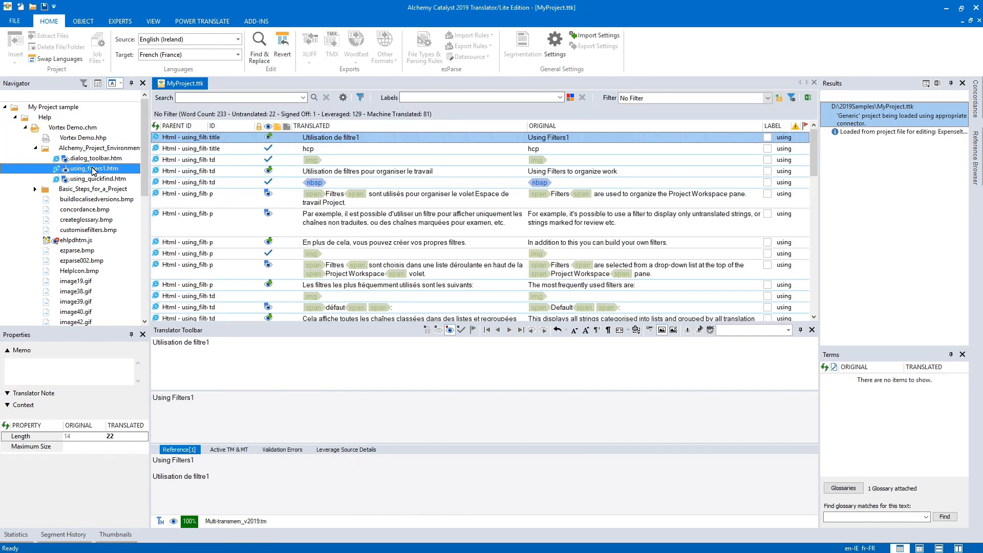
click(86, 149)
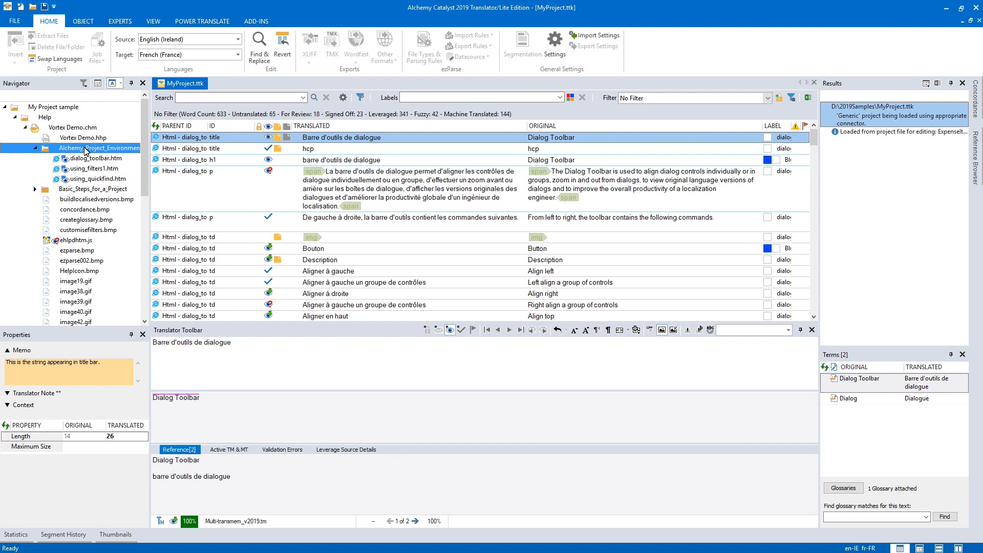
click(91, 161)
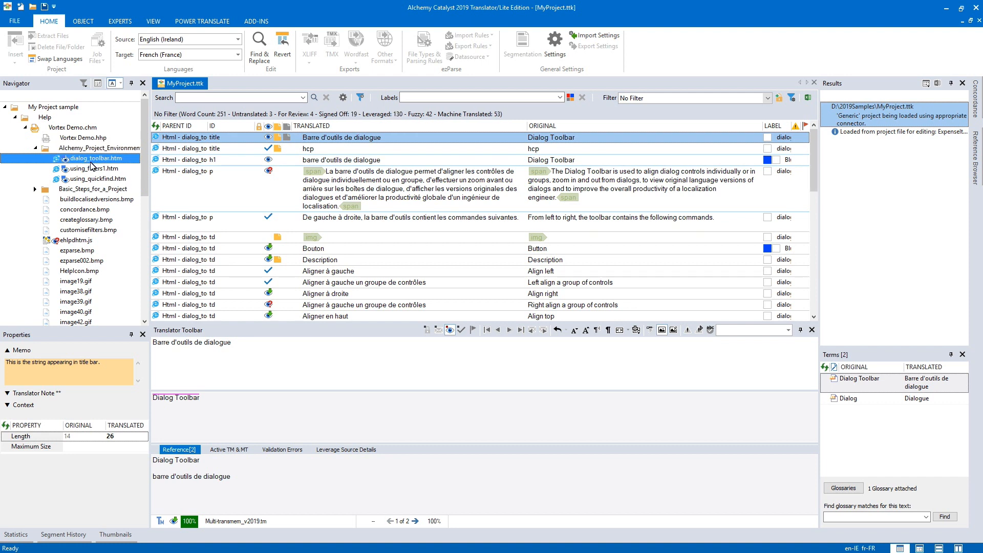
click(58, 112)
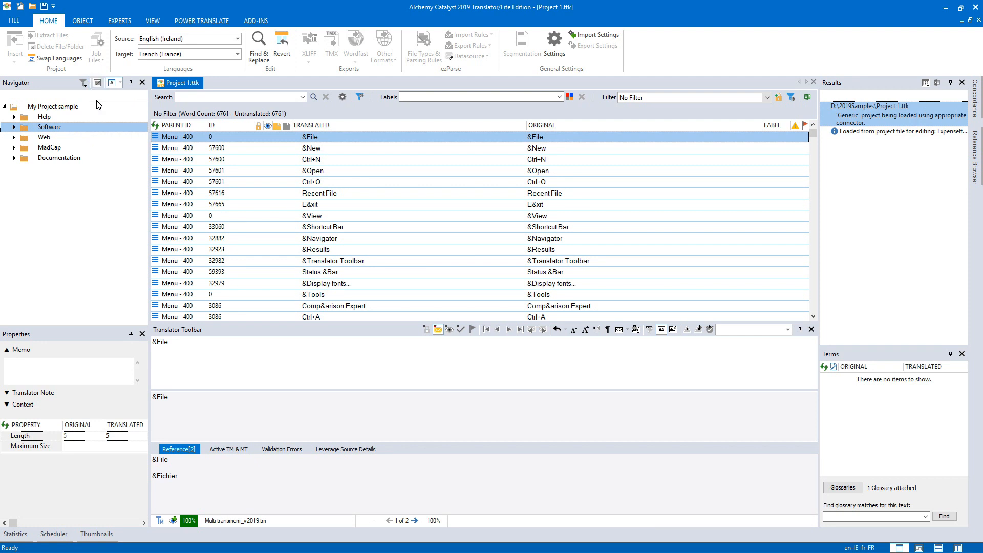
Show the status indicator columns in the project tree and display Version resource 1 under Software's CATALYST.EXE.
click(97, 83)
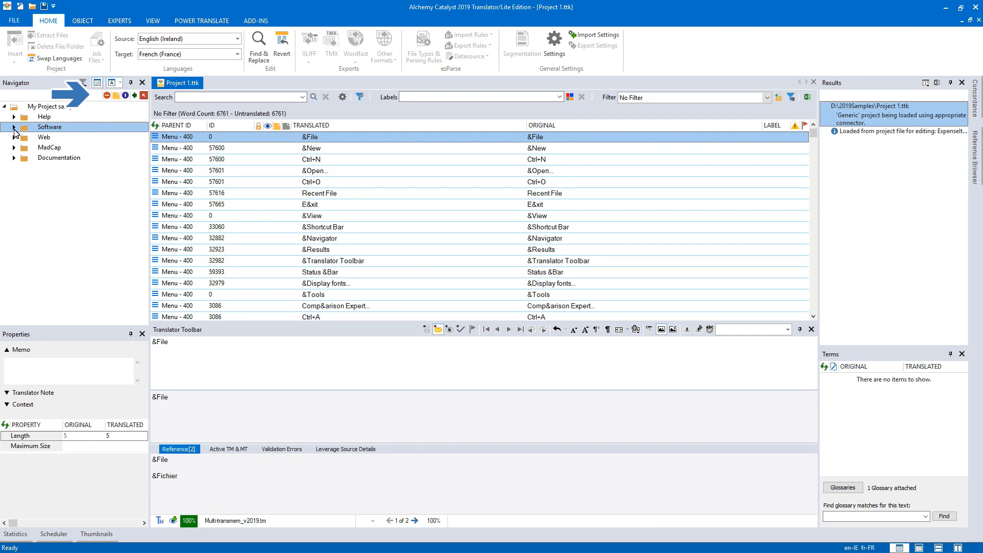
click(14, 128)
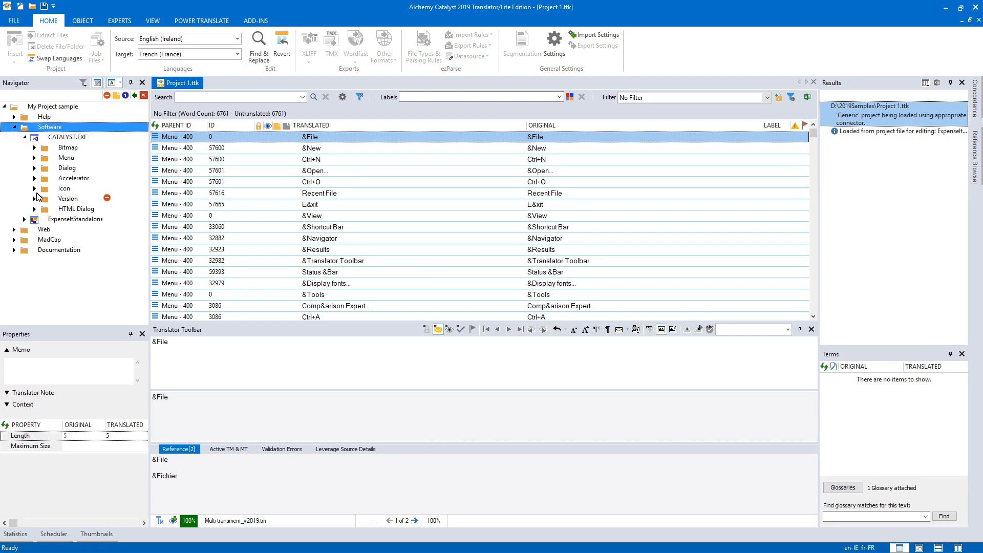
click(35, 200)
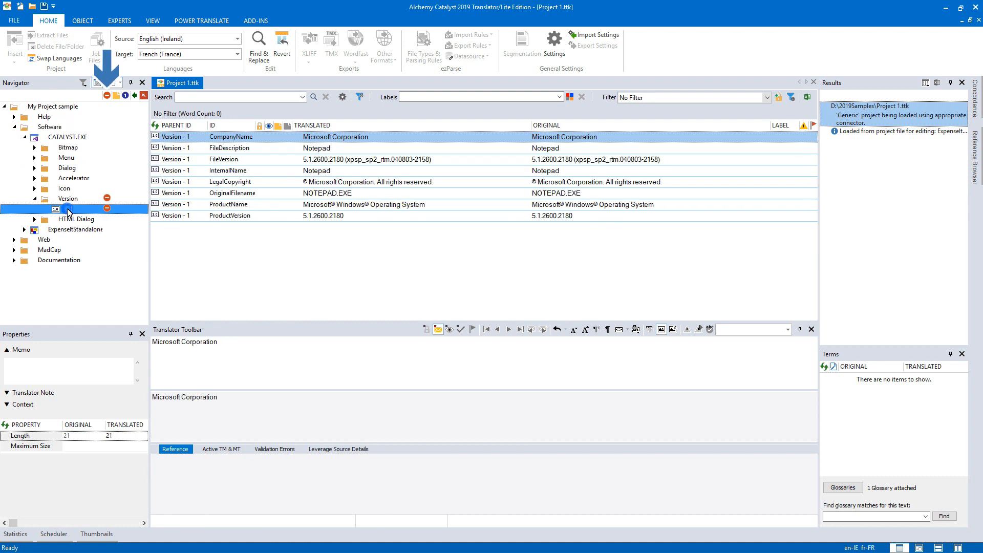
click(239, 346)
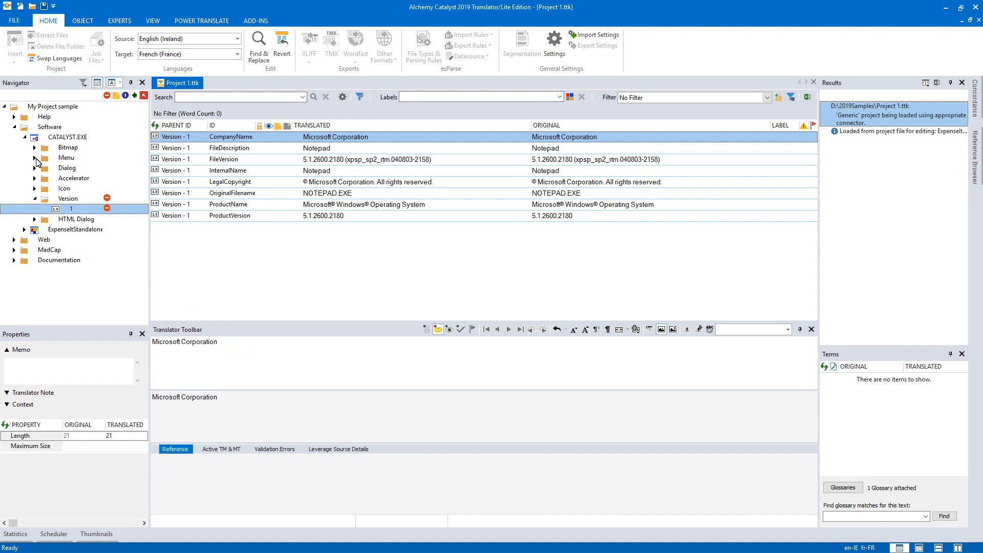
Expand the Menu resources of CATALYST.EXE, read the memo on menu 400, and collapse them again.
click(36, 159)
mouse_move(109, 174)
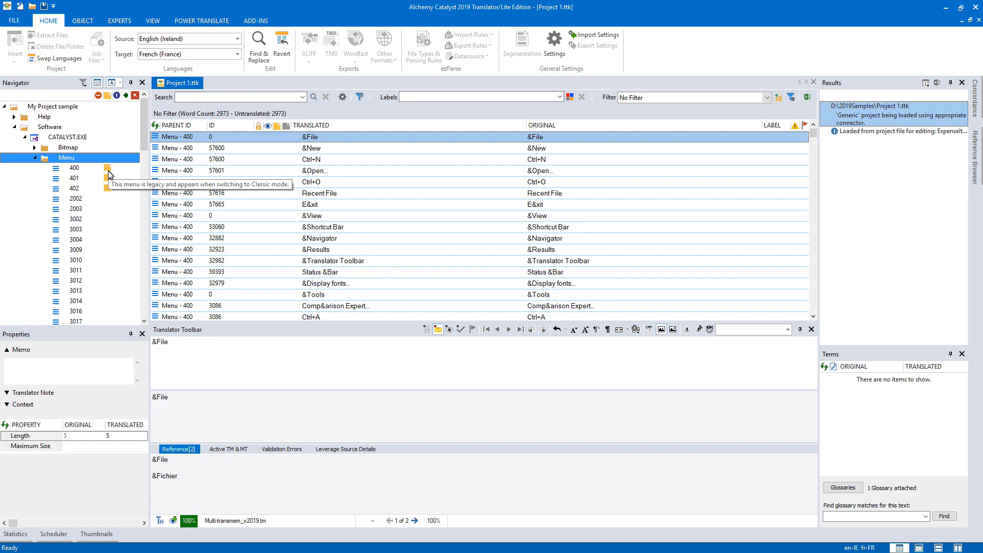
click(34, 159)
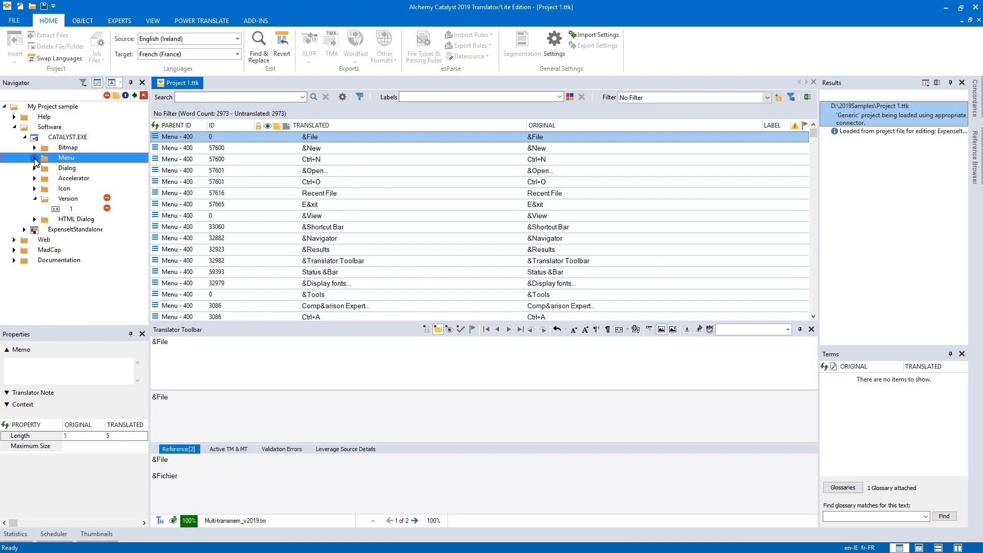
Examine the status indicators on the Dialog and HTML Dialog resources of CATALYST.EXE, and expand the Web folder.
click(35, 170)
click(35, 168)
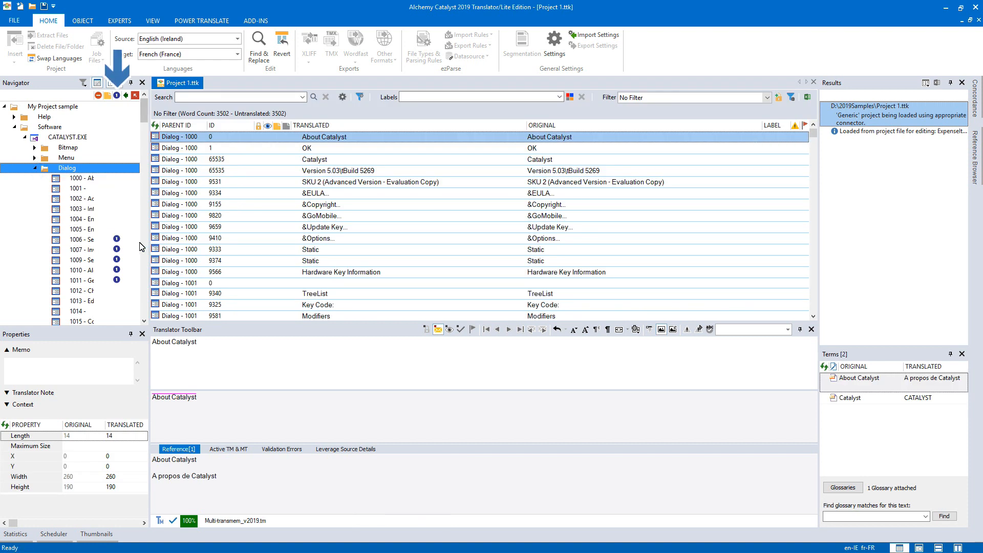
click(35, 169)
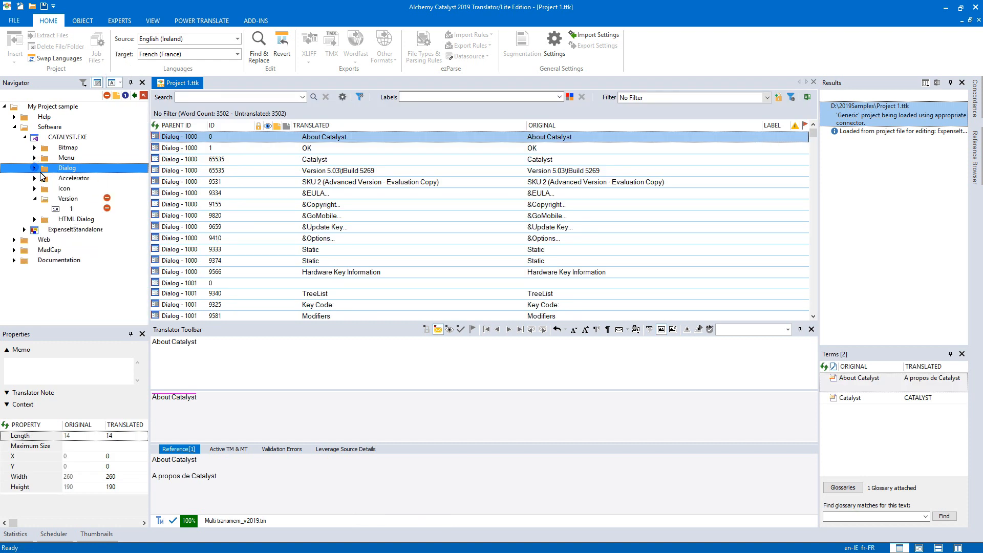
click(34, 220)
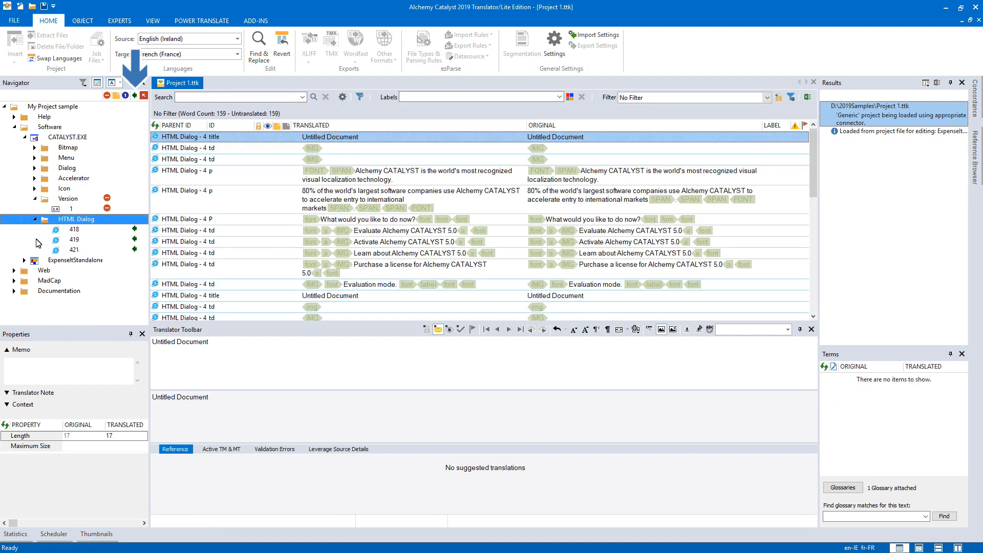
click(14, 272)
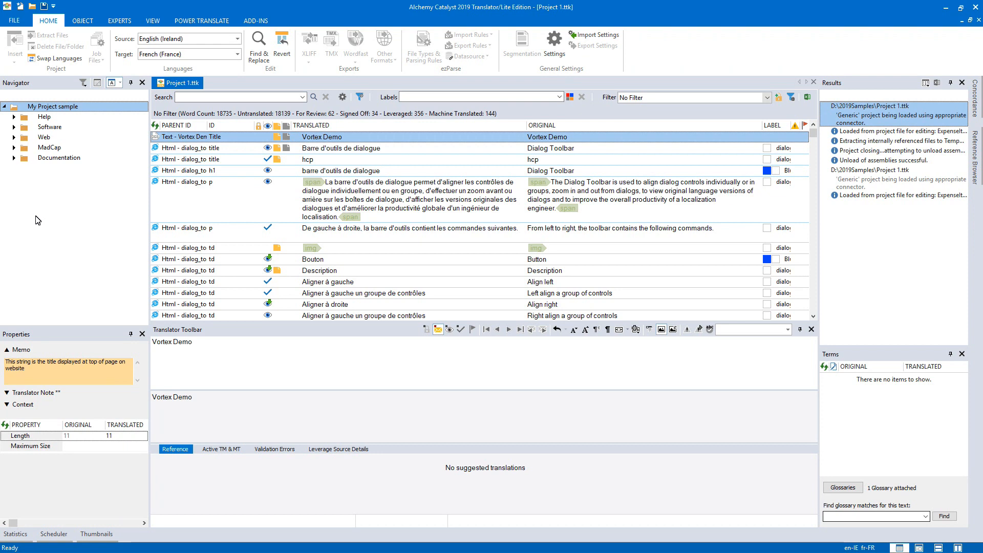
Switch the workspace to Visual View, expand the Help folder, and display dialog_toolbar.htm.
click(150, 24)
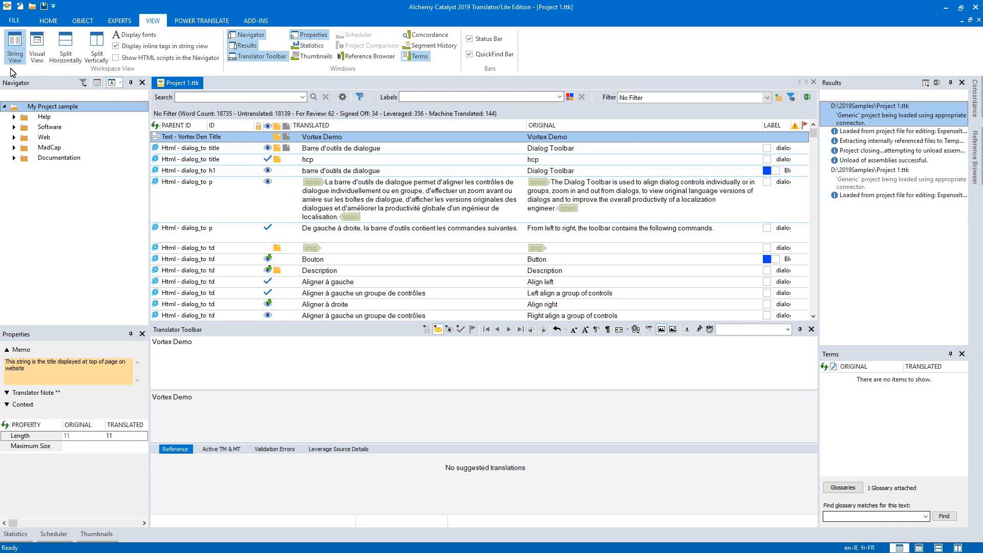
click(44, 54)
click(14, 117)
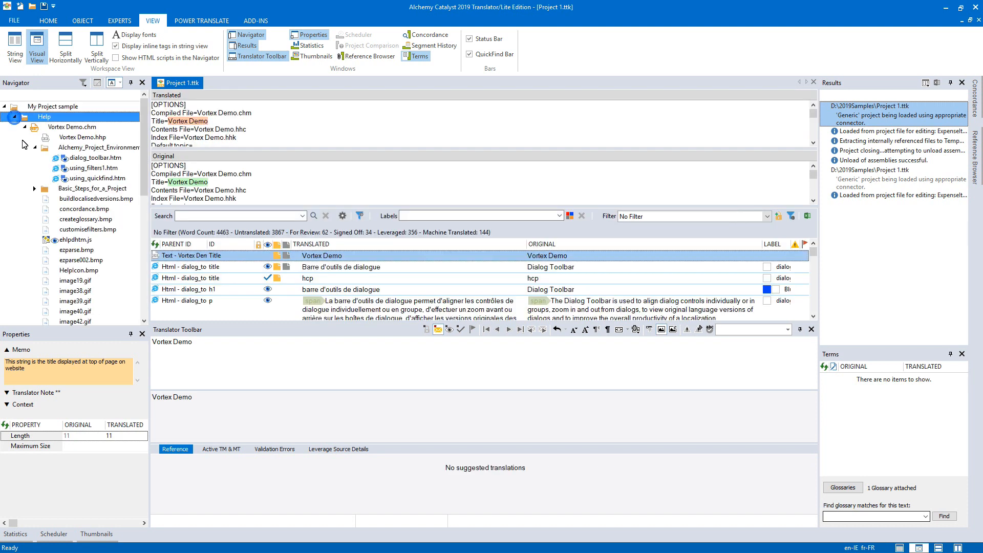
click(77, 158)
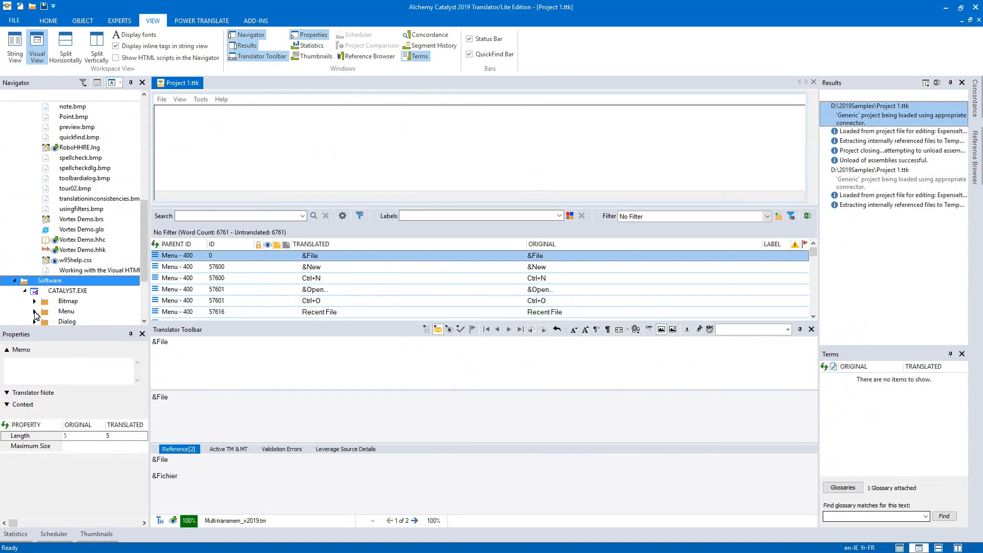
Expand the Menu resources of CATALYST.EXE, display menu 400 in Visual View, and preview its Tools menu.
click(34, 311)
click(67, 321)
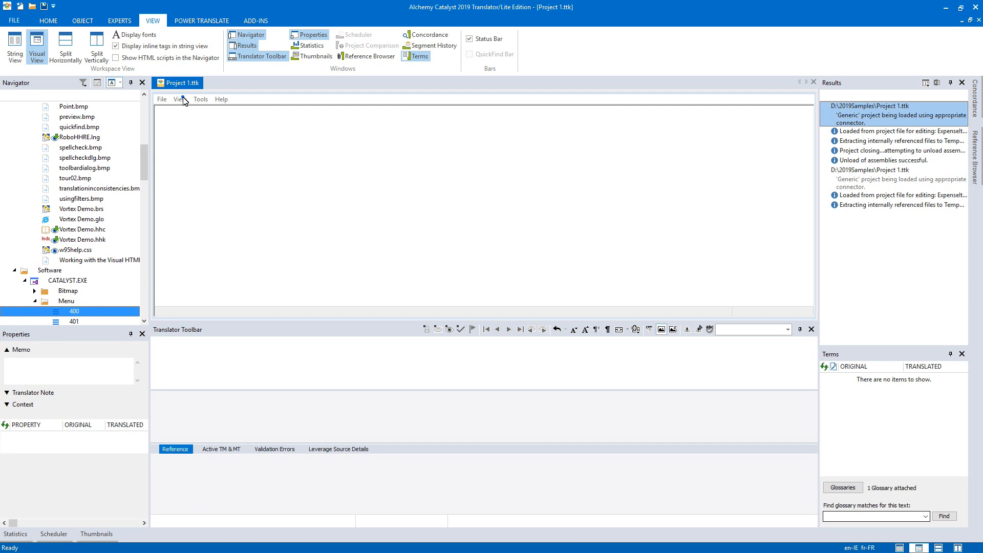
click(200, 100)
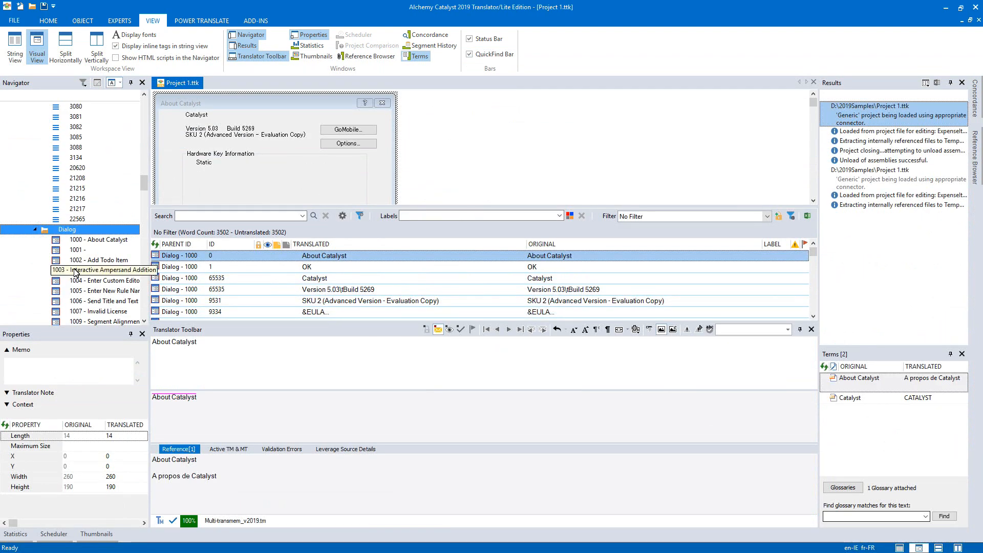
Display dialog 1004 - Enter Custom Editor Details and translate its Cancel button as "Annuler".
click(99, 284)
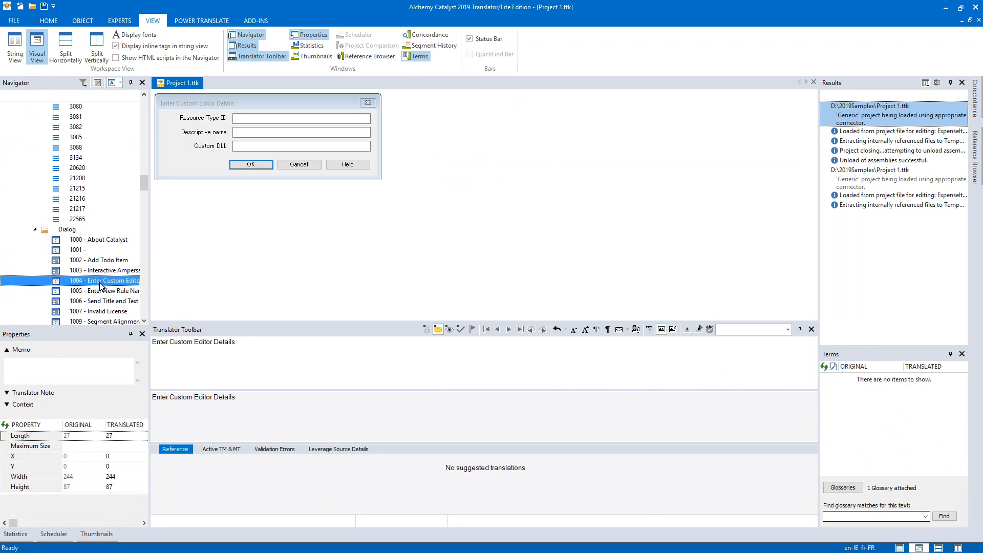
click(299, 164)
double_click(184, 342)
text(Annuler)
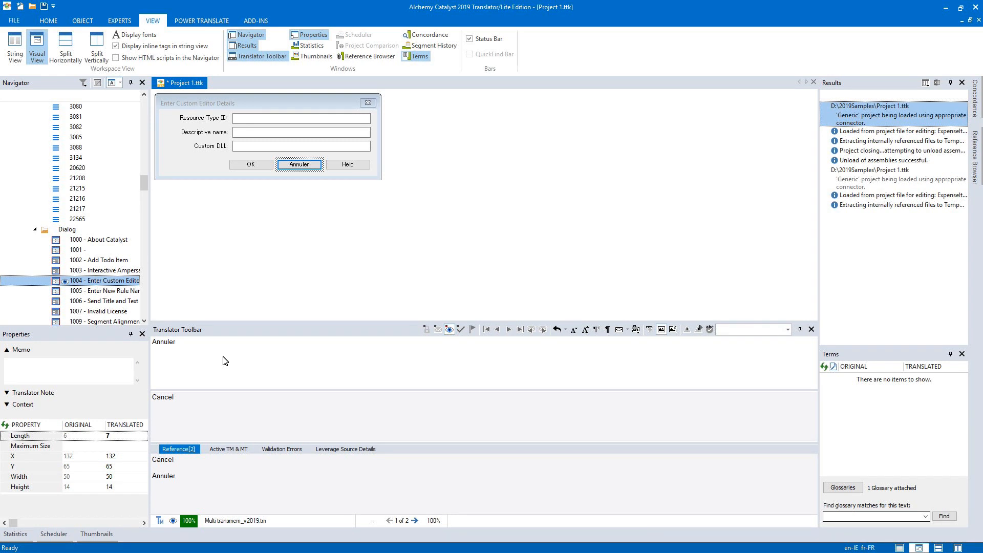
Split the workspace horizontally and vertically in turn, and translate dialog 1004's &Help segment as "&Aide".
click(68, 55)
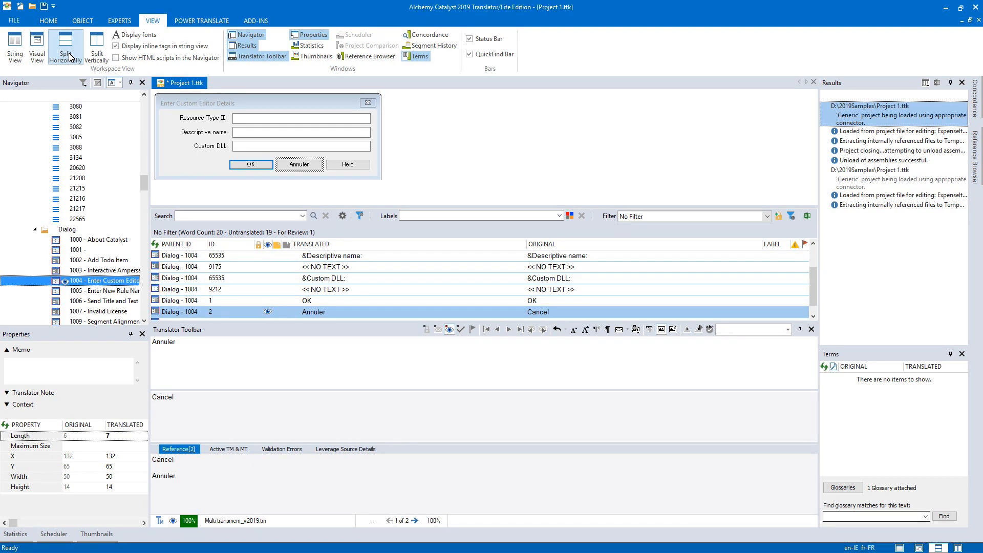
click(97, 47)
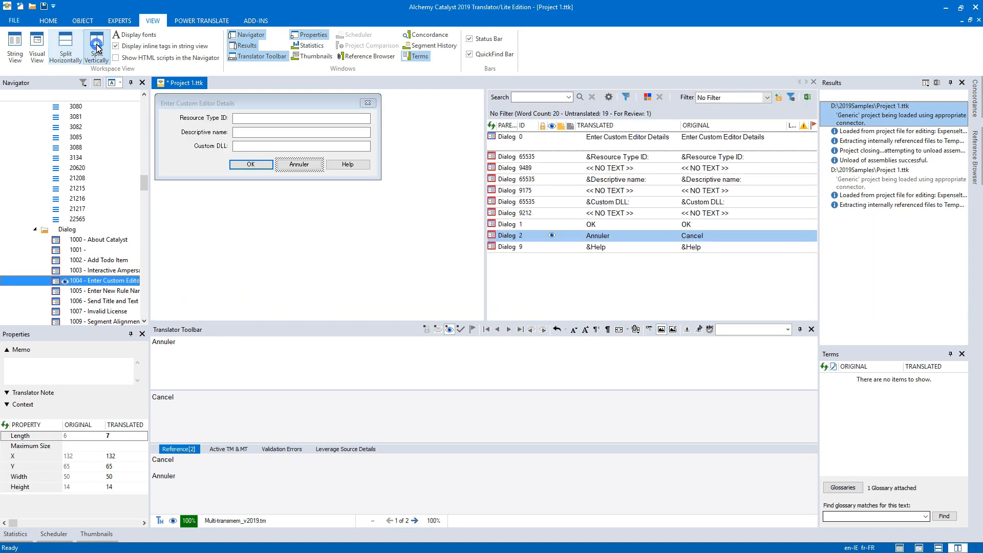
click(596, 248)
drag(174, 342, 159, 345)
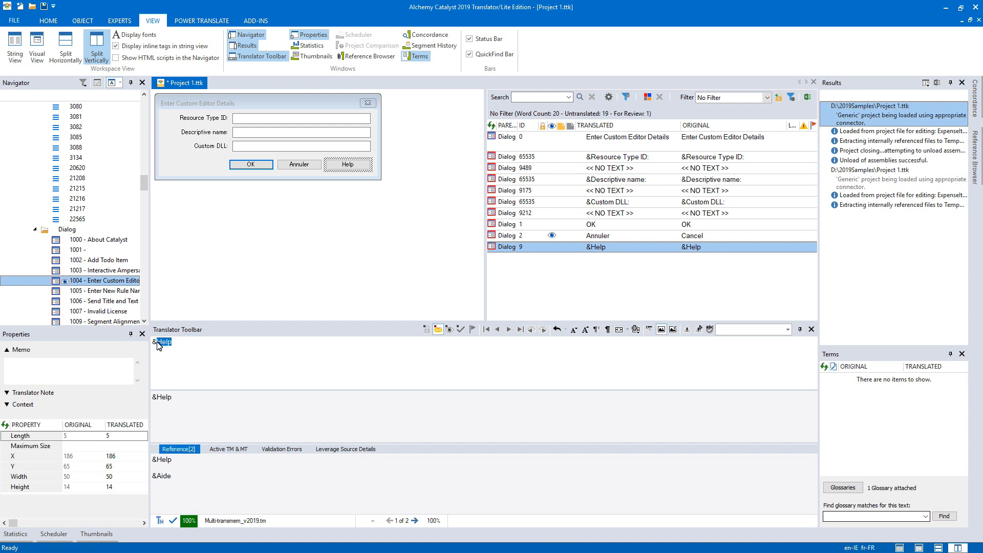
text(Aide)
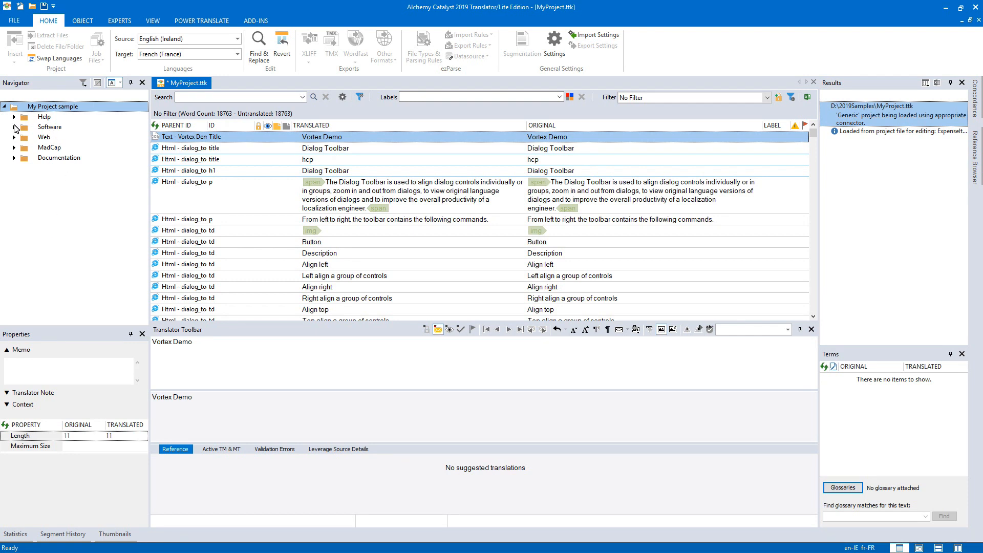
In MyProject.ttk, display the segments of dialog 1002 - Add Todo Item under Software's CATALYST.EXE.
click(14, 128)
click(24, 138)
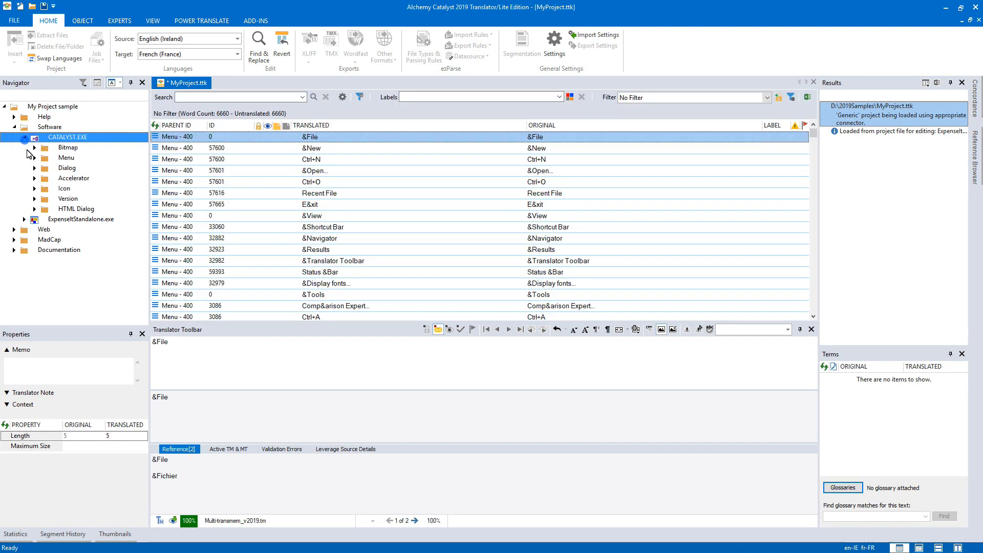
click(60, 170)
double_click(60, 169)
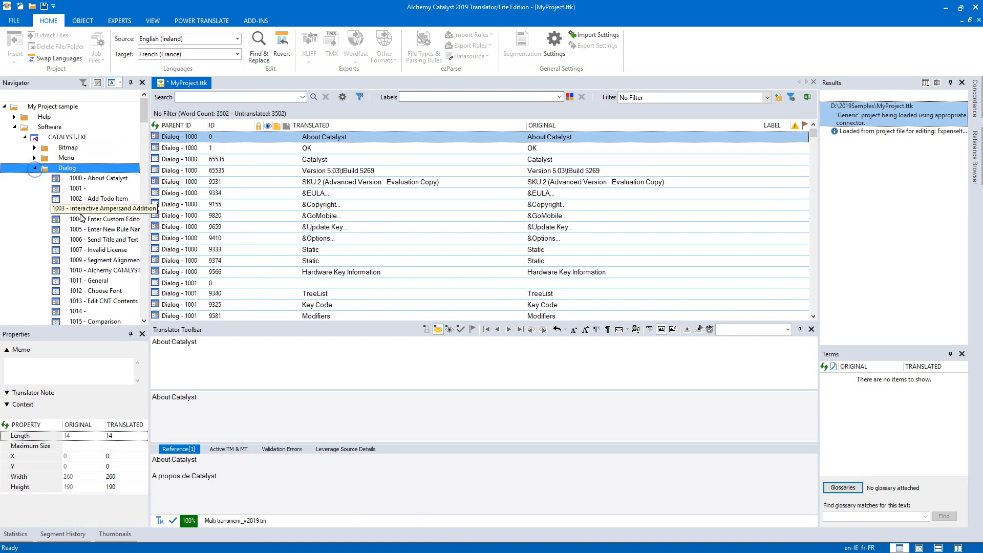
click(98, 199)
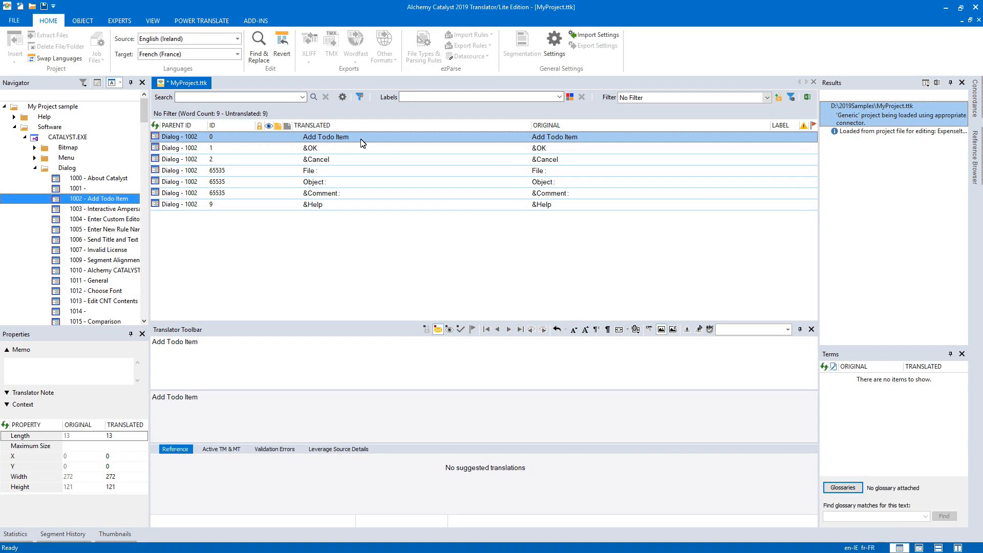
Translate the "Add Todo Item" segment as "Ajouter un article à faire" and advance to the next segment.
click(242, 354)
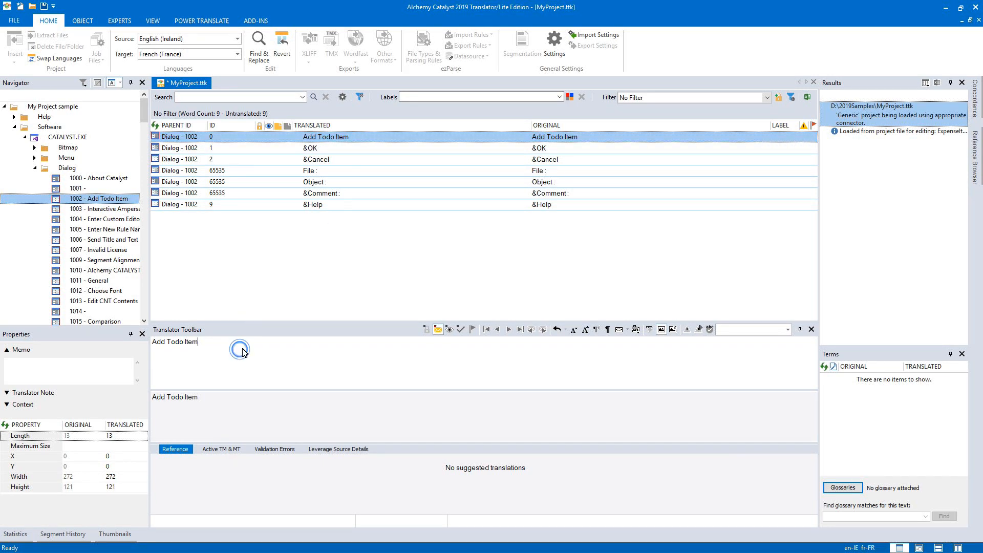
triple_click(242, 345)
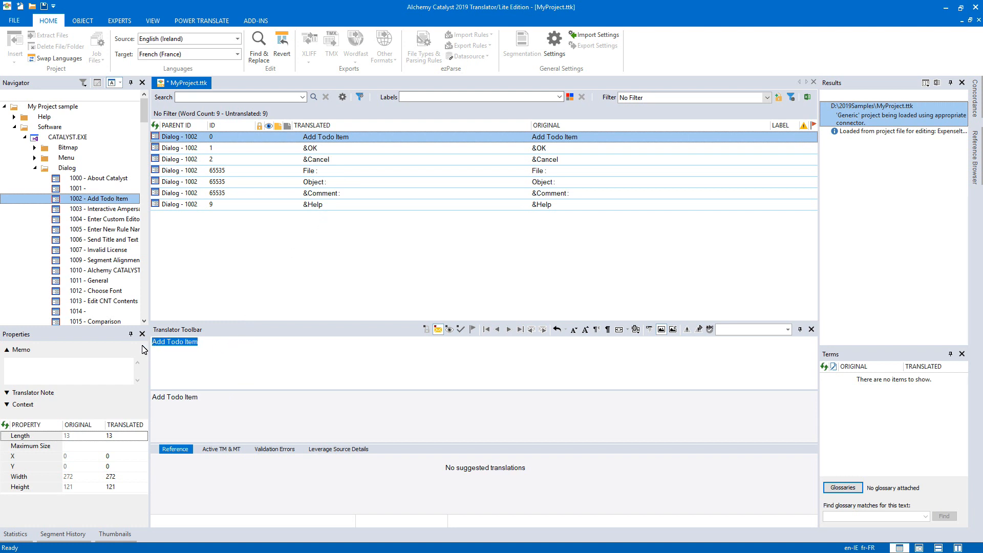
text(Ajouter un article à faire)
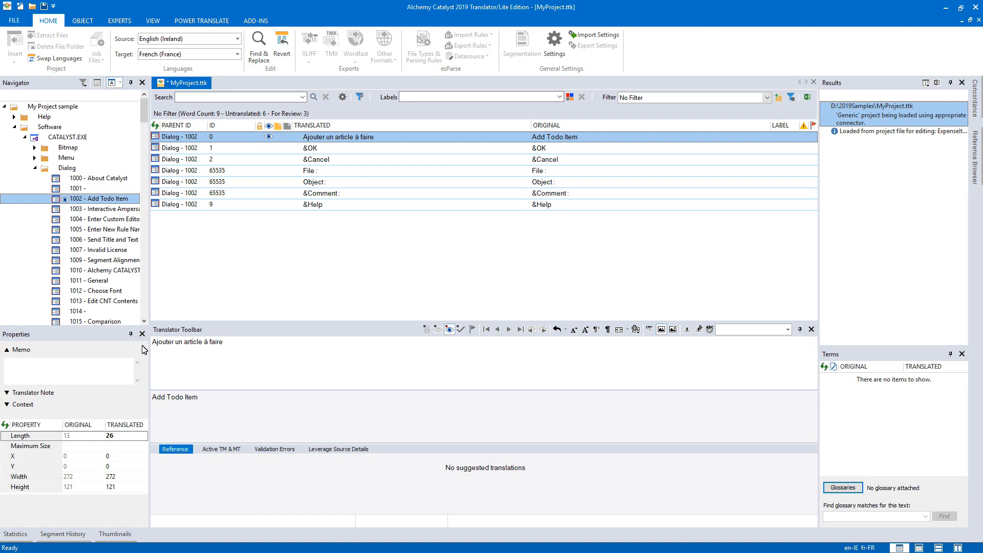
key(Return)
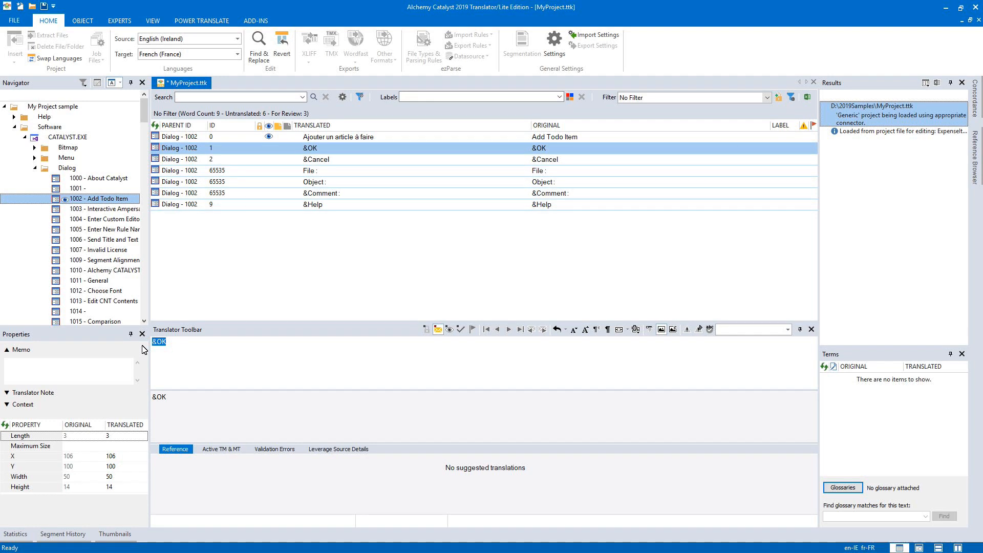
Set the &OK segment to For Review and apply the suggested TM translation "&Annuler" to the &Cancel segment.
click(449, 330)
key(ctrl+Down)
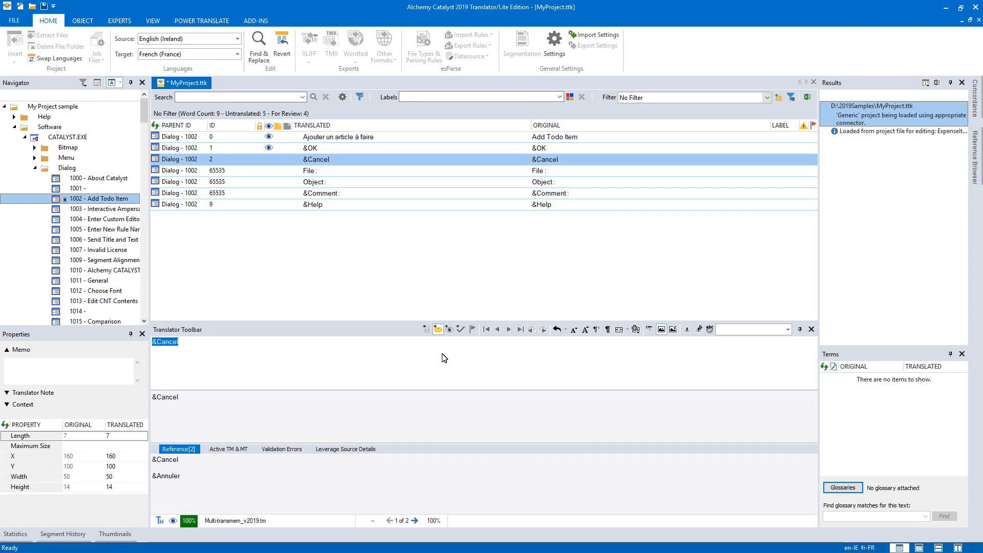
click(214, 24)
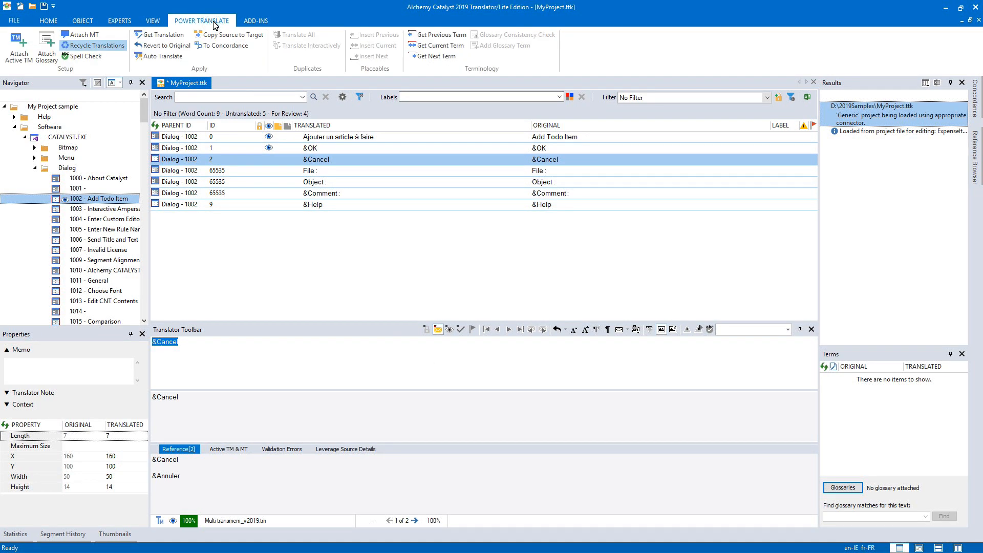
click(164, 35)
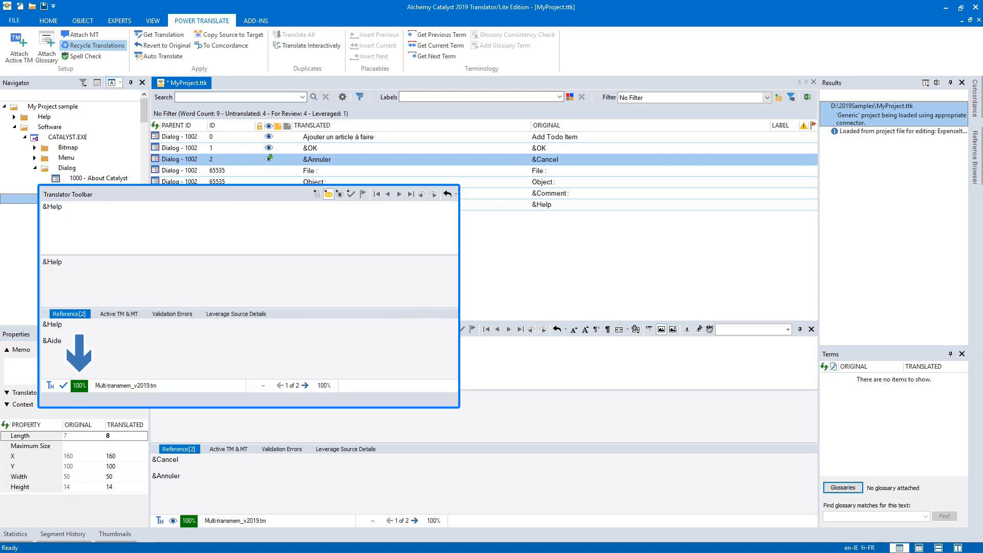
Compare the two reference matches for the &Help segment and apply the first one, "&Aide".
click(305, 386)
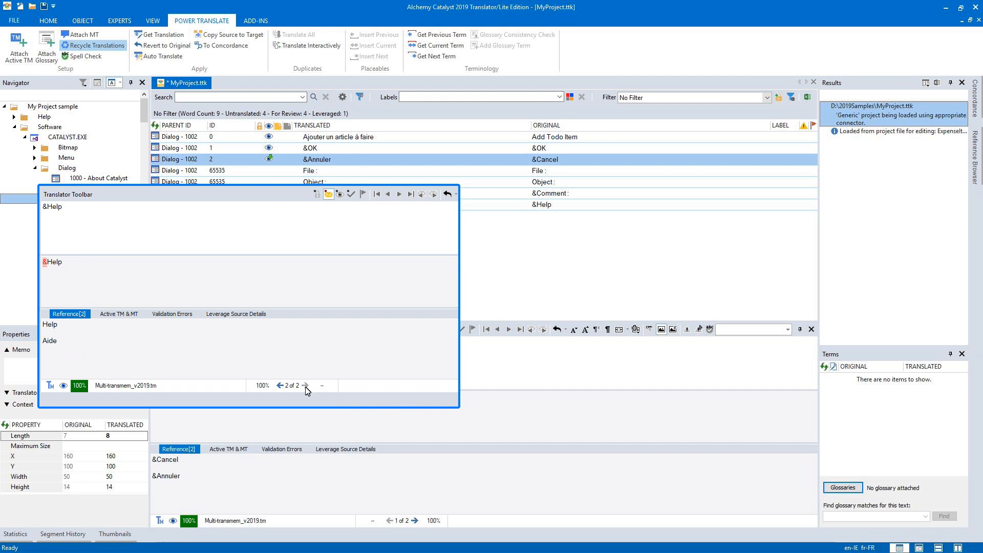
click(280, 385)
key(alt+Home)
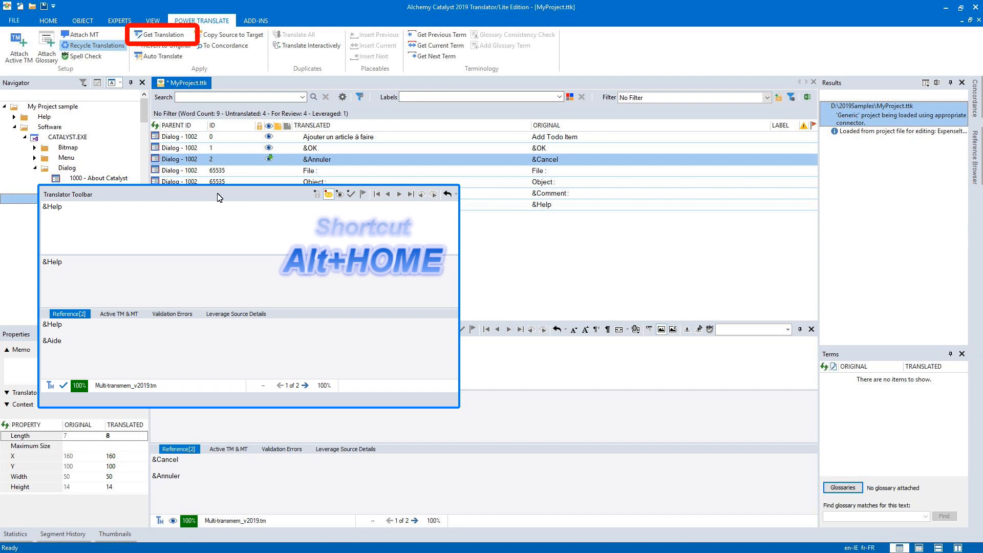
key(alt+Home)
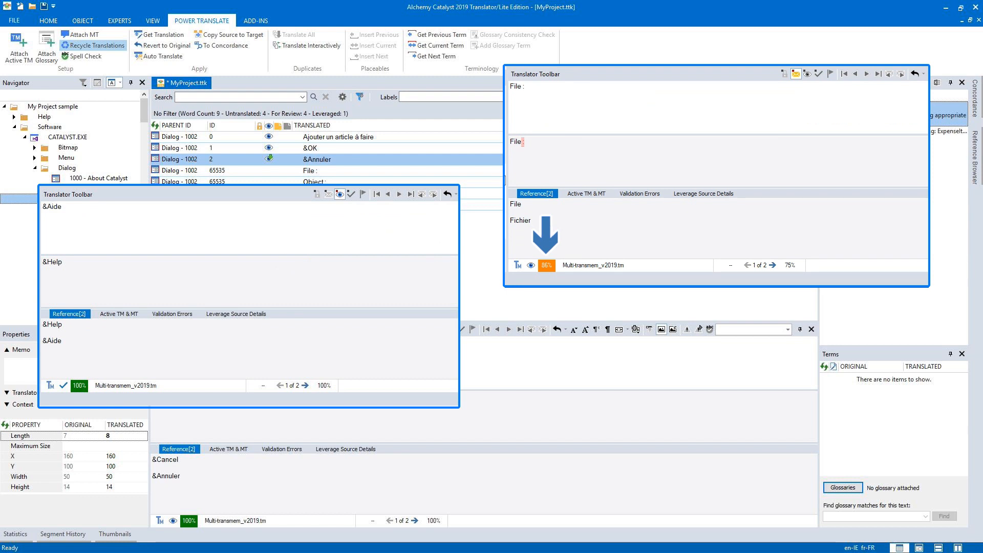
Compare the two fuzzy matches for the "File :" segment and apply the first one, "Fichier".
click(773, 265)
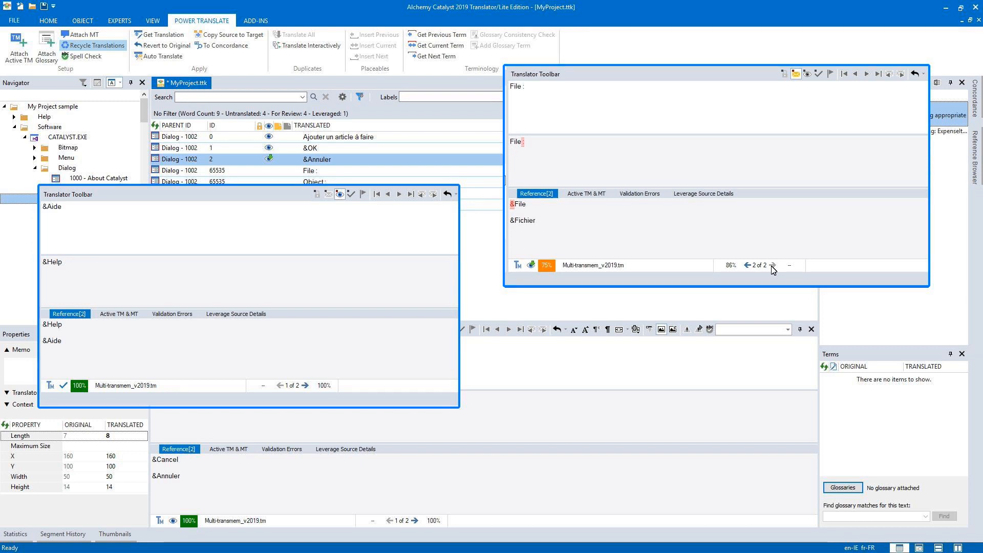
click(749, 266)
key(alt+Home)
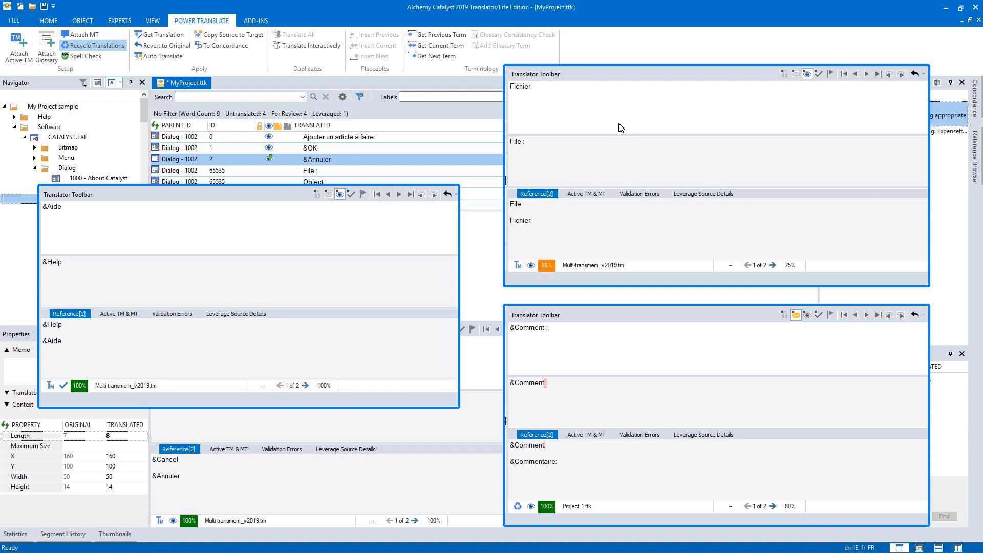
Compare the reference matches for the "&Comment :" segment and apply the recycled translation "&Commentaire:".
click(772, 507)
click(748, 507)
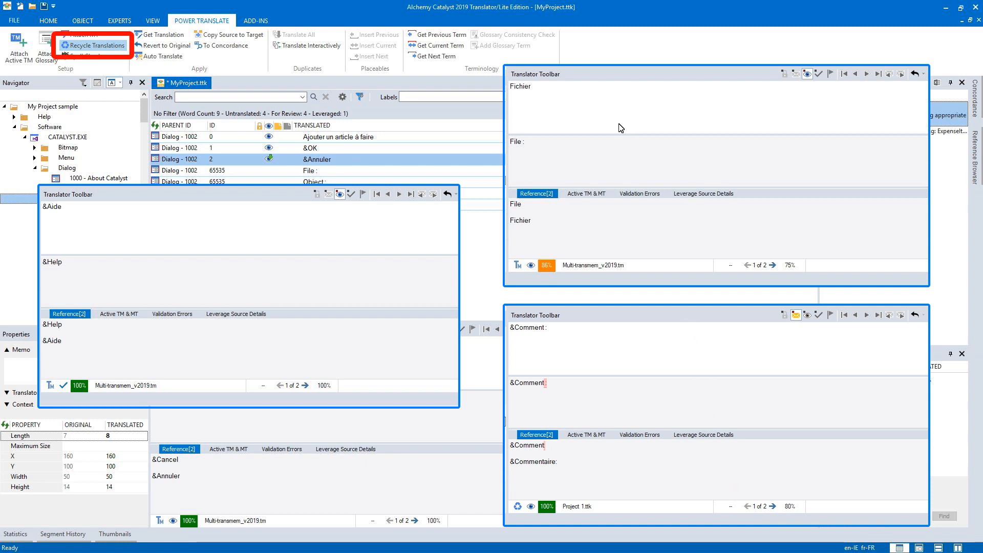
key(ctrl+space)
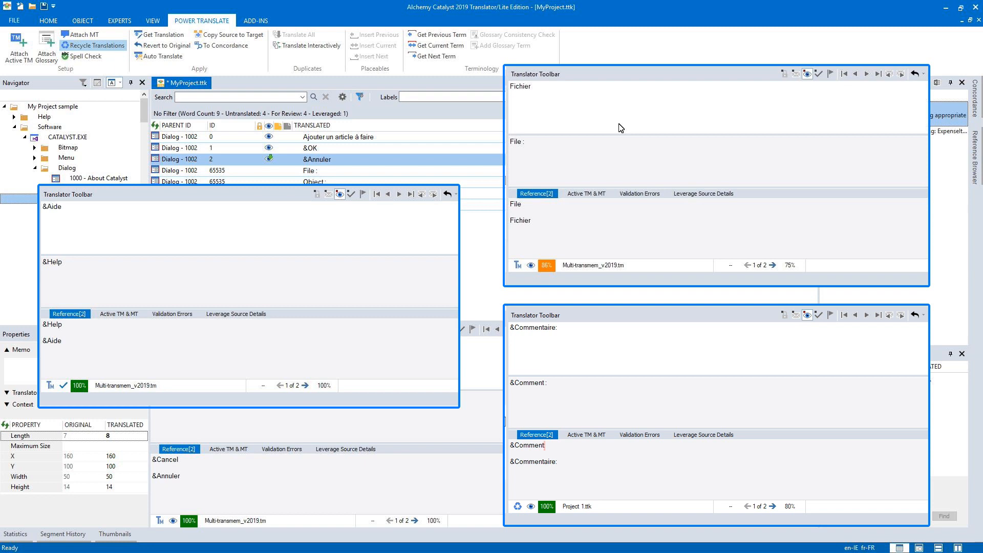
click(555, 330)
click(577, 344)
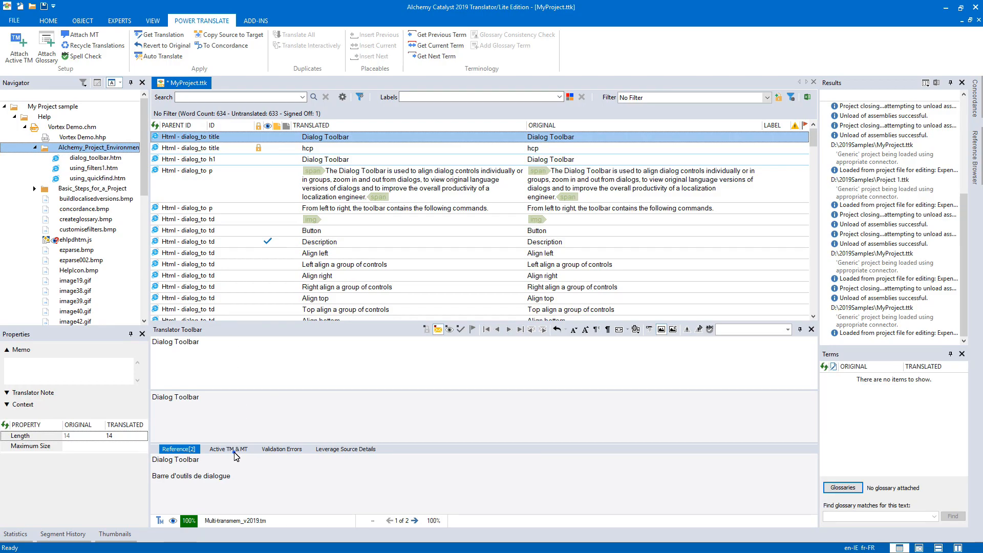
Check the Active TM sources and auto-translate the Alchemy_Project_Environment folder, accepting the fuzzy match for the Dialog Toolbar description paragraph.
click(231, 450)
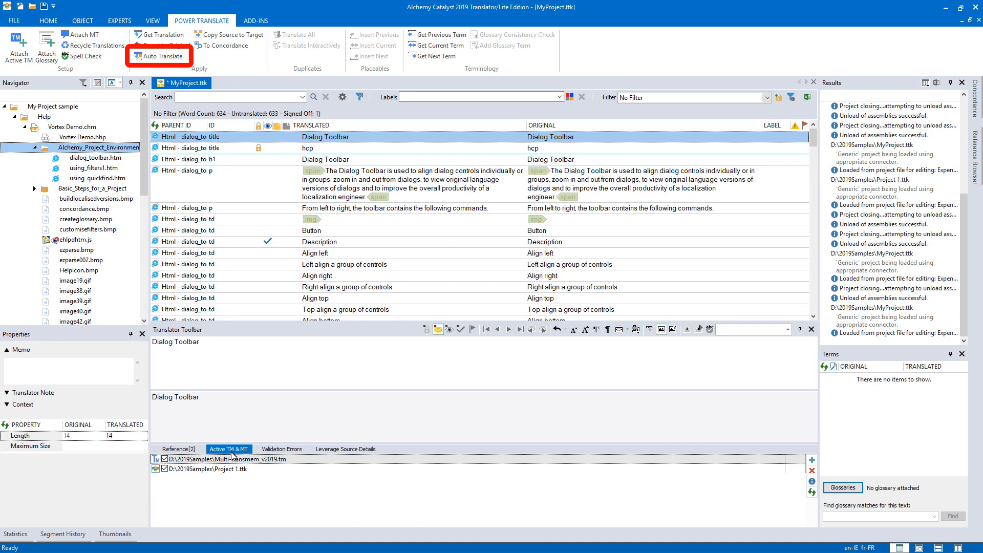
click(187, 450)
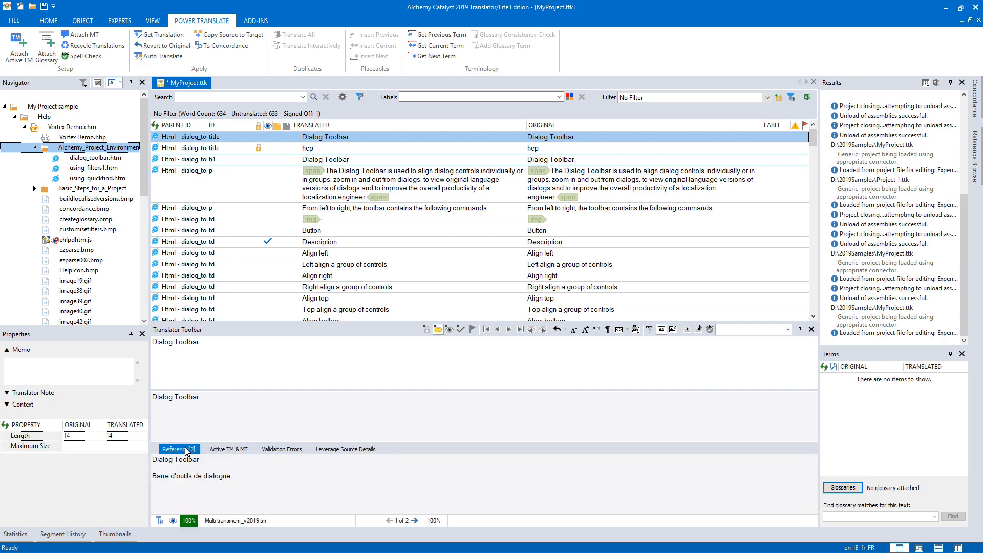
click(167, 58)
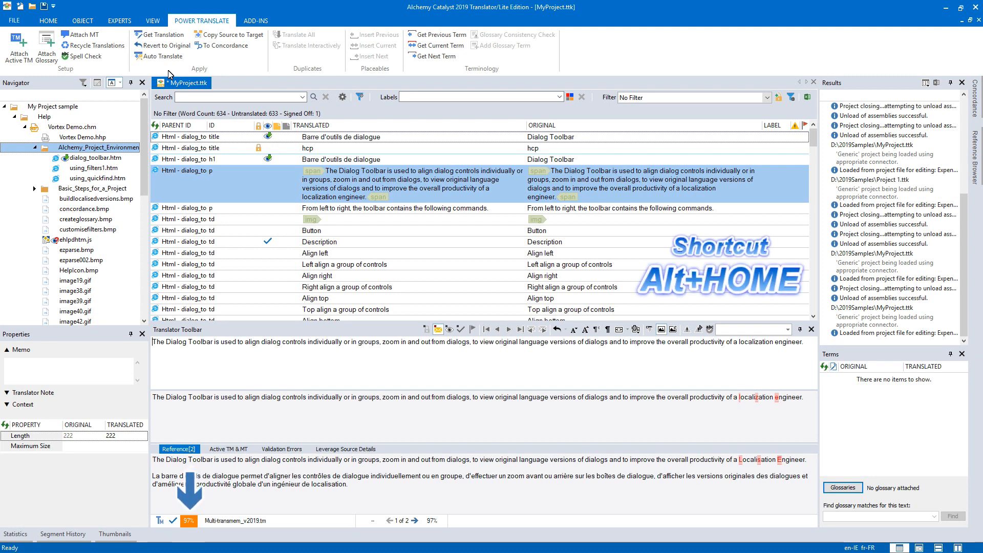
key(alt+Home)
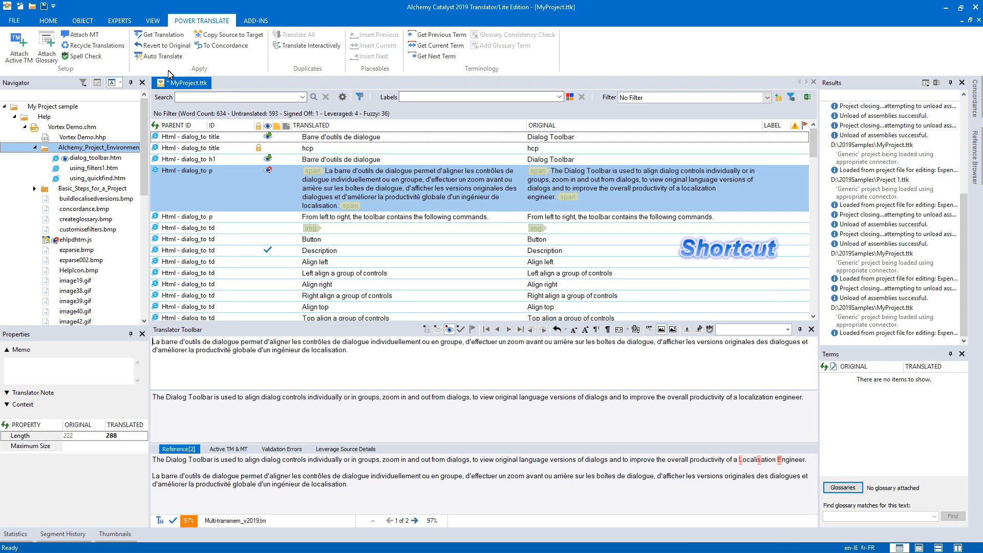
key(alt+KP_Multiply)
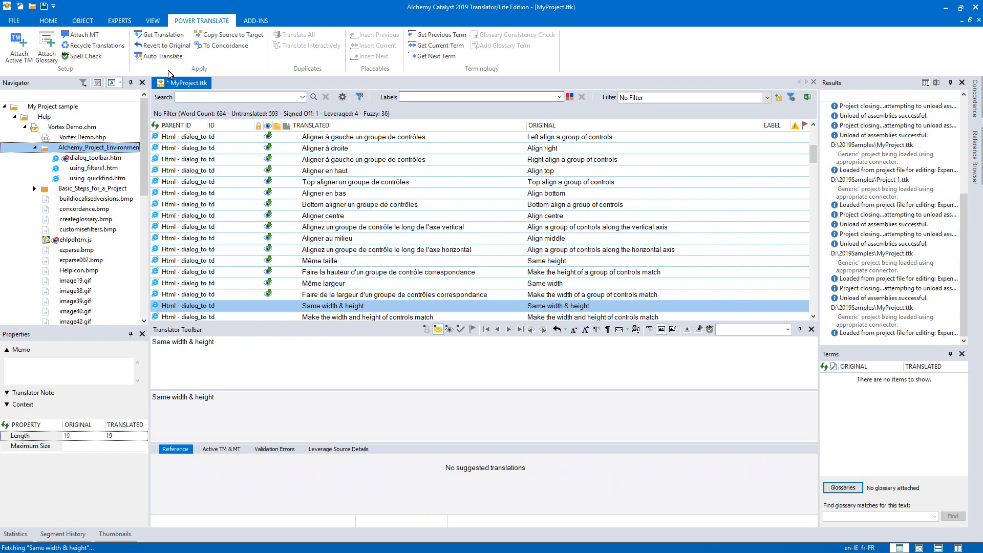
Replace the target text of the "Same width & height" segment with a manual translation starting with "Même".
key(ctrl+a)
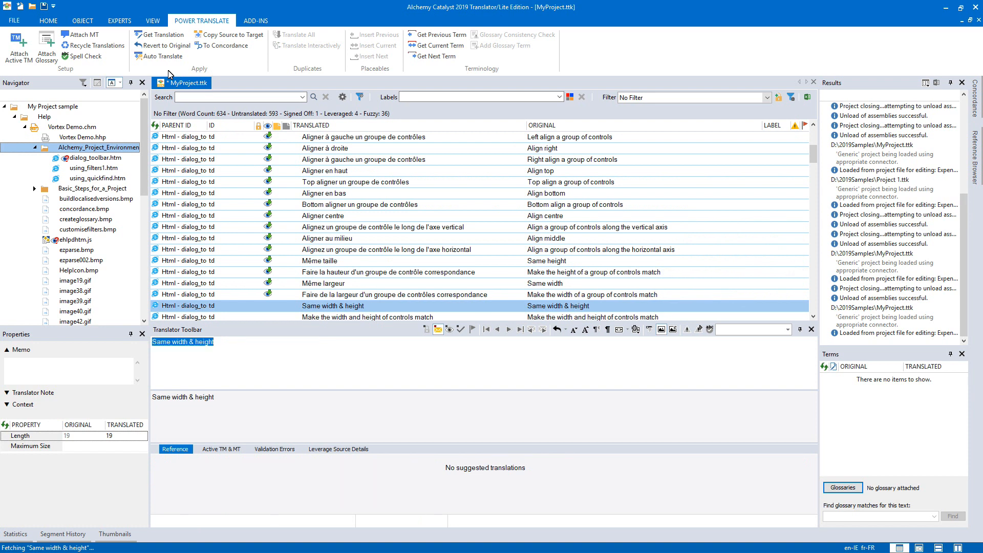
text(M)
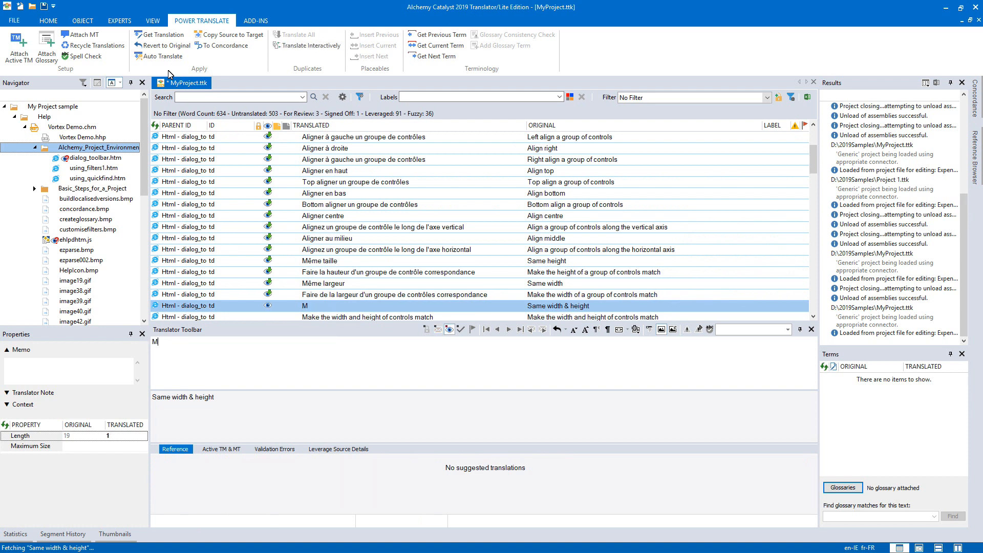
text(ême)
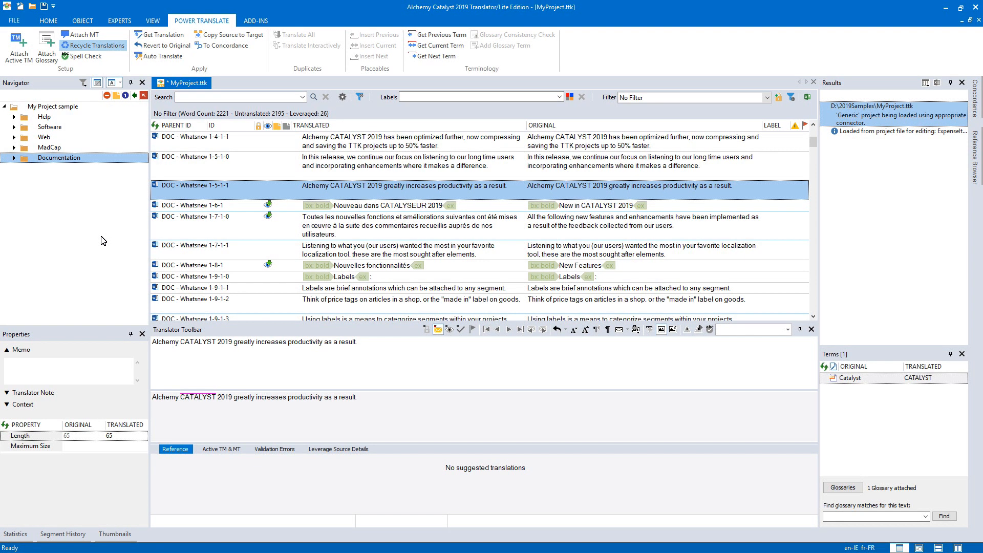
Replace "CATALYSEUR" with the current glossary term "CATALYST" in the translation of the "New in CATALYST 2019" segment.
click(364, 206)
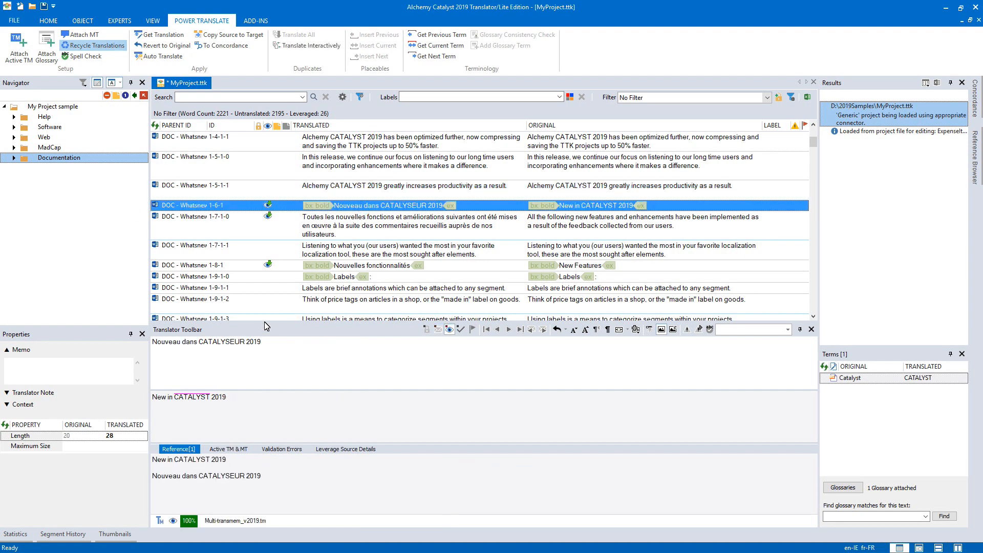
drag(199, 346, 244, 349)
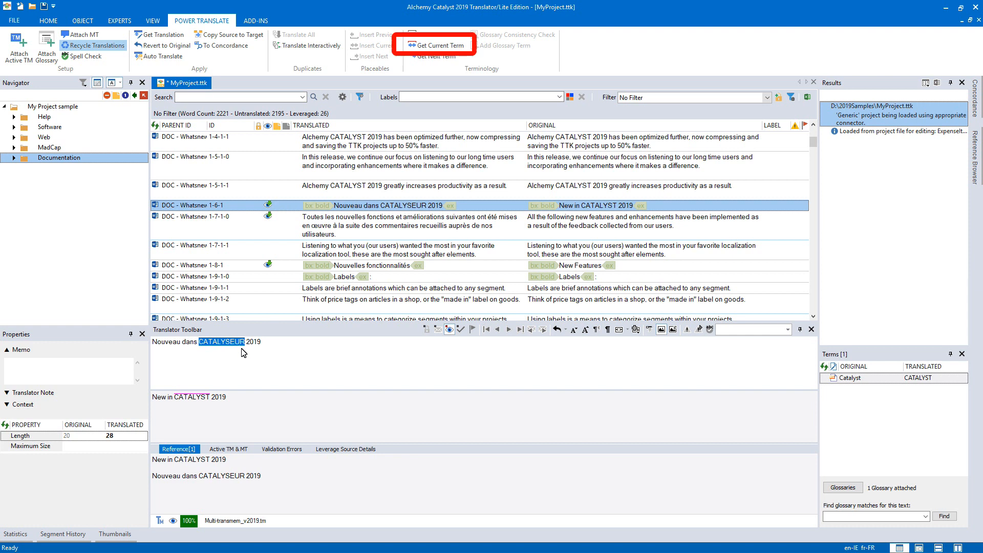
click(440, 46)
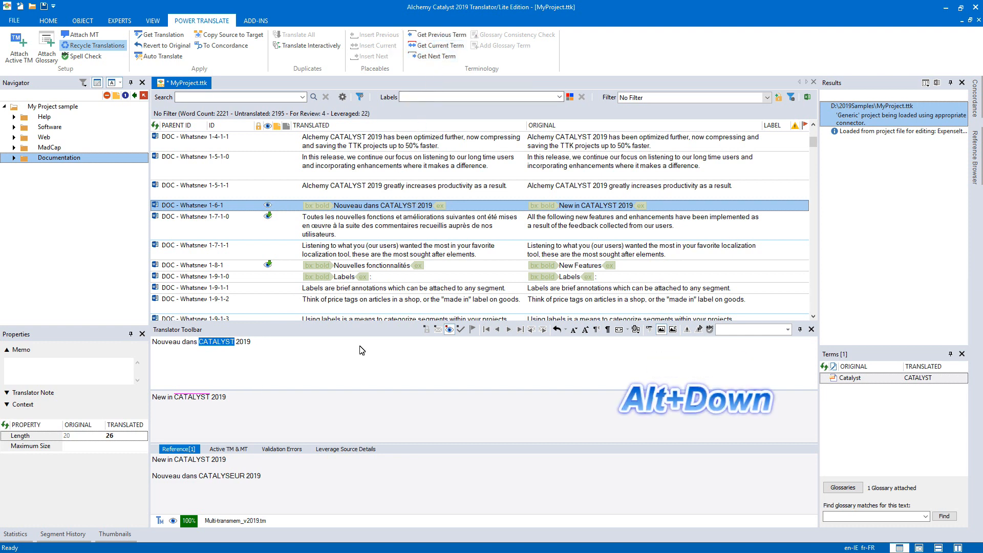
Replace "fonctions" in segment 1-7-1-0's translation with "fonctionnalités" by cycling through the glossary terms with Get Next Term.
click(405, 233)
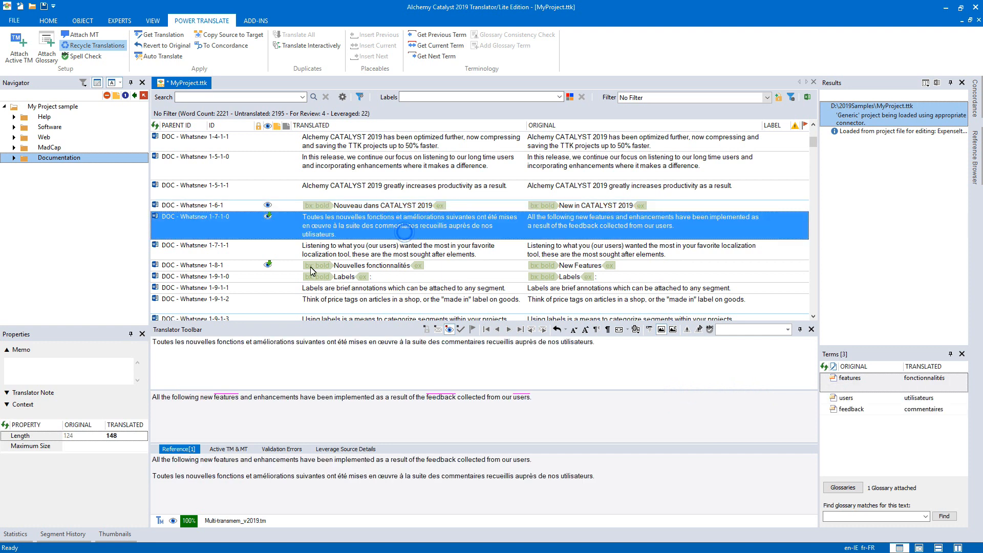
double_click(219, 342)
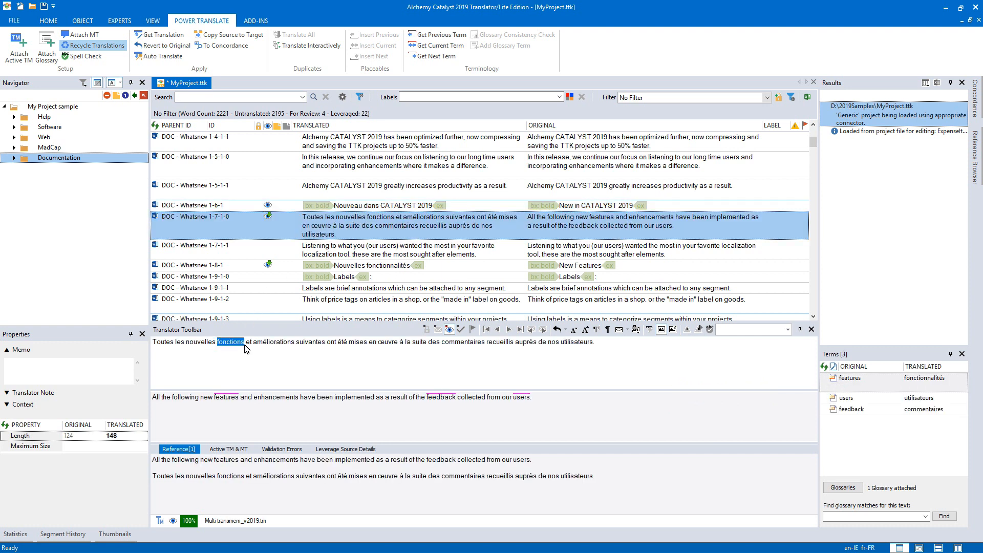
key(Delete)
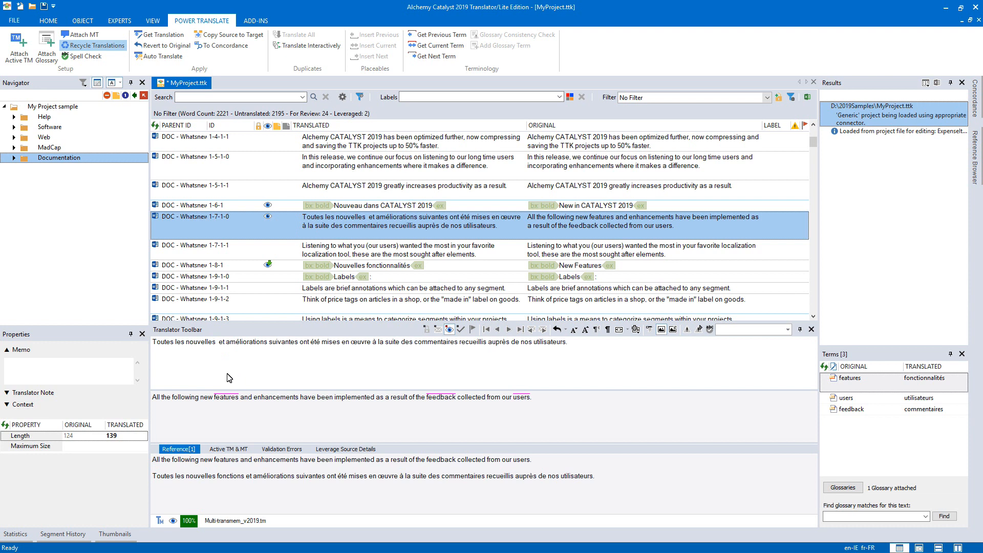
click(436, 56)
click(436, 56)
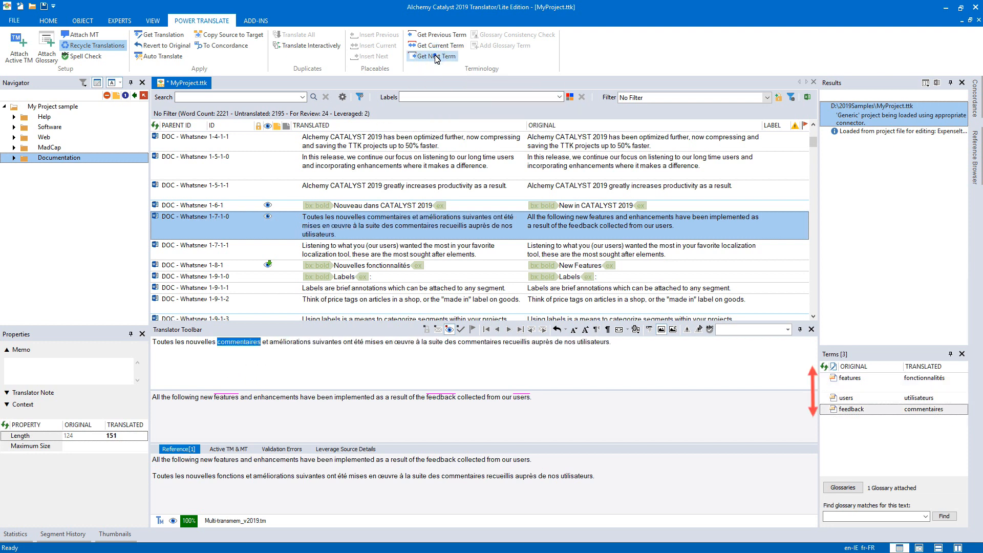
click(436, 57)
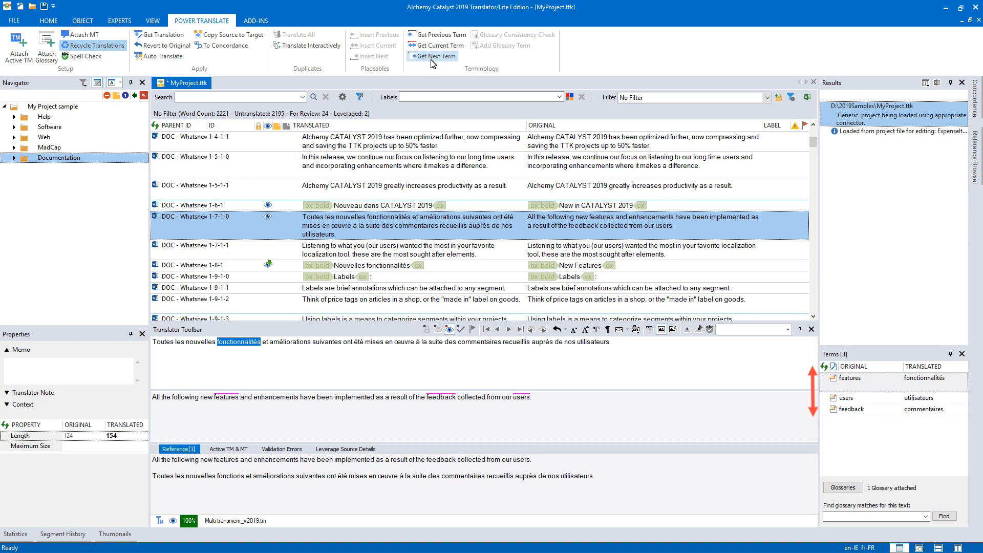
Replace "Labels" with the glossary term "Etiquettes" in the target text of the "Labels :" segment.
click(351, 279)
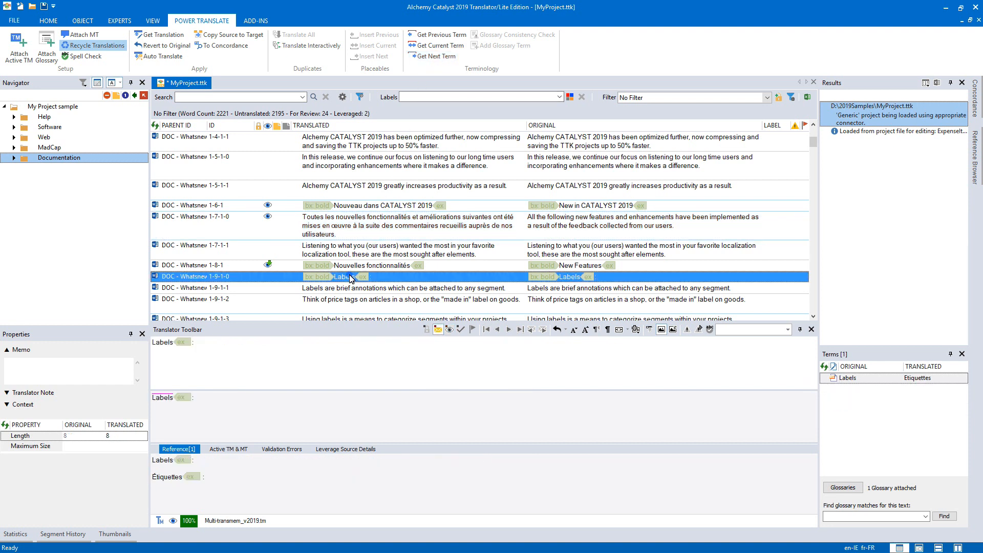
double_click(163, 342)
double_click(835, 384)
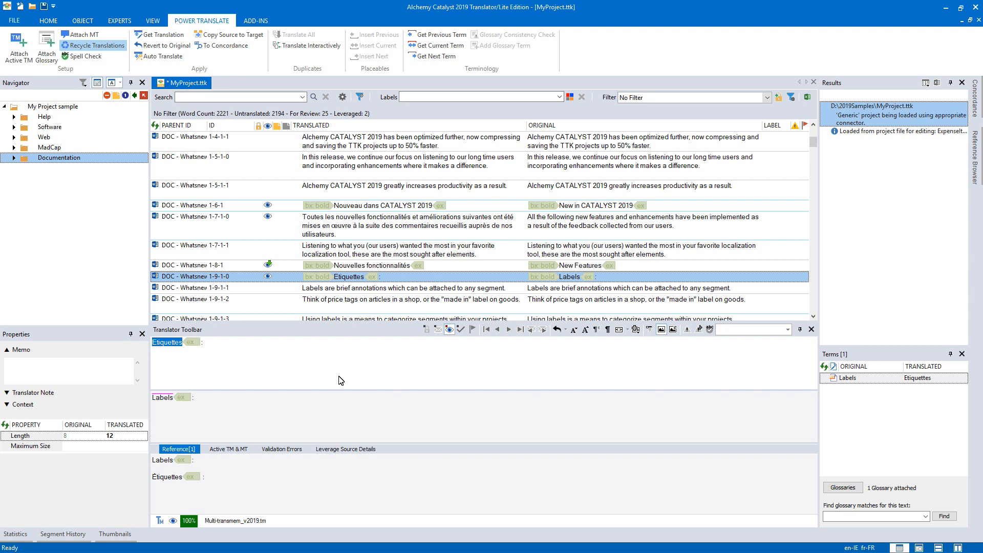
click(200, 345)
text(:)
key(Return)
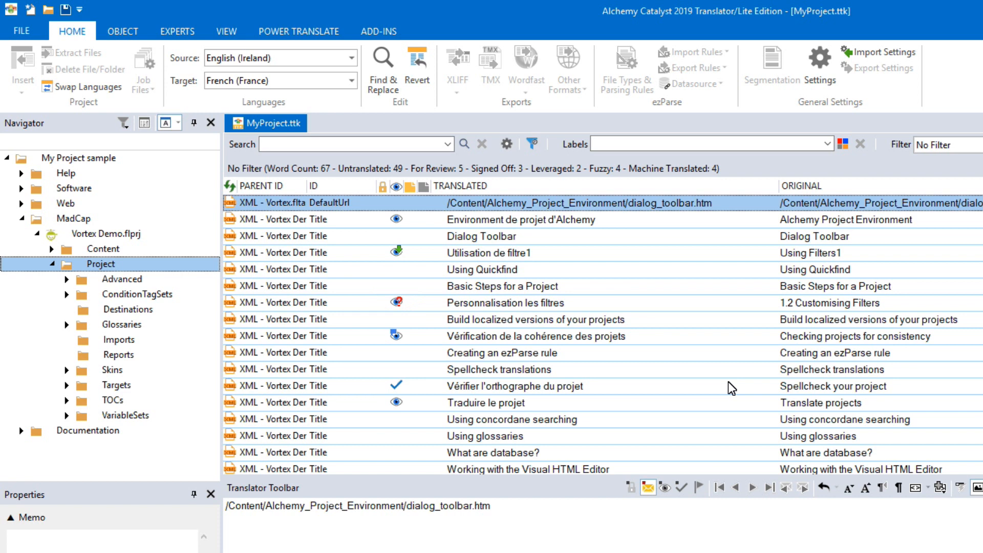
Sign off the translation "Traduire le projet" of the "Translate projects" segment.
mouse_move(396, 306)
click(511, 404)
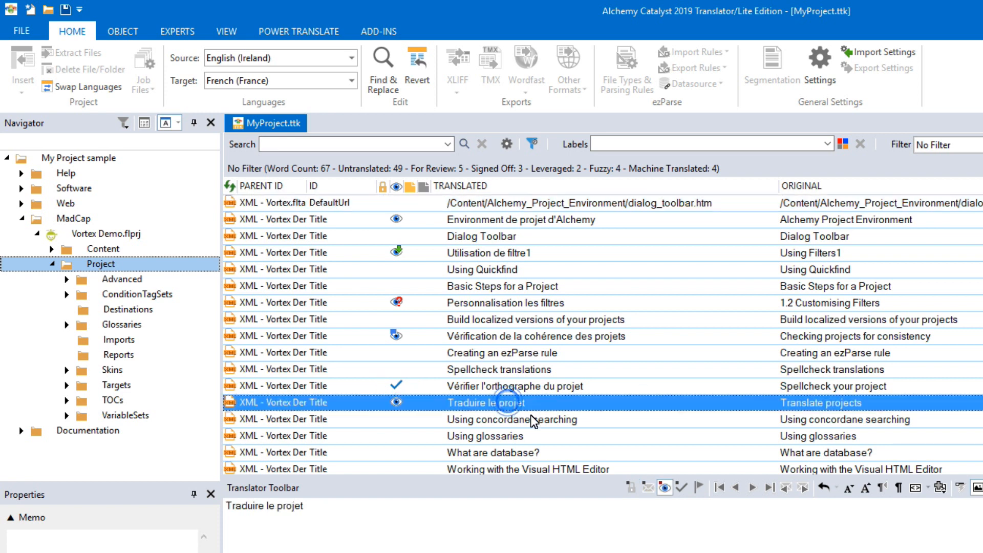
click(681, 487)
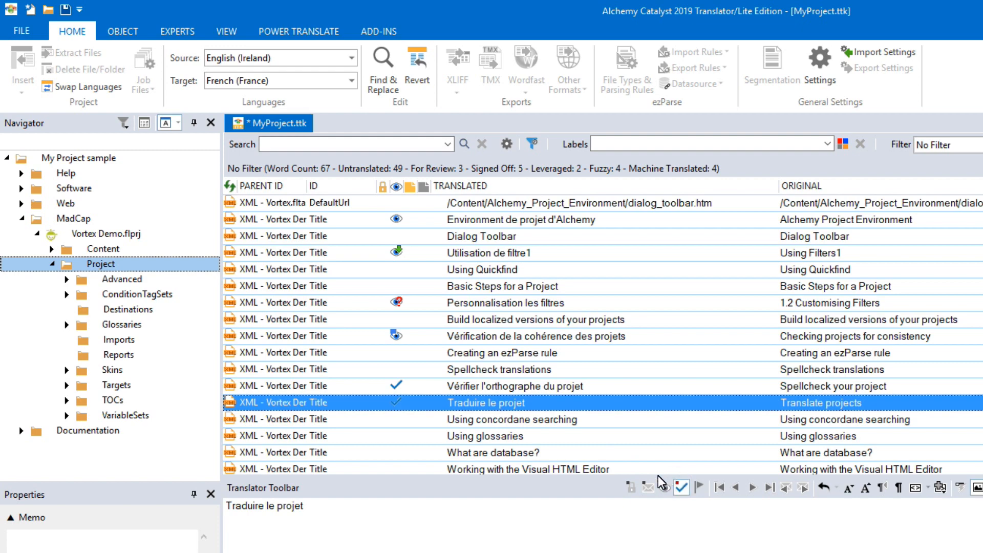
click(589, 453)
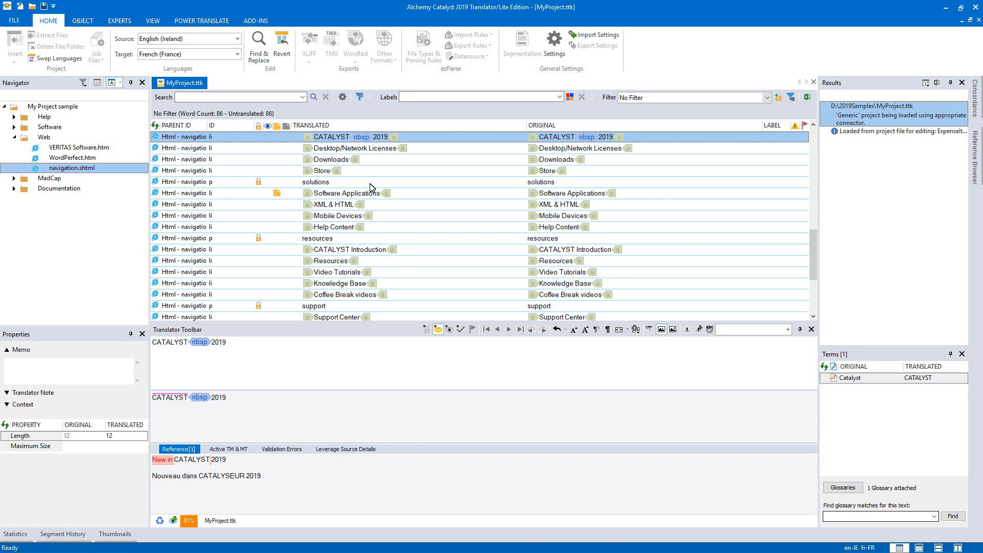
Inspect the locked "solutions" segment and the memo attached to the "Software Applications" segment, collapsing and re-expanding the memo.
click(419, 186)
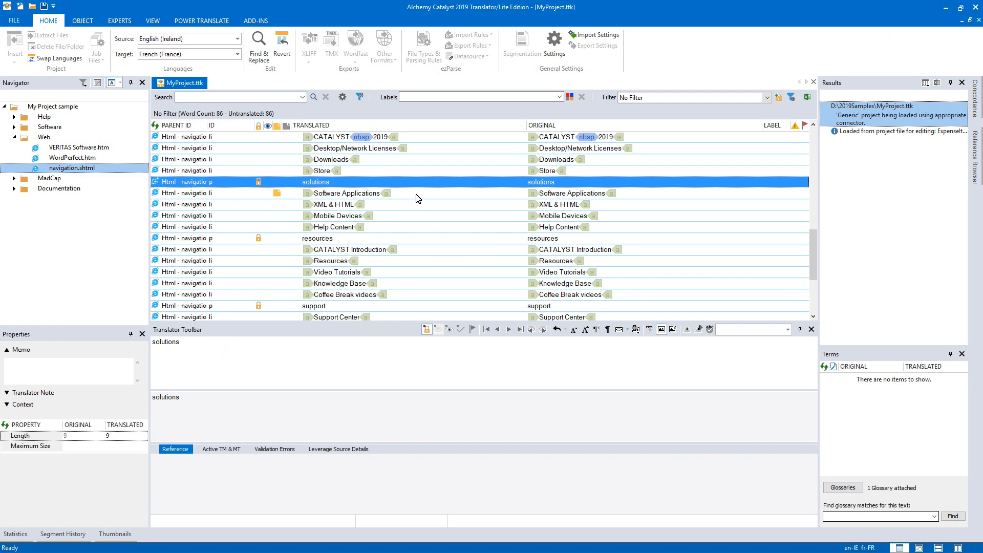
click(417, 195)
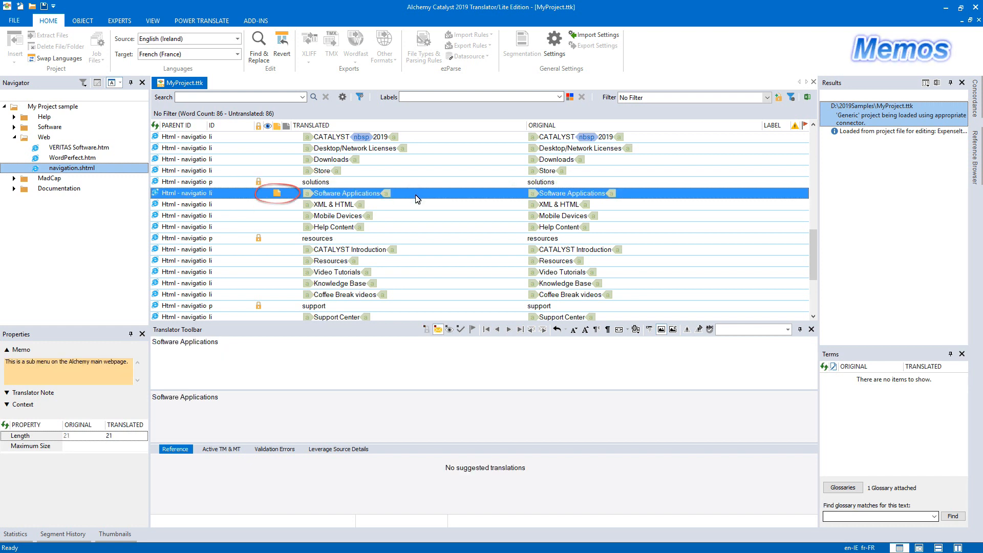
mouse_move(278, 198)
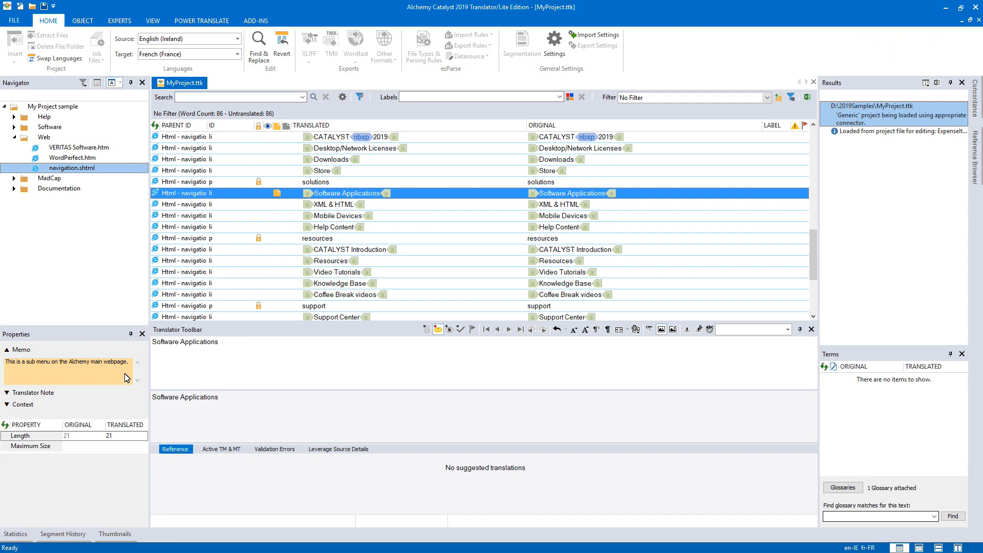
click(6, 350)
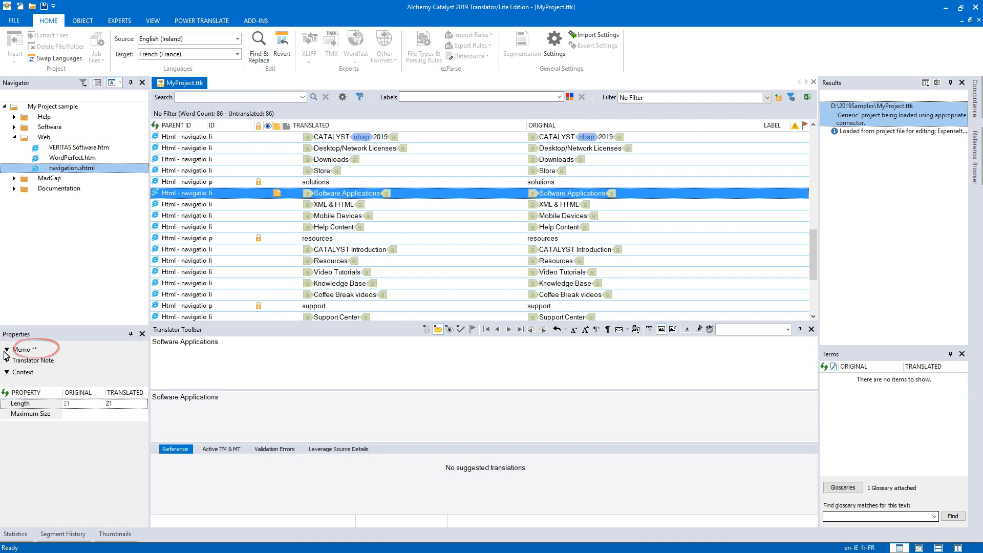
click(6, 351)
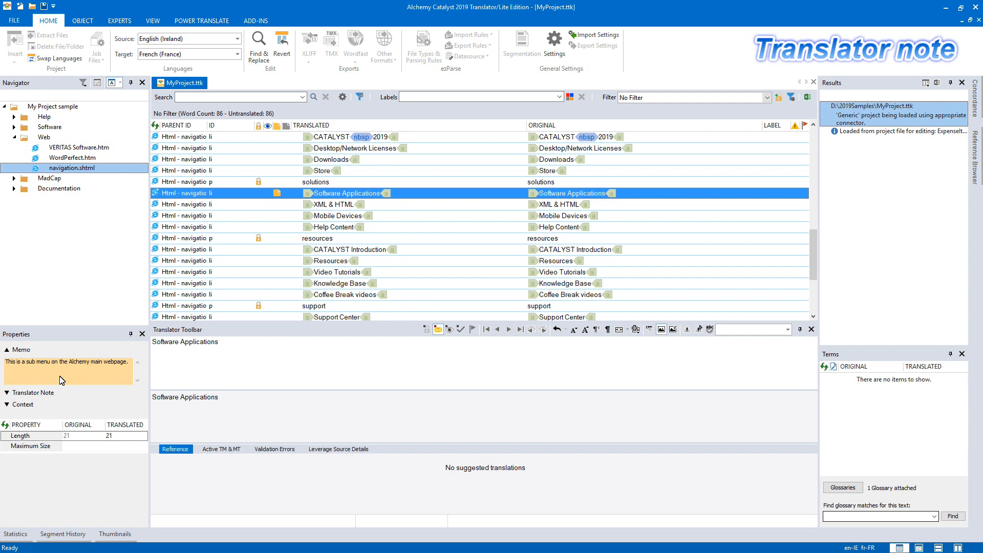
Add the translator note "My personal notes here." to the "Software Applications" segment and collapse the note section.
click(7, 393)
click(29, 414)
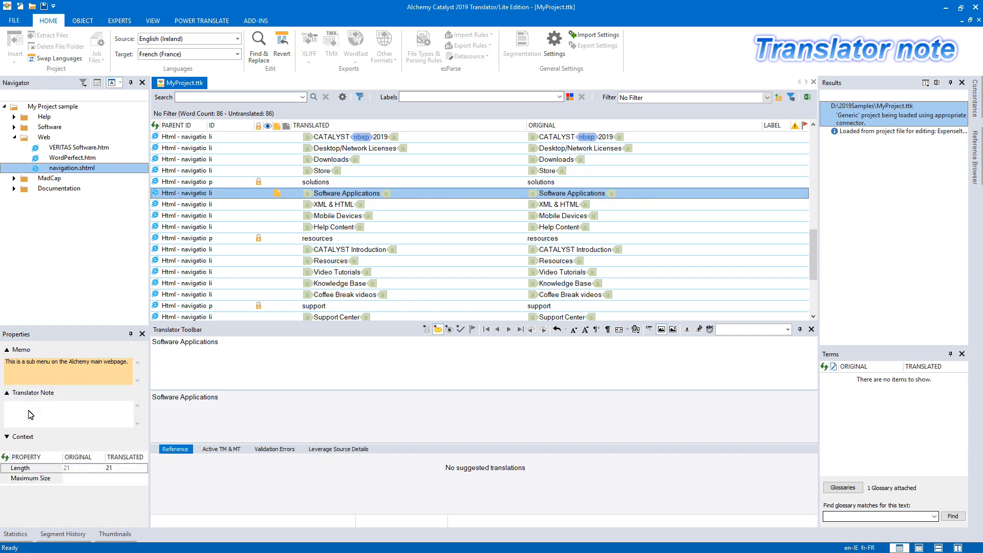
text(My pers)
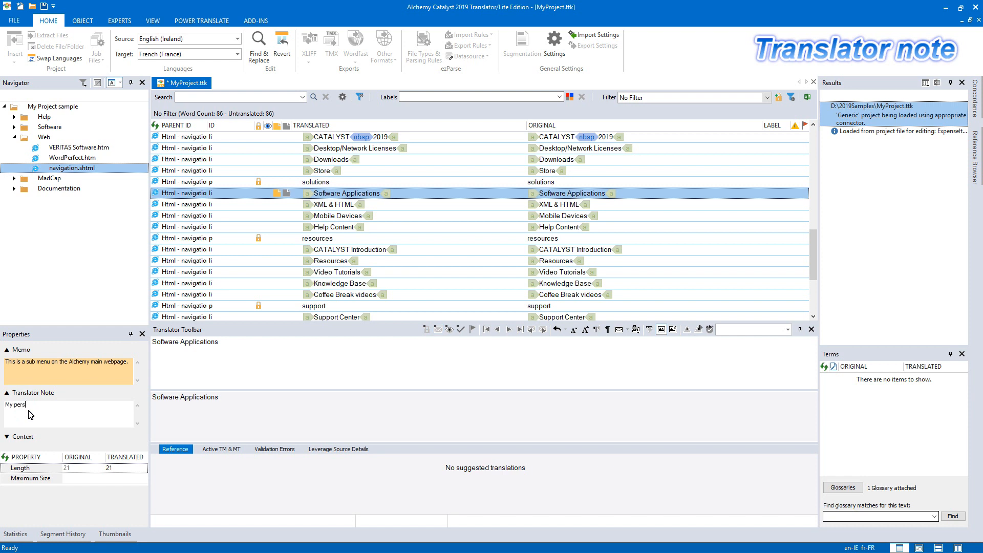
text(onal notes here.)
click(266, 365)
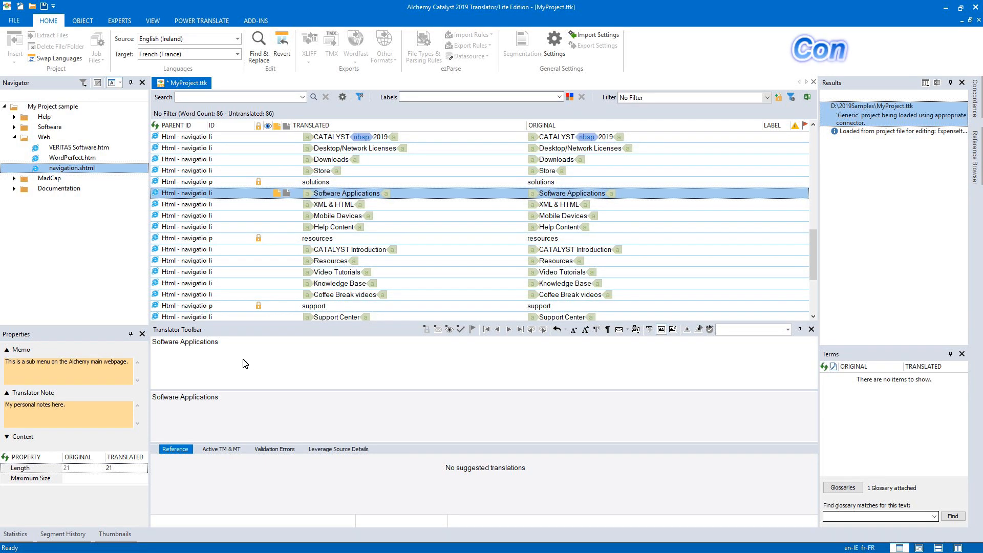
click(8, 394)
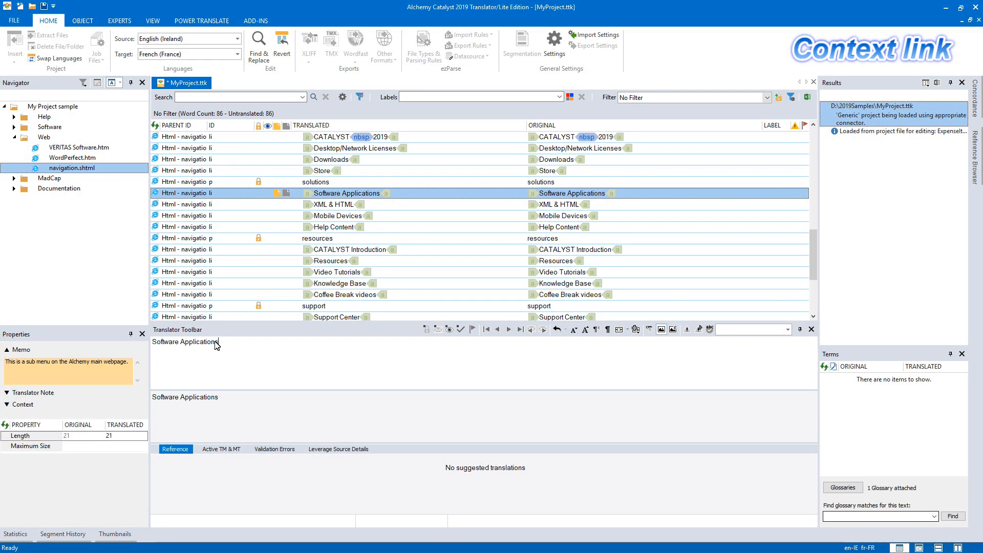
View the "CATALYST Introduction" segment's context link in a widened Reference Browser and expand its Context property.
click(338, 251)
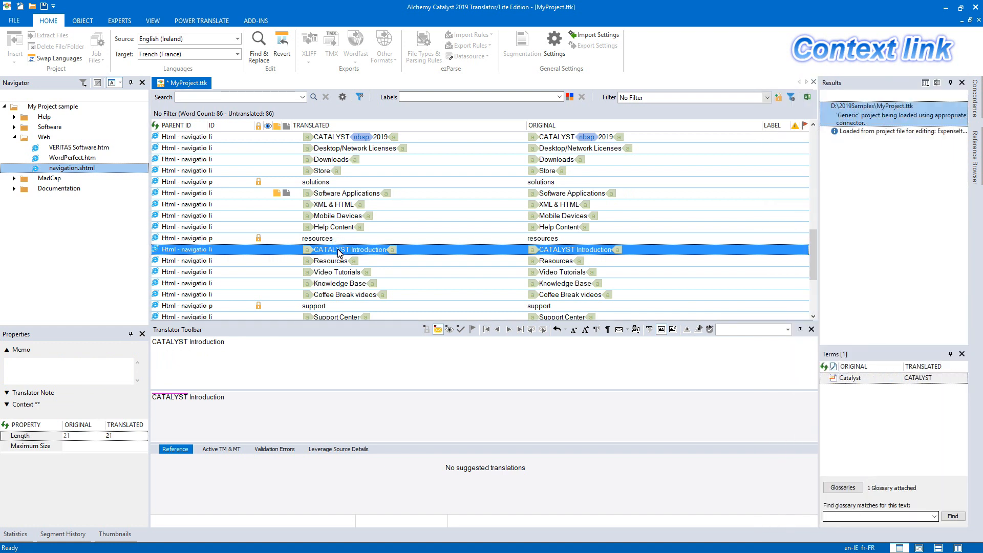
mouse_move(976, 159)
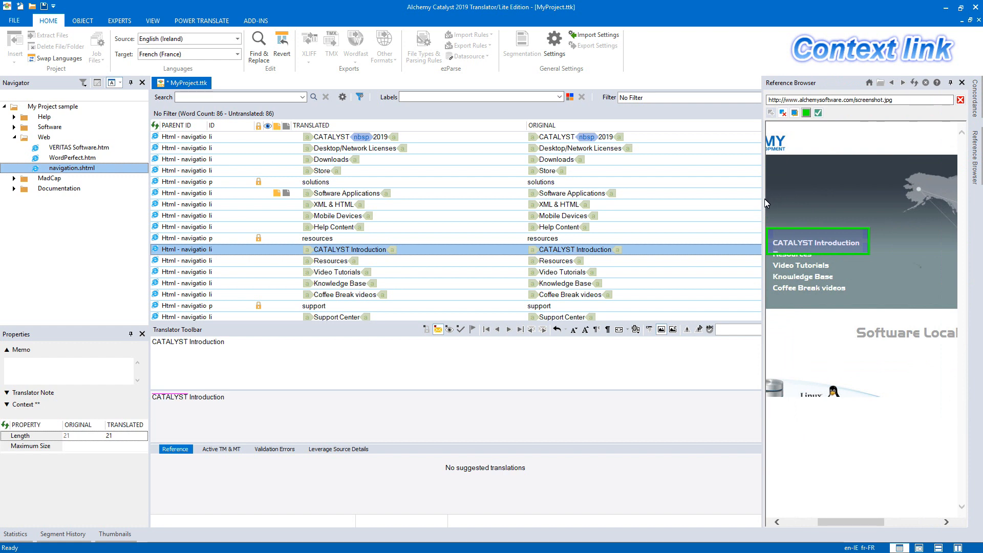
drag(763, 199, 695, 203)
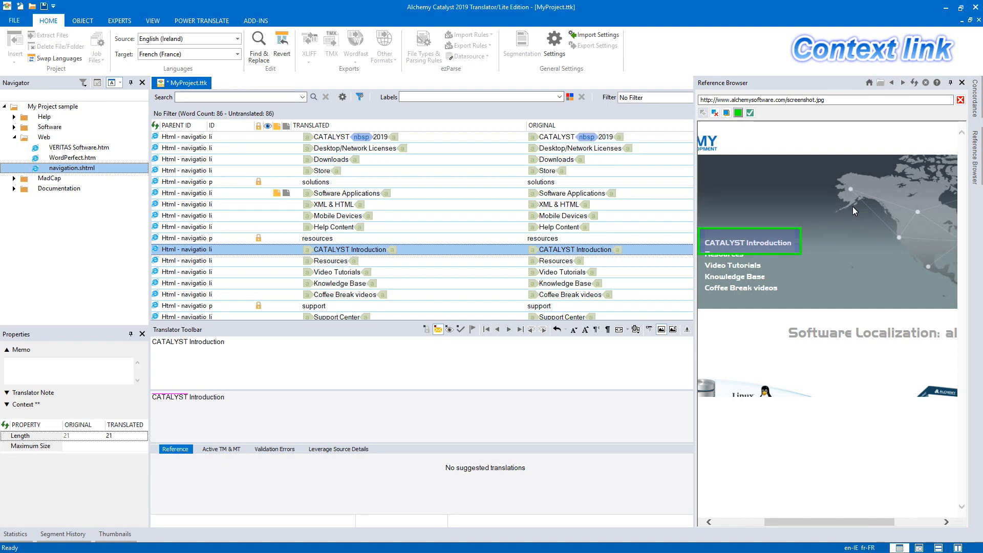
click(6, 405)
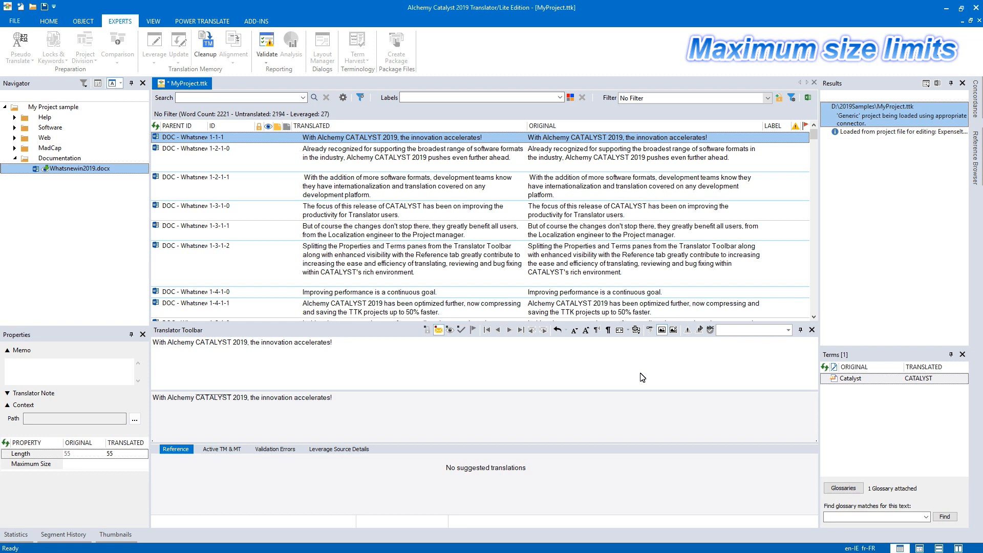
Shorten the overlong target text of segment 1-2-1-0 to end with "The trans", within its 150-character limit.
click(475, 159)
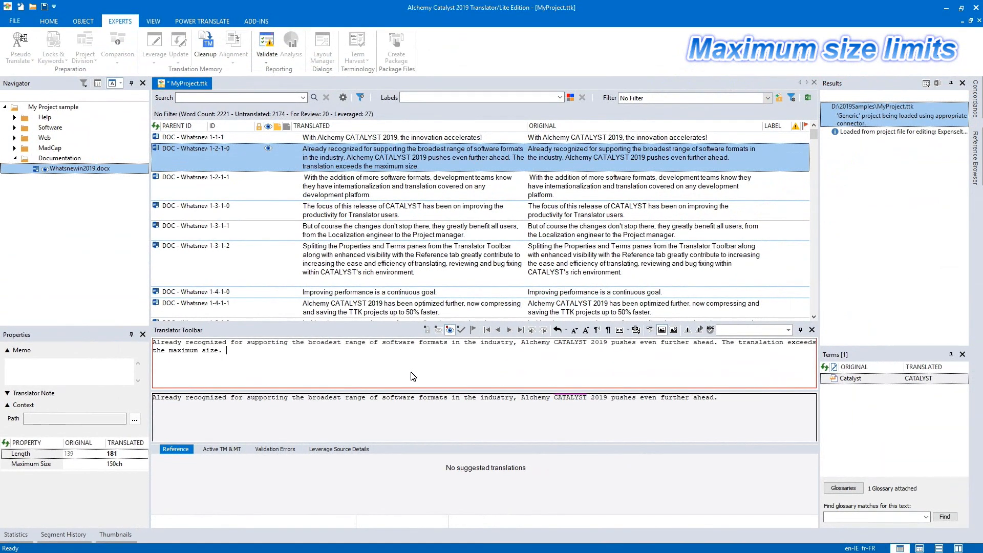
key(BackSpace)
key(BackSpace)
key(BackSpace)
key(BackSpace)
key(BackSpace)
key(BackSpace)
key(BackSpace)
key(BackSpace)
key(BackSpace)
key(BackSpace)
key(BackSpace)
key(BackSpace)
key(BackSpace)
key(BackSpace)
key(BackSpace)
key(BackSpace)
key(BackSpace)
key(BackSpace)
key(BackSpace)
key(BackSpace)
key(BackSpace)
key(BackSpace)
key(BackSpace)
key(BackSpace)
key(BackSpace)
key(BackSpace)
key(BackSpace)
key(BackSpace)
key(BackSpace)
key(BackSpace)
key(BackSpace)
key(BackSpace)
key(BackSpace)
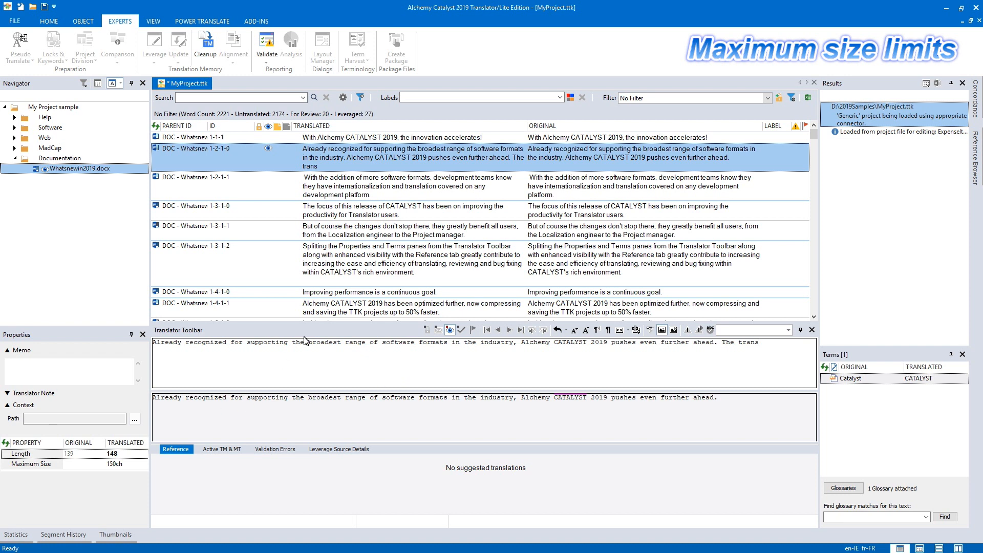
Check segment 1-2-1-1's size limit and append "The translation exceeds the maximum size." to the target text of segment 1-3-1-0.
click(355, 187)
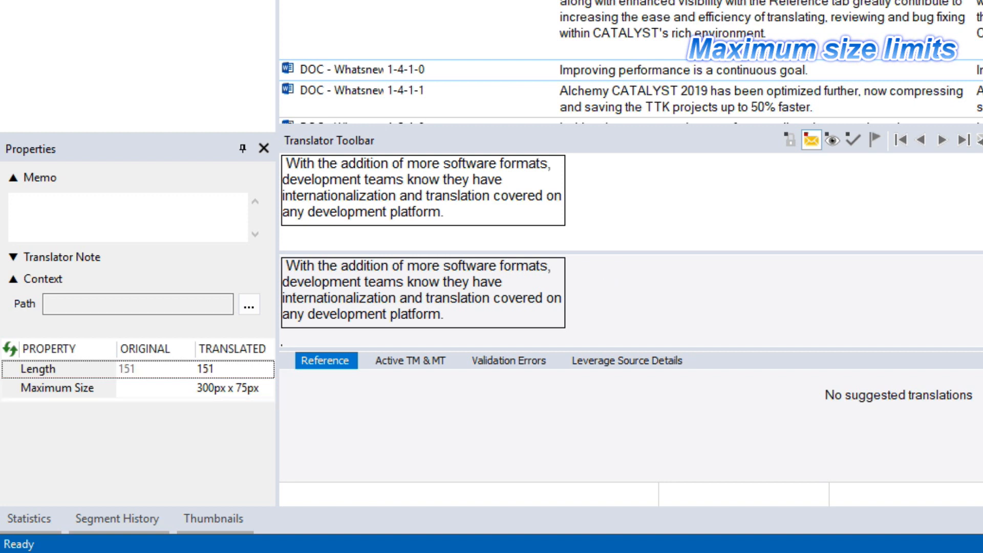
click(537, 56)
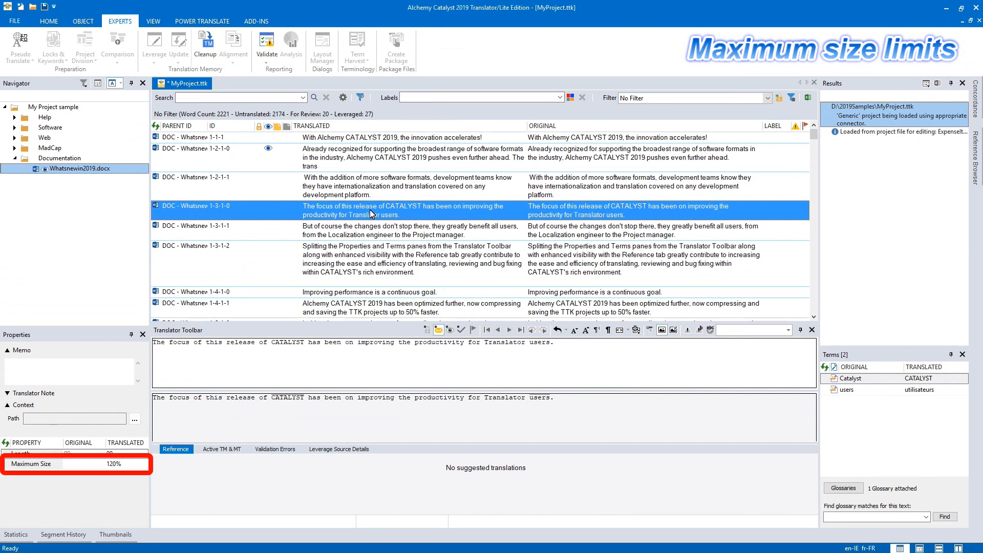
click(572, 351)
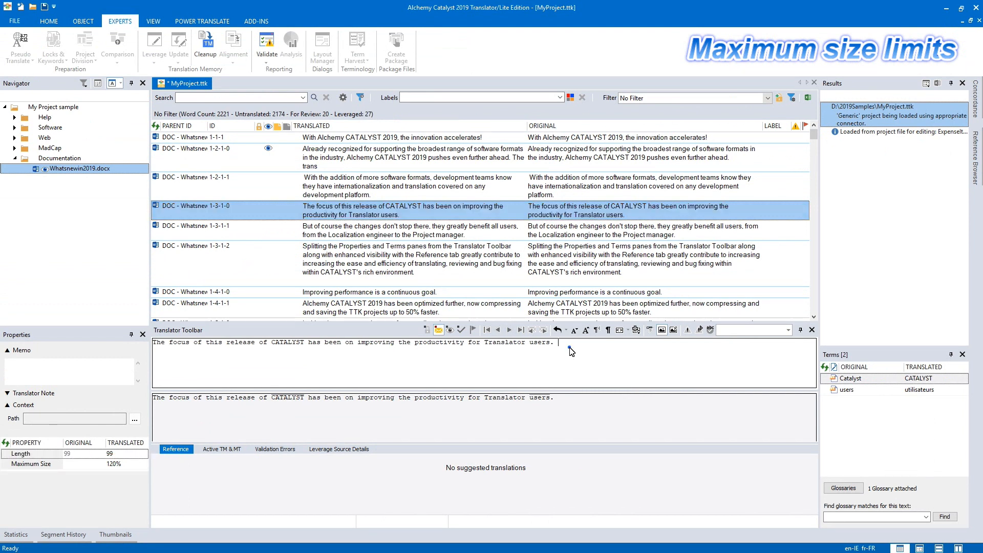
text(The translation exceeds the maximum size.)
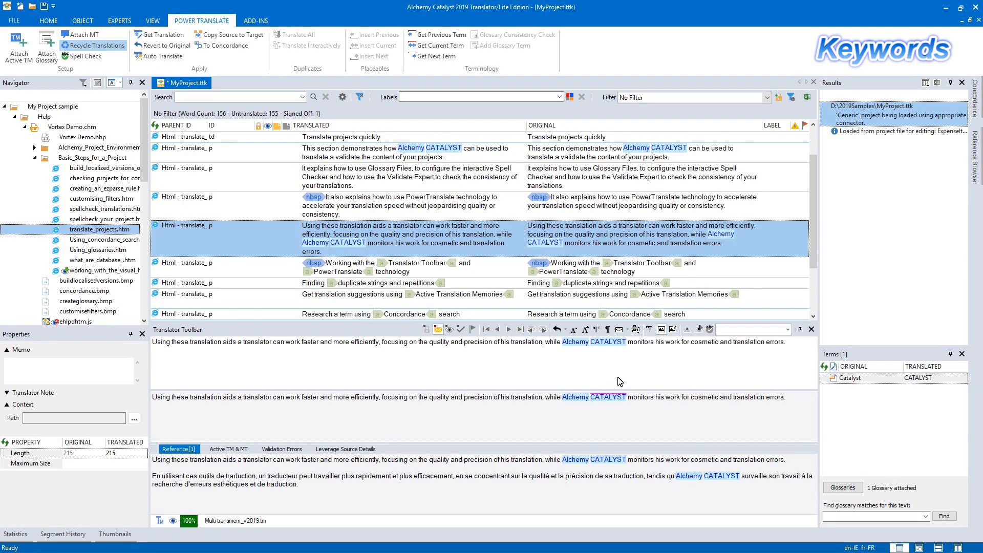
Examine the "Alchemy CATALYST" keyword in the "Using these translation aids" segment and apply the segment's 100% reference translation.
double_click(608, 341)
click(626, 348)
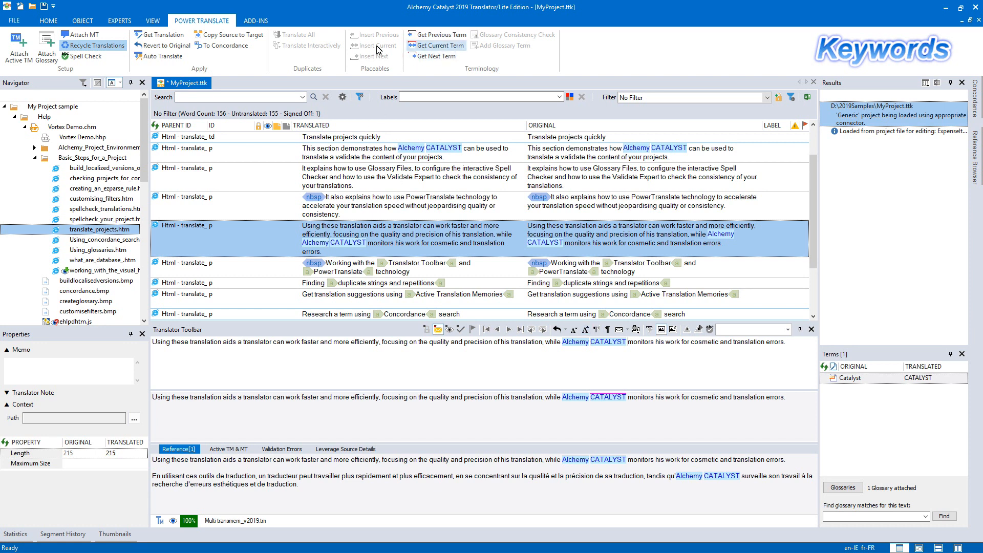
click(160, 39)
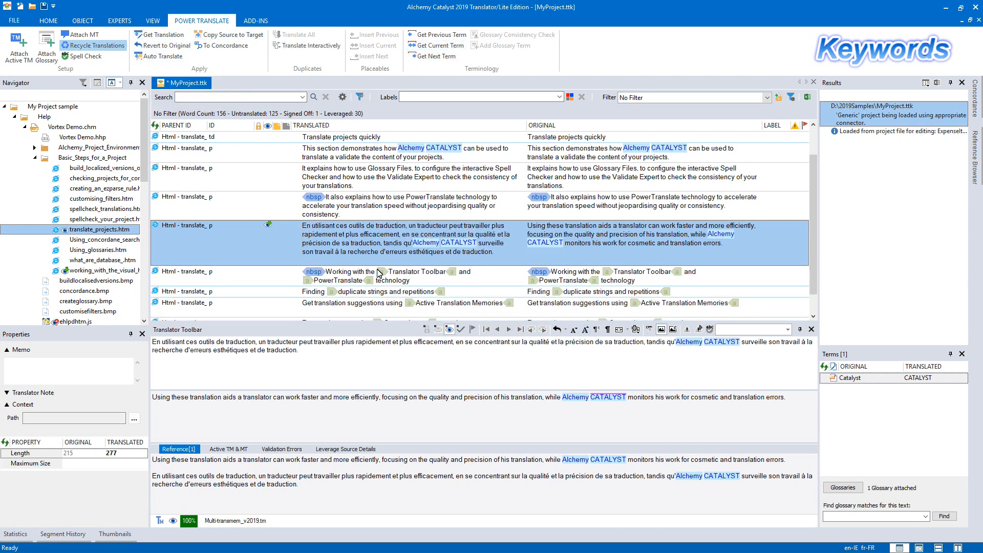
Remove the "Alchemy" keyword from the "Using these translation aids" target text and reinsert it from the source before "CATALYST".
double_click(696, 345)
drag(690, 342, 647, 343)
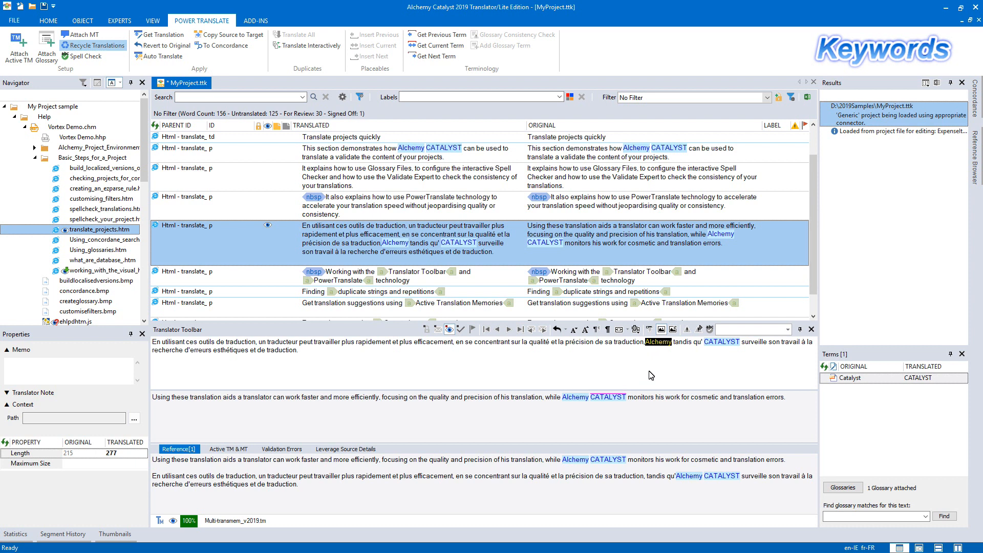
key(Delete)
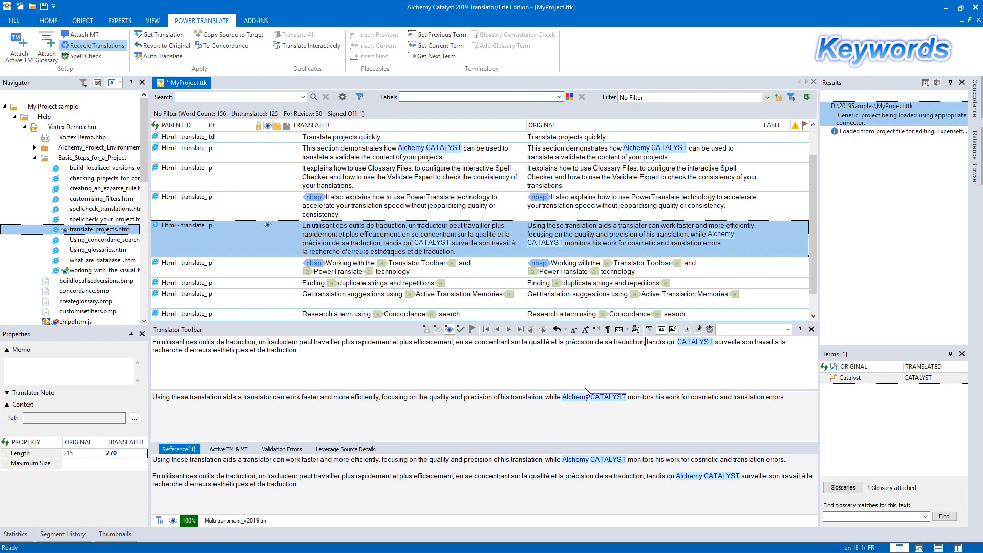
double_click(578, 400)
drag(580, 403, 679, 347)
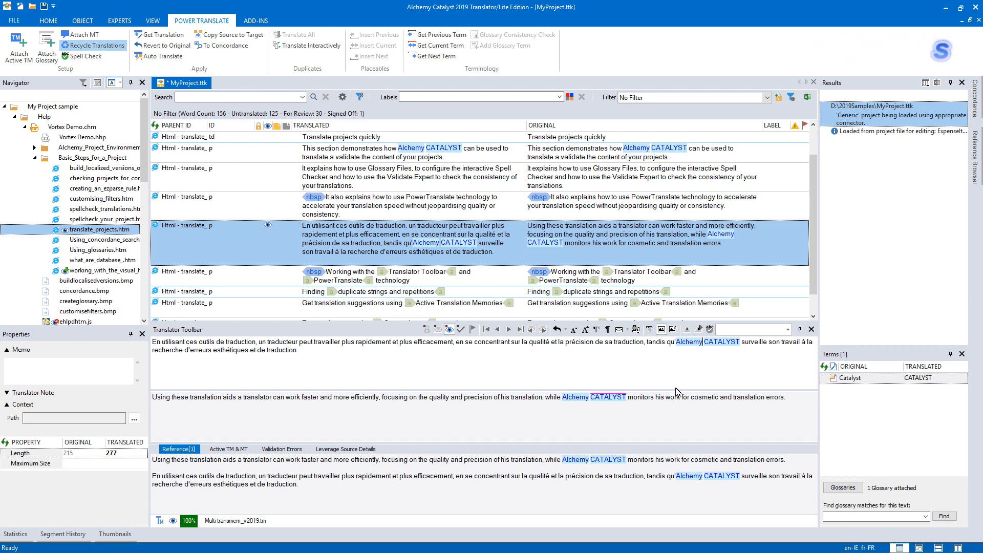
Apply the 100% reference translation to the "Working with the Translator Toolbar" segment.
click(478, 283)
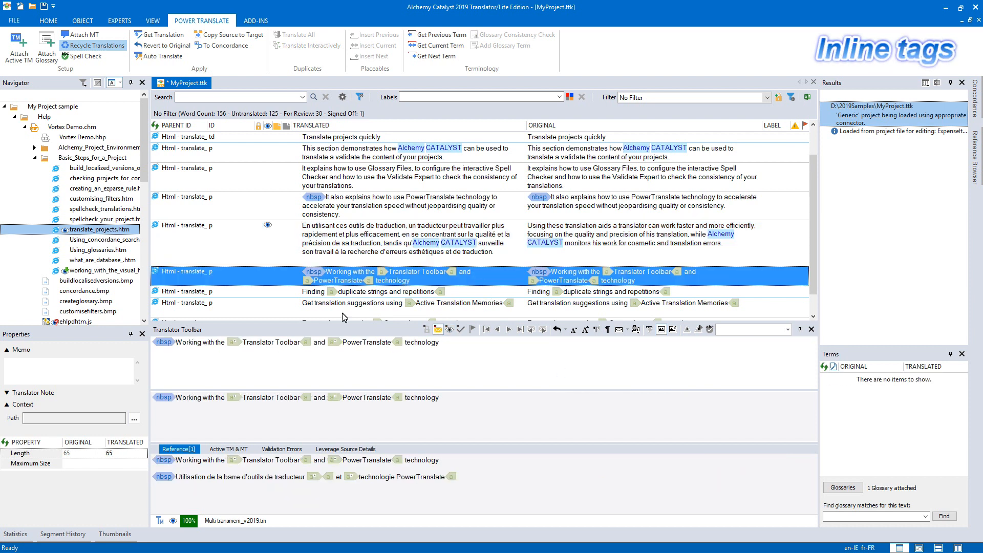
mouse_move(233, 349)
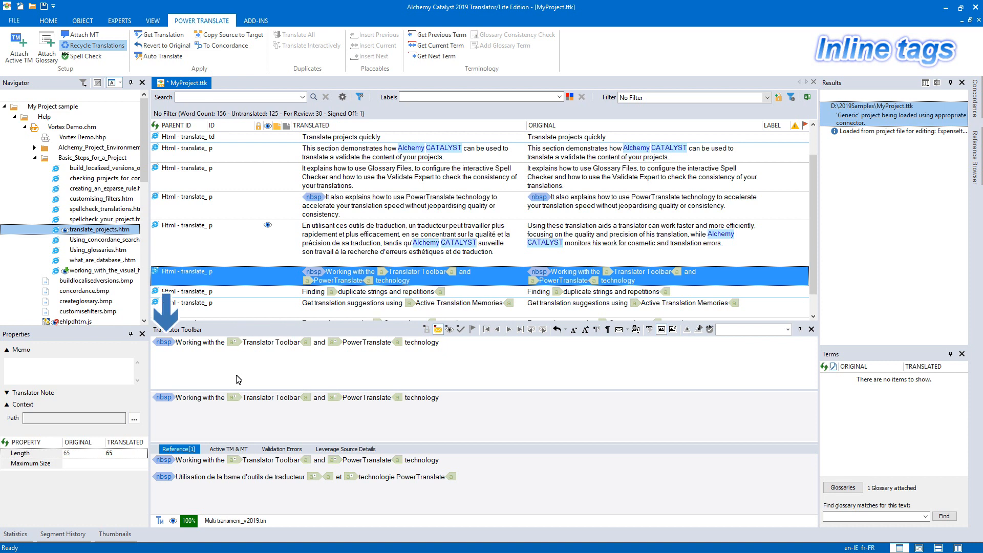
click(163, 35)
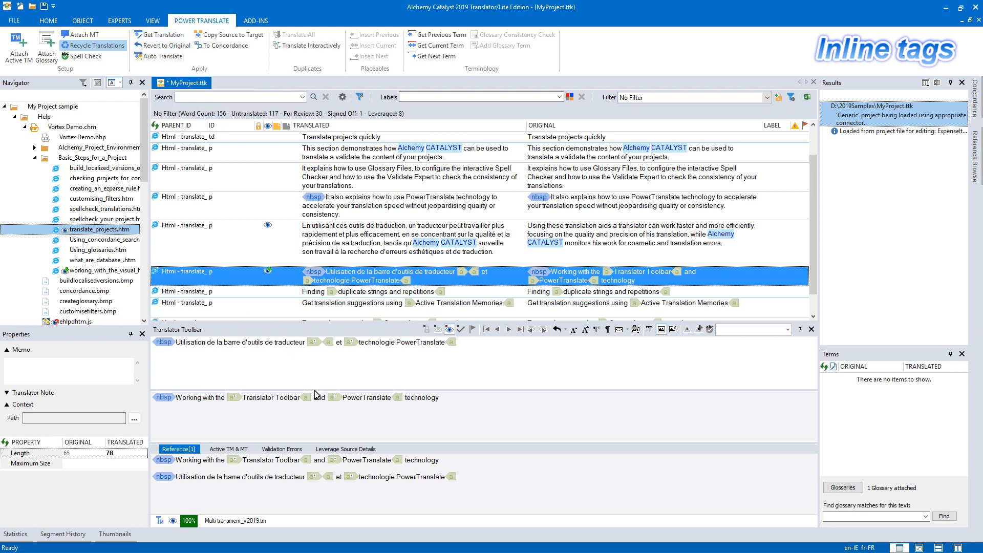
Move the target's opening Translator Toolbar link tag before "barre d'outils" and replace the closing tag after "traducteur" with the source's tag.
click(314, 343)
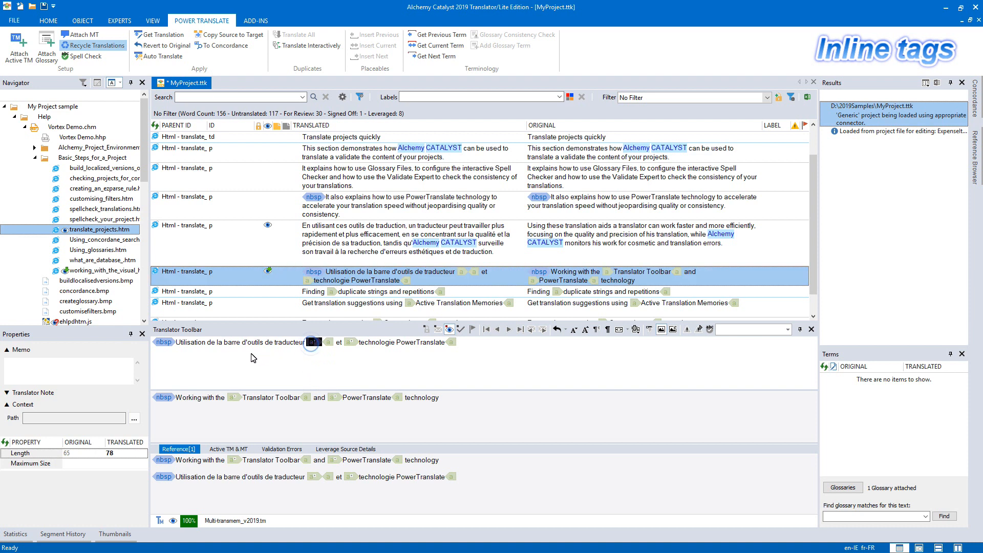
drag(246, 356, 228, 356)
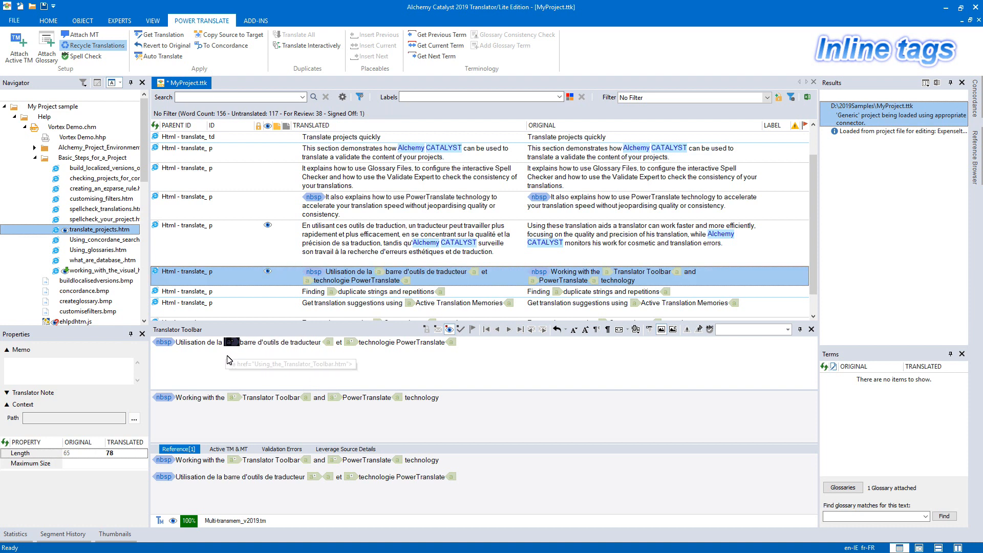
click(327, 348)
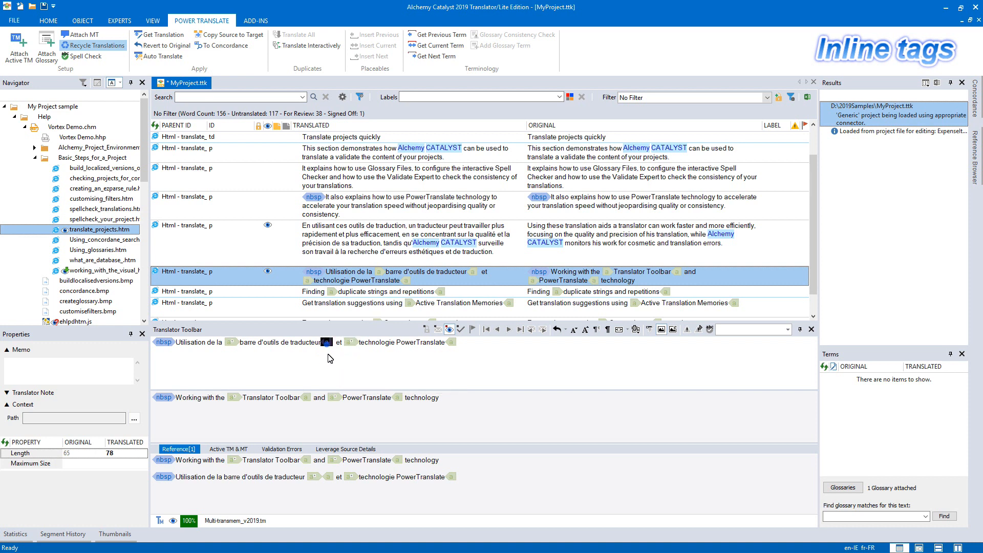
key(Delete)
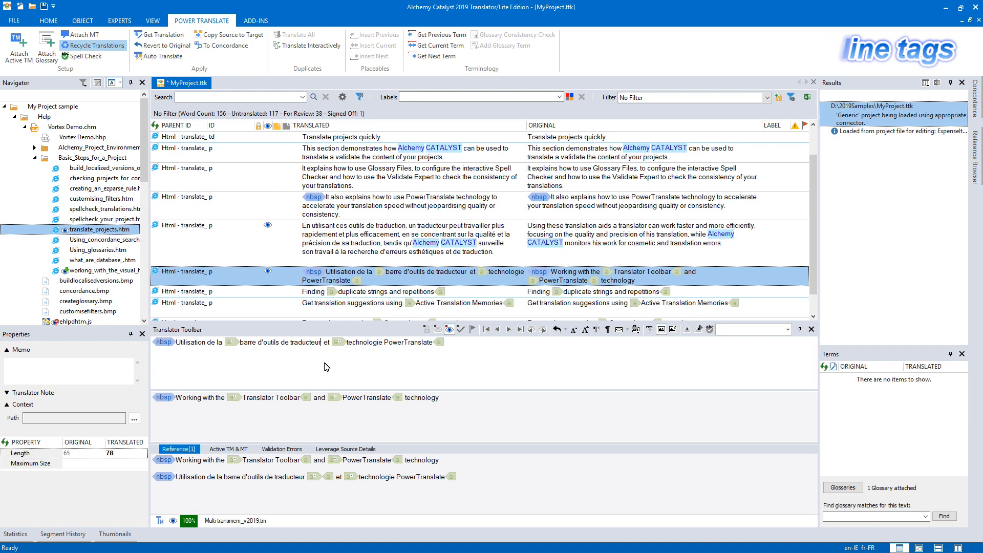
drag(305, 400, 319, 351)
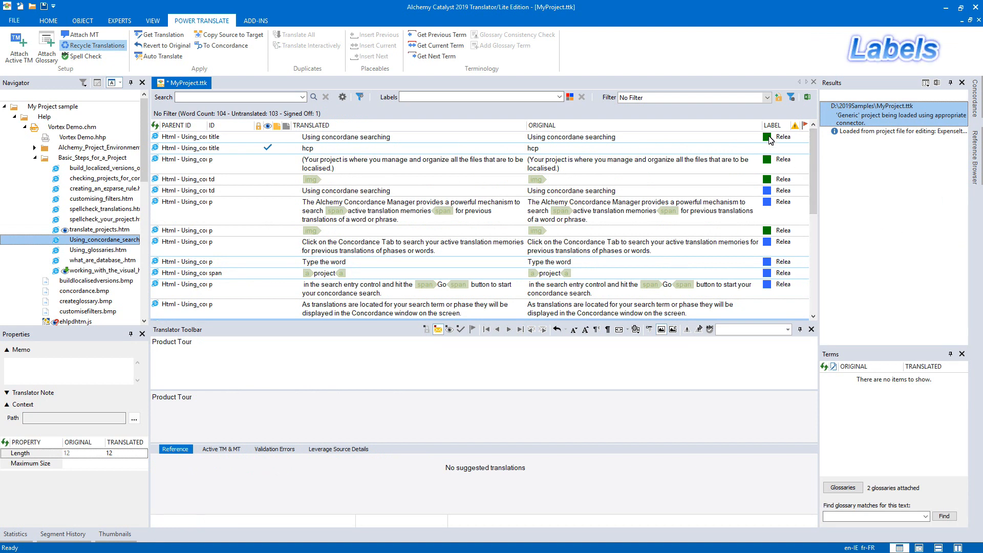
Widen the Label column to read the full label names of the Using_concordane_search segments.
click(687, 138)
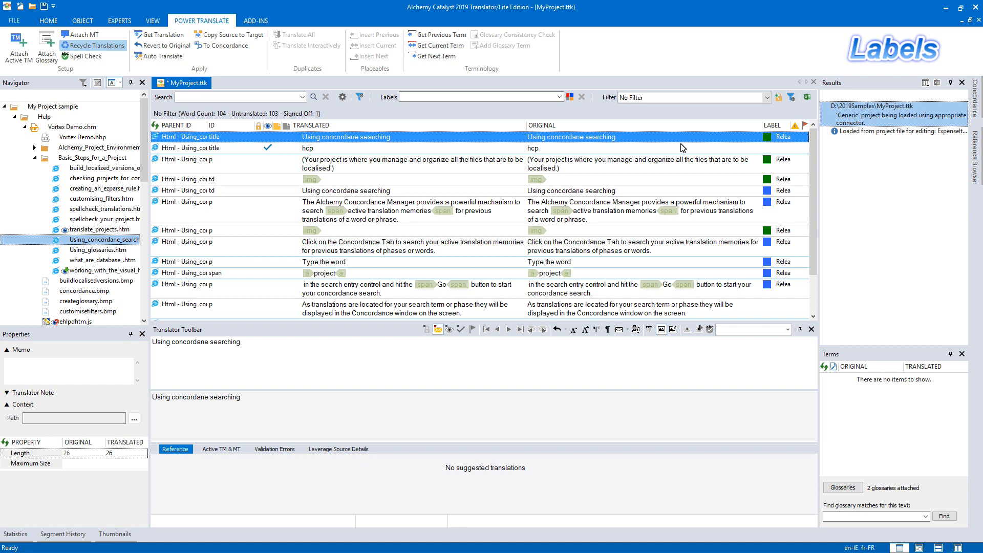
drag(762, 126, 723, 139)
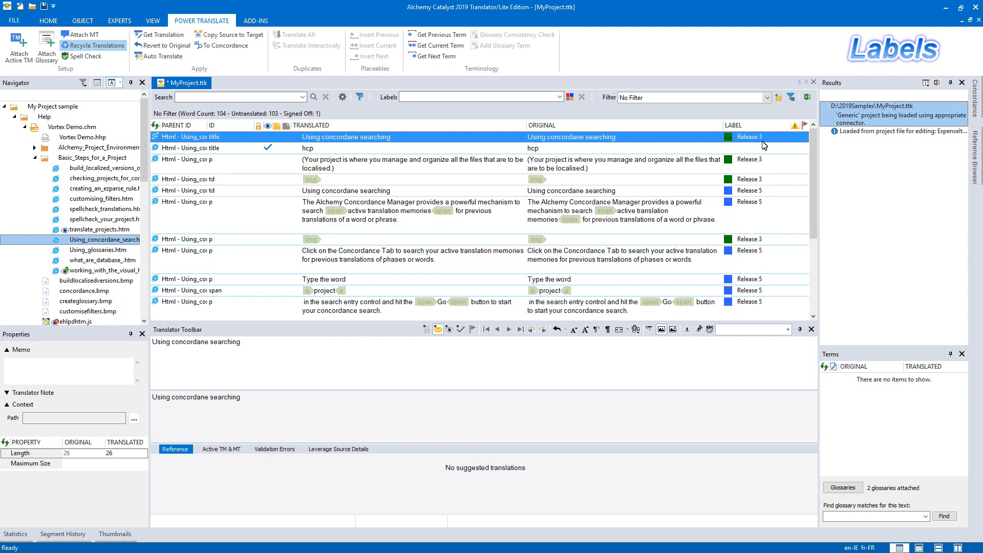
click(773, 128)
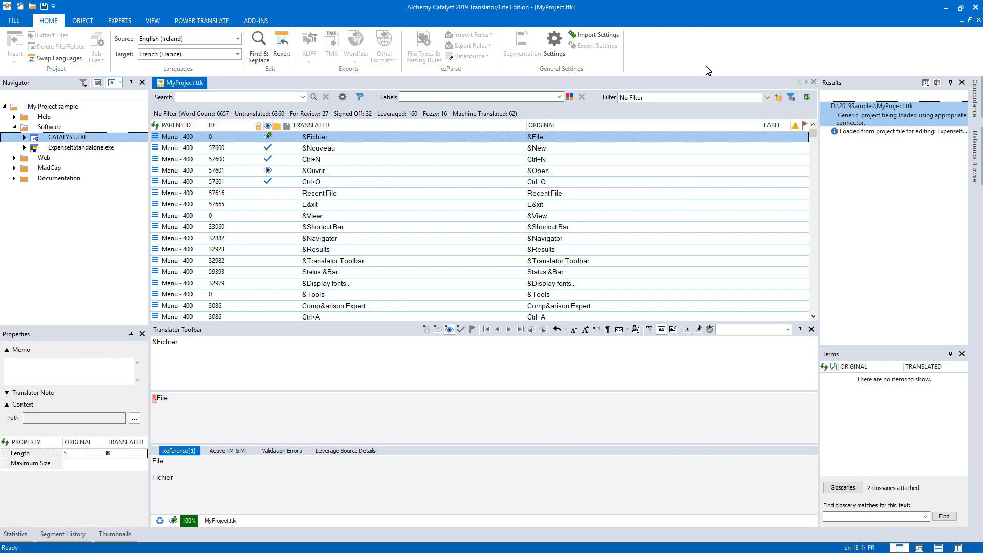
View the CATALYST.EXE segments filtered in turn by Untranslated, For Review and Leveraged.
click(766, 97)
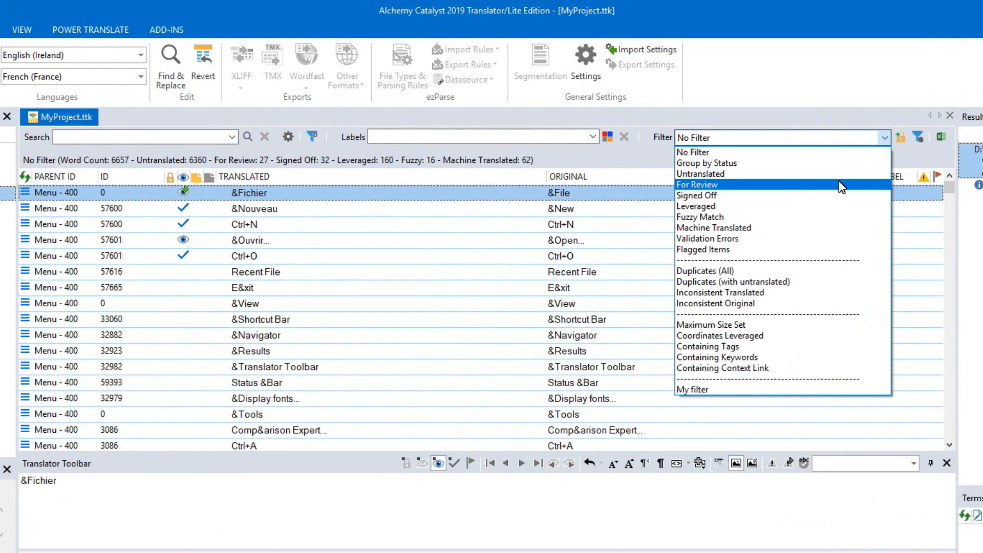
click(837, 175)
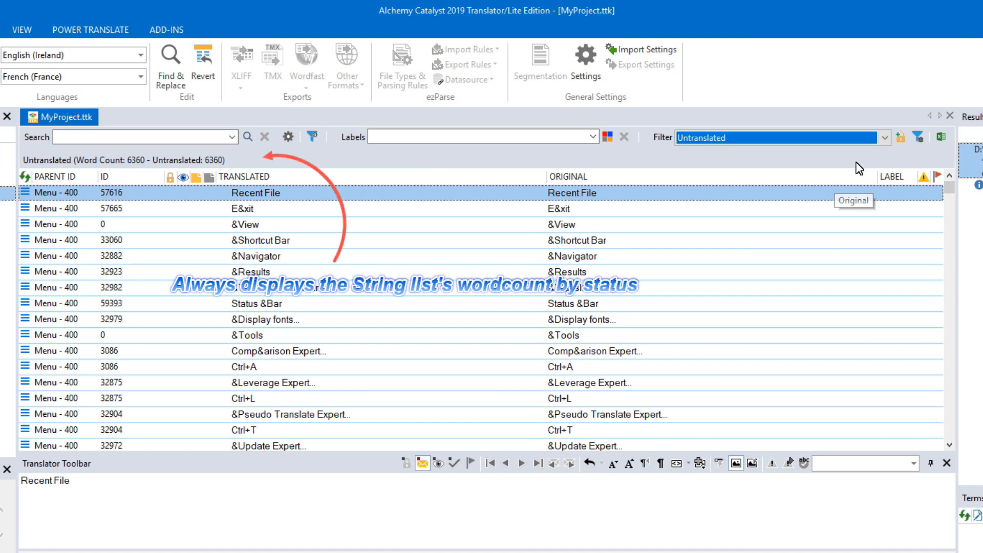
click(885, 137)
click(825, 187)
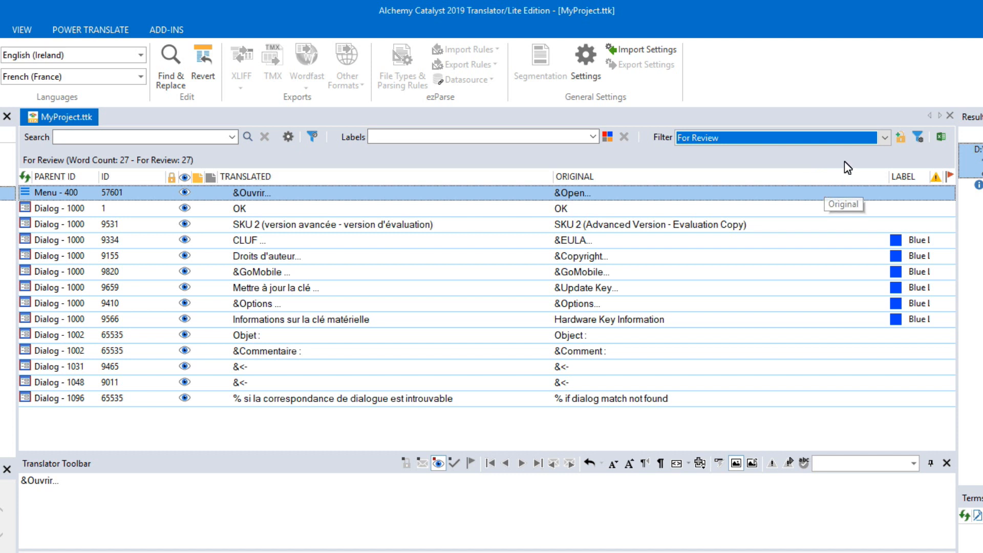
click(885, 138)
click(811, 216)
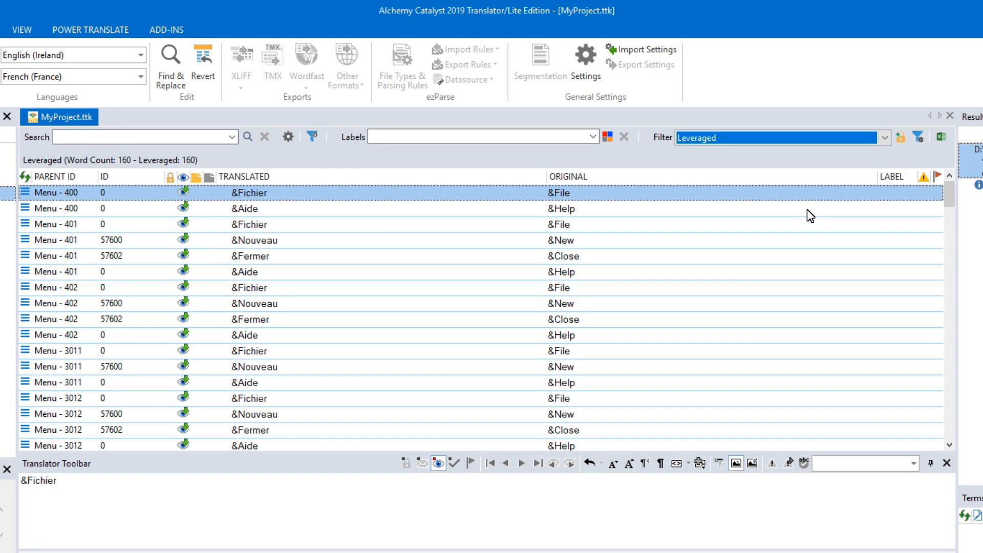
Filter by Duplicates (with untranslated), translate "&About ActiveHost..." as "&A propos d'ActiveHost..." and apply it to all its duplicates.
click(885, 137)
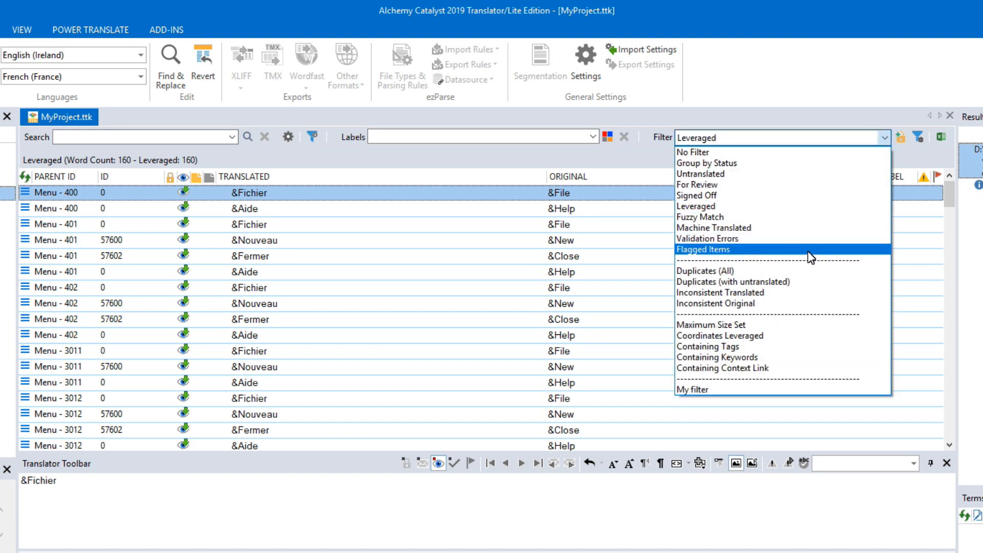
click(801, 283)
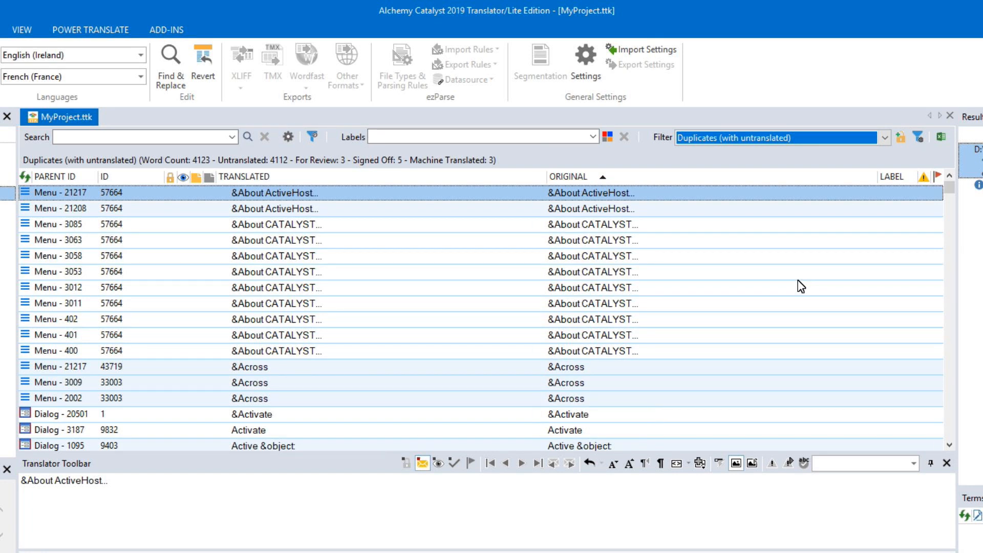
click(31, 482)
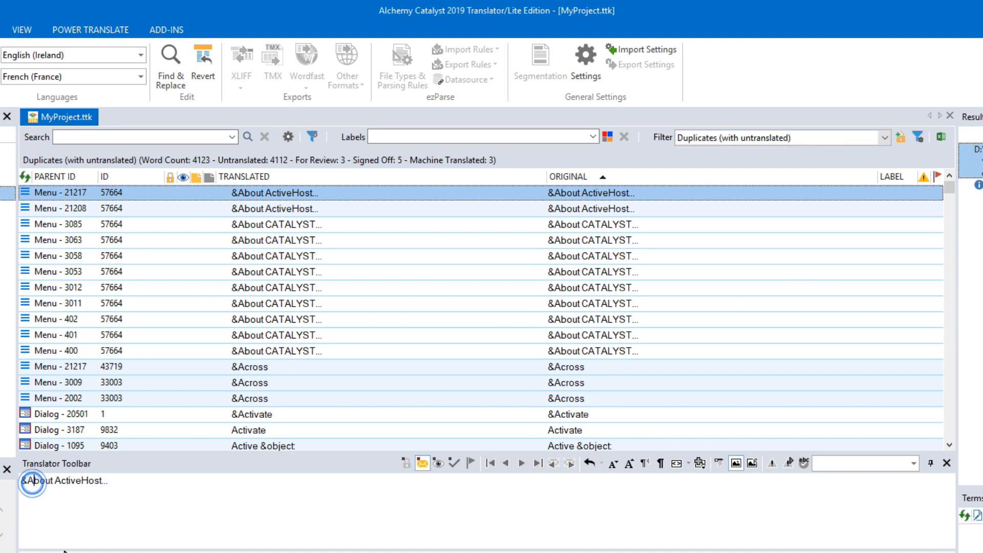
text(propos)
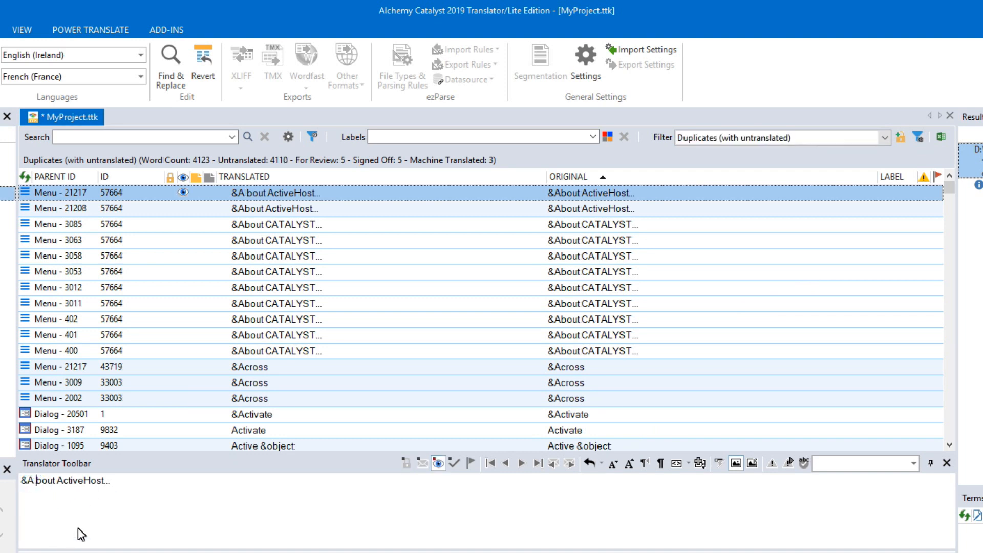
text( d)
key(Delete)
key(Delete)
key(Delete)
key(Delete)
key(Delete)
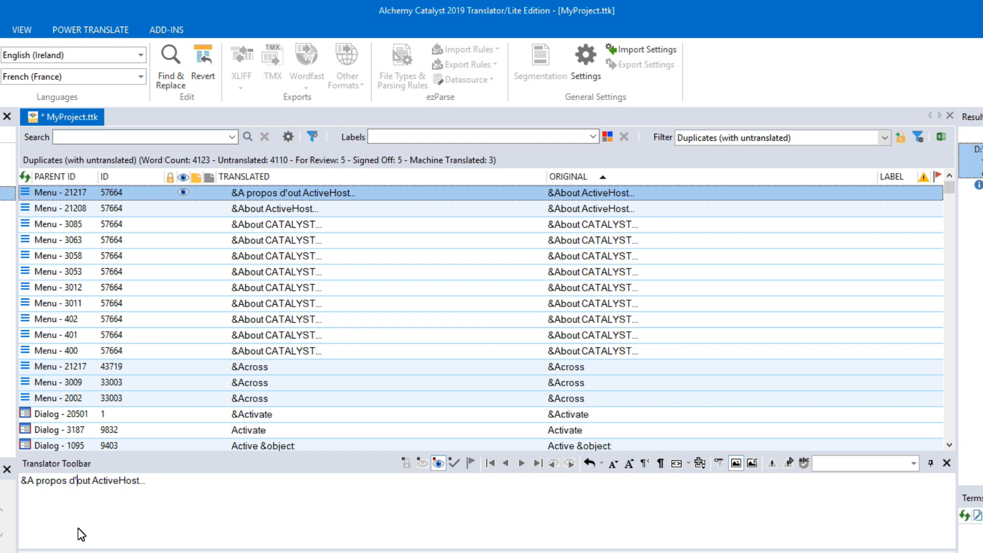
text(')
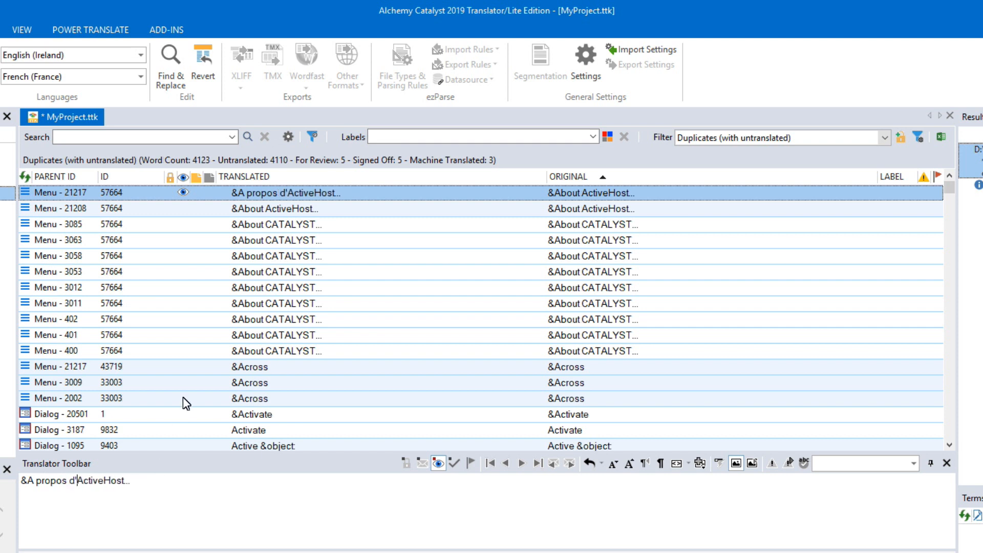
click(98, 30)
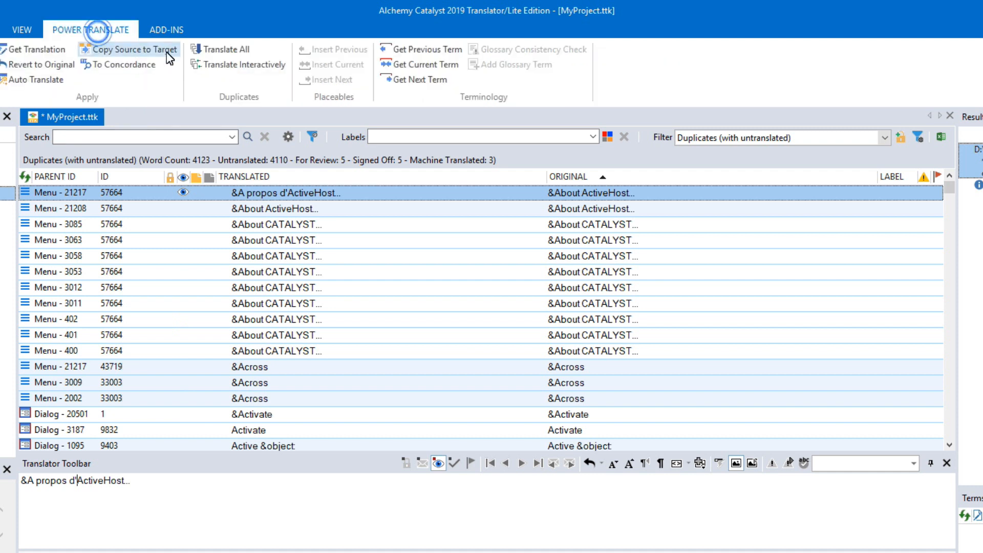
click(215, 49)
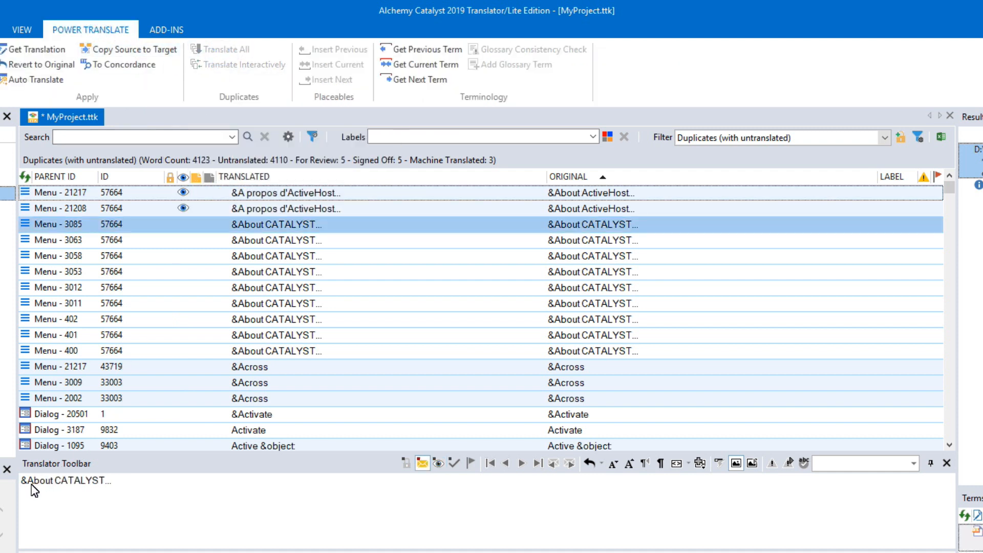
Translate "&About CATALYST..." as "&A propos de CATALYST..." and apply the translation to all its duplicates.
drag(48, 489, 55, 487)
text(prop)
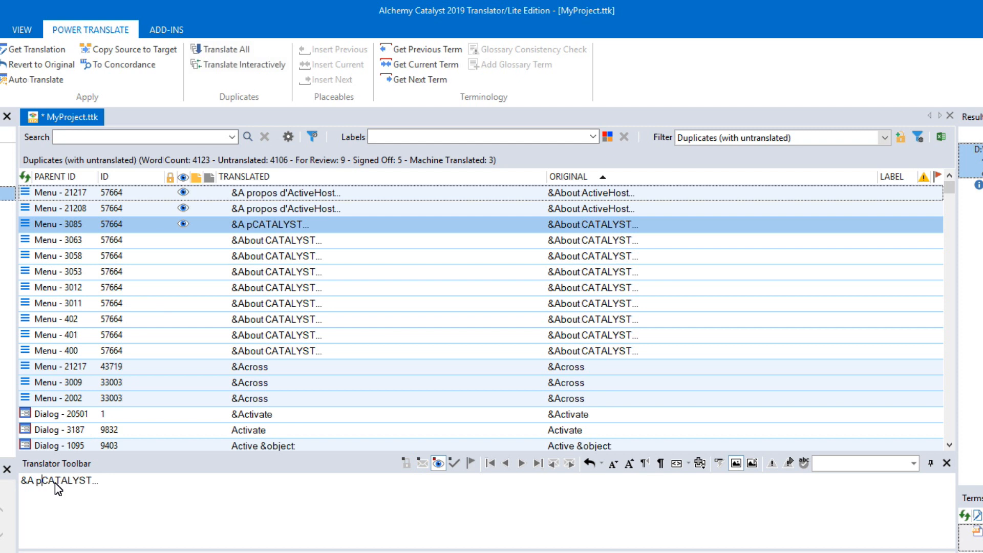
text(os )
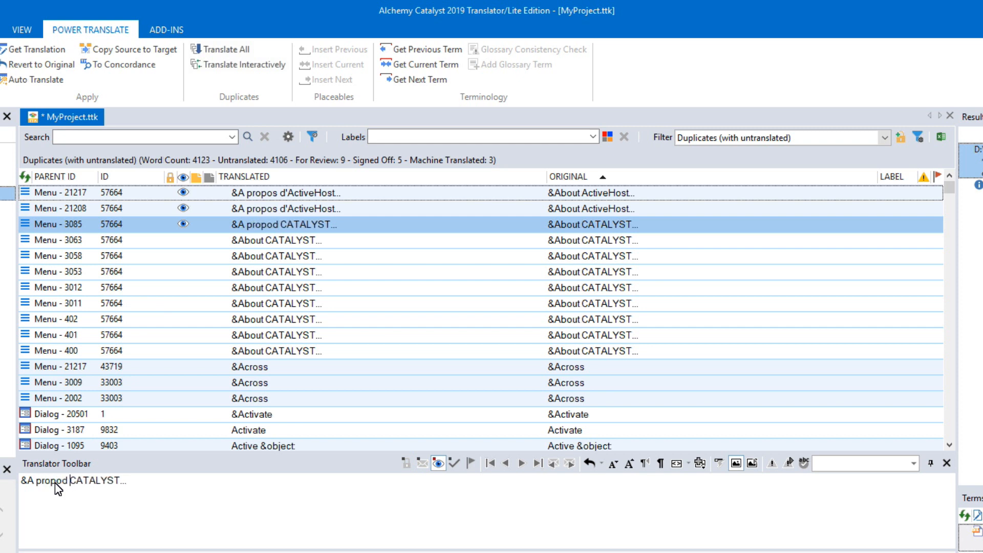
text(de)
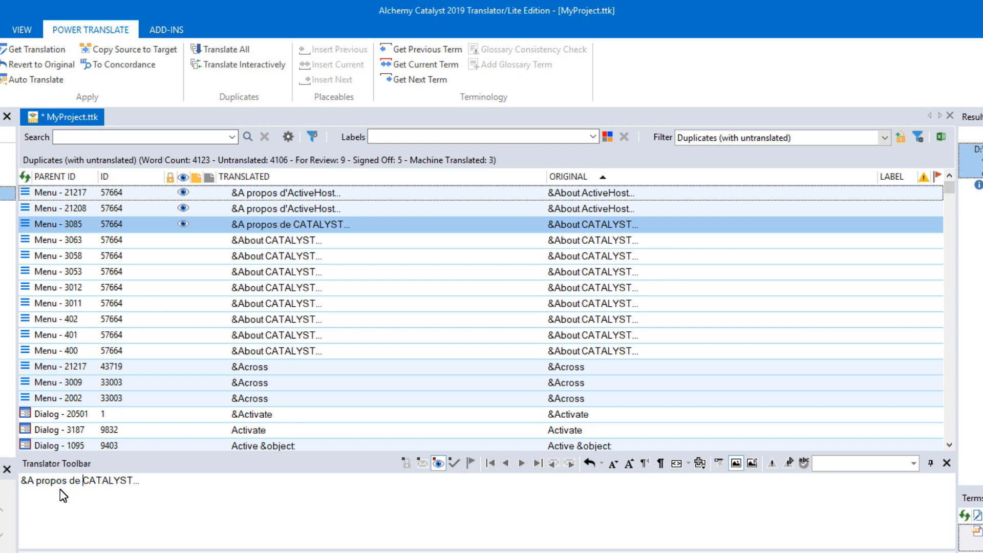
click(238, 52)
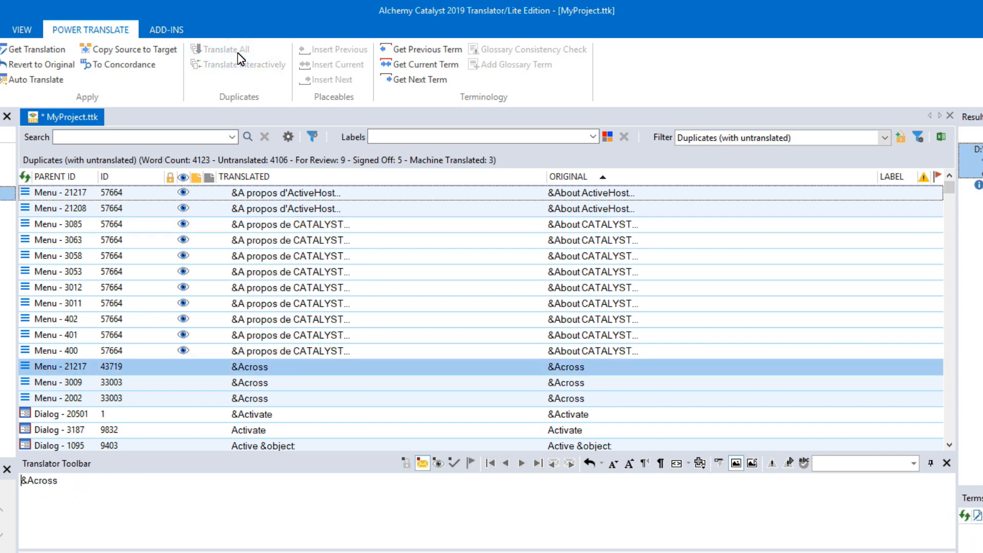
Group the segments by status and collapse the Untranslated, For Review and Leveraged groups.
click(885, 137)
click(789, 162)
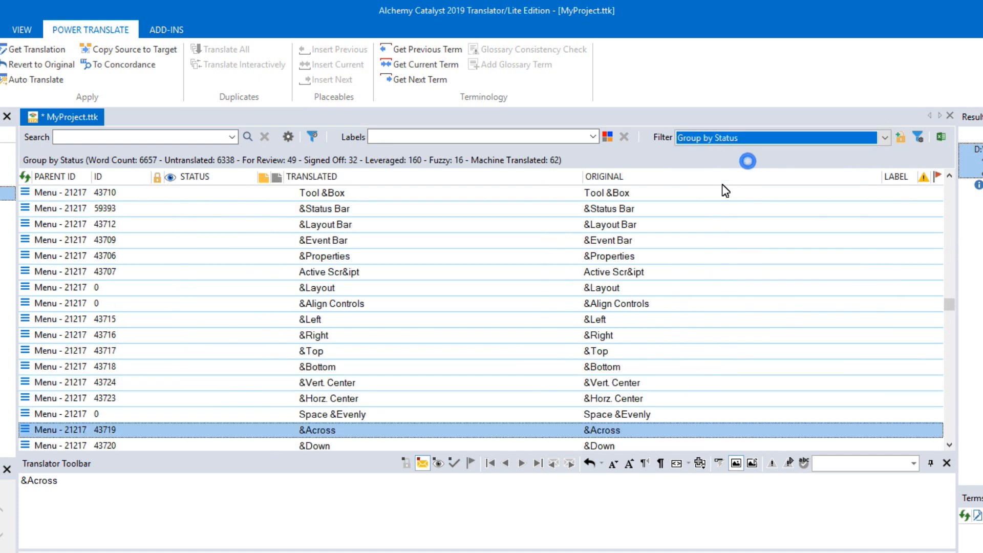
drag(951, 309, 951, 187)
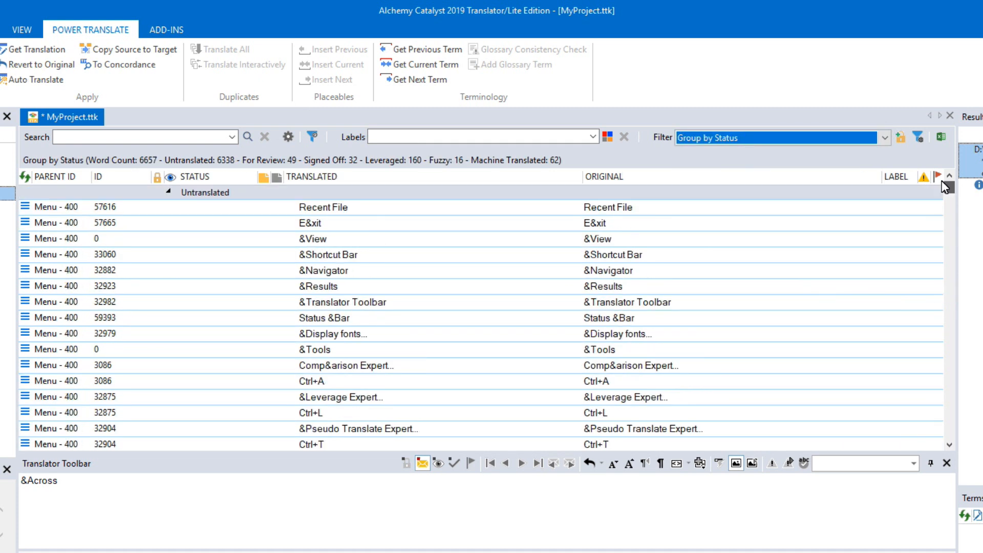
click(171, 194)
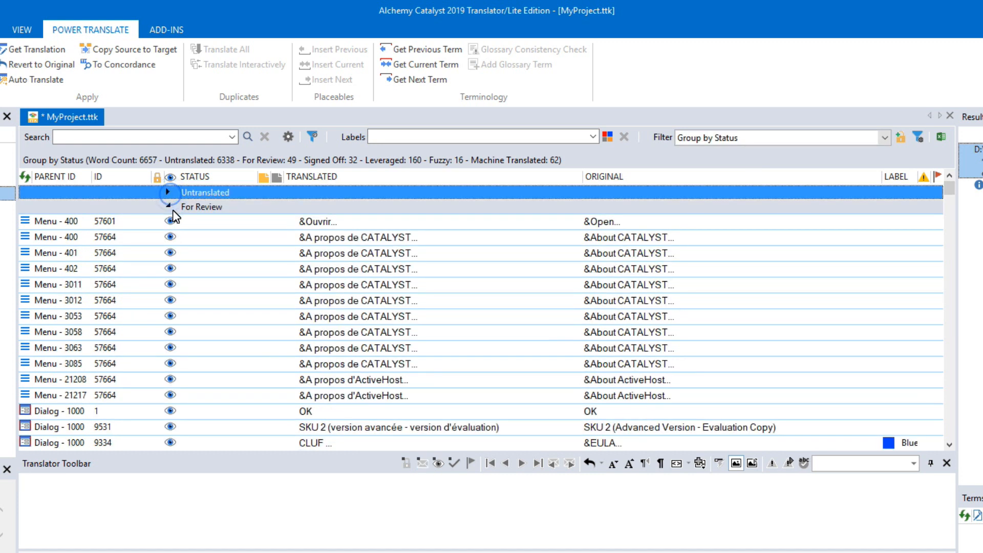
click(169, 206)
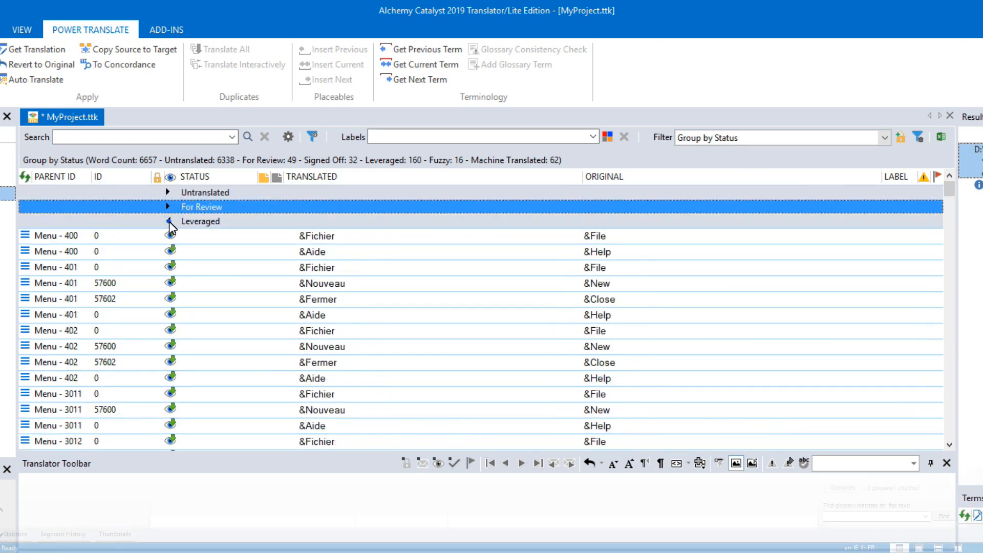
click(169, 223)
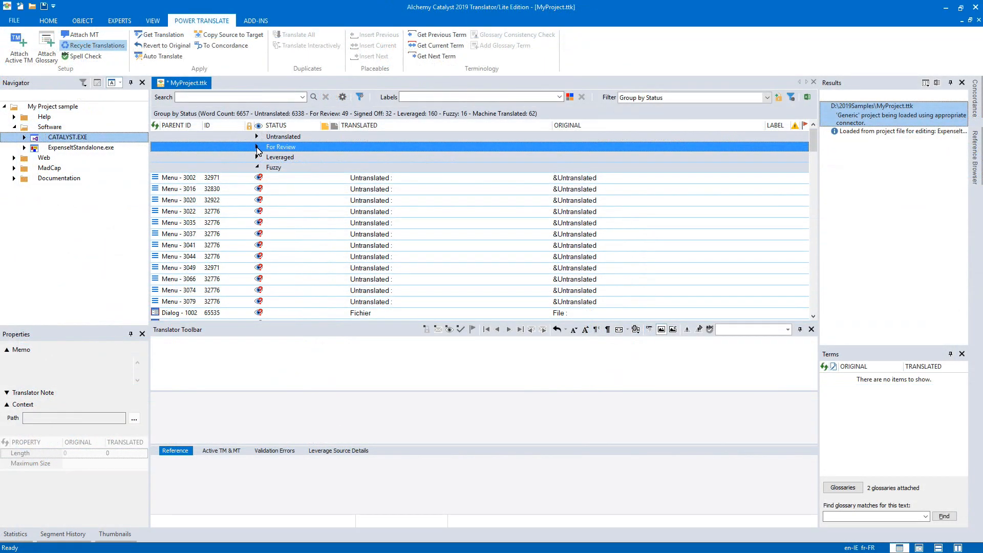
Create a custom filter named "Leveraged and For review" that shows For Review and Leveraged segments, and apply it.
click(792, 99)
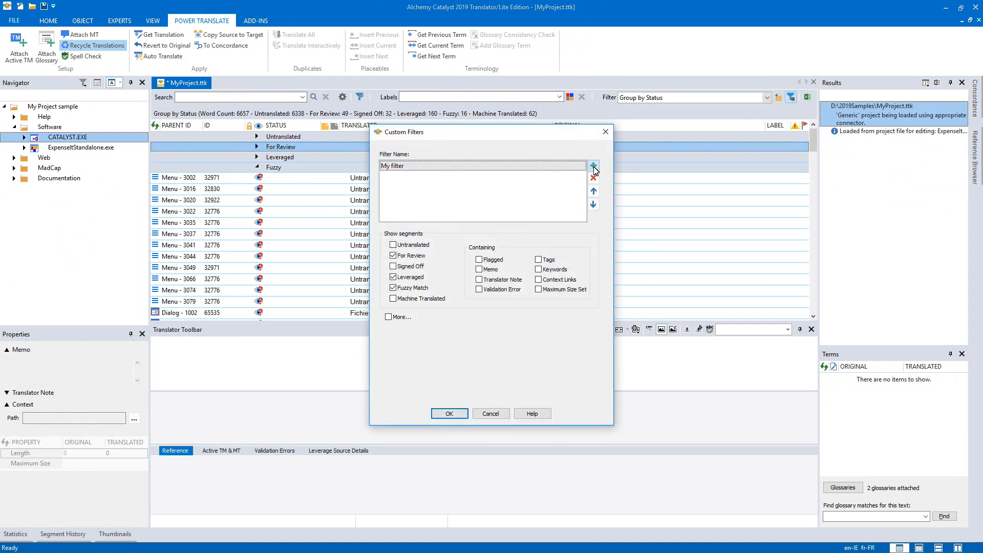
click(594, 171)
click(491, 178)
key(ctrl+a)
text(Leveraged and For review)
click(393, 255)
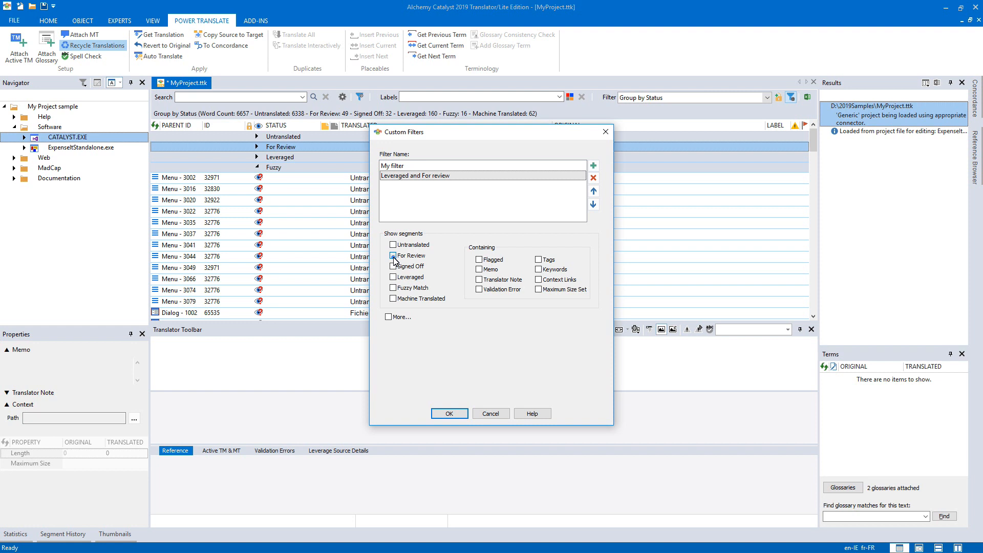
click(451, 414)
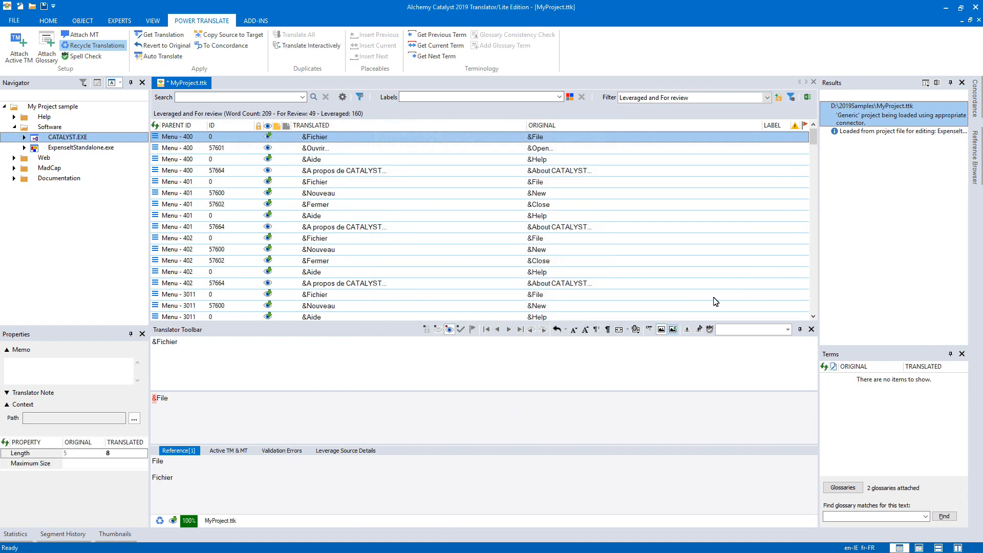
click(767, 98)
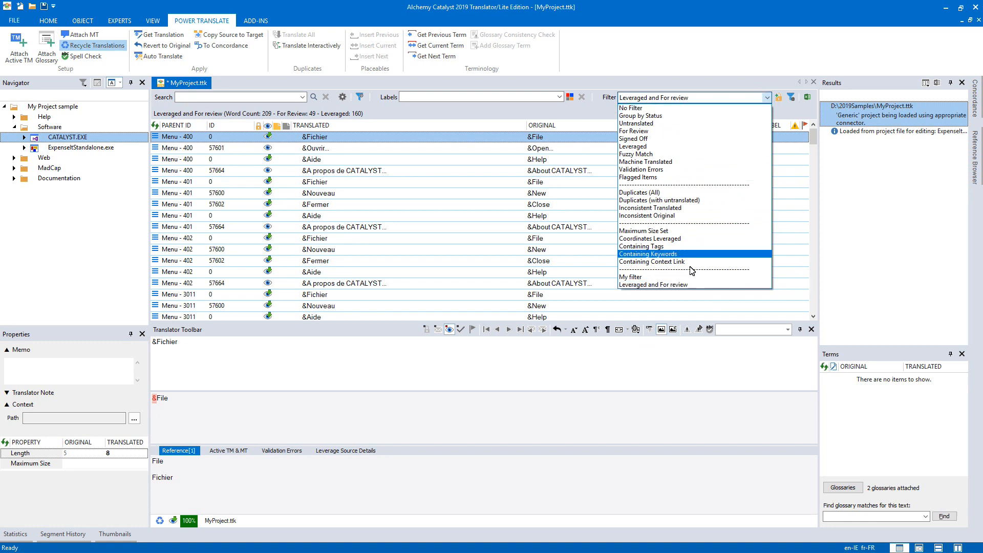
click(681, 284)
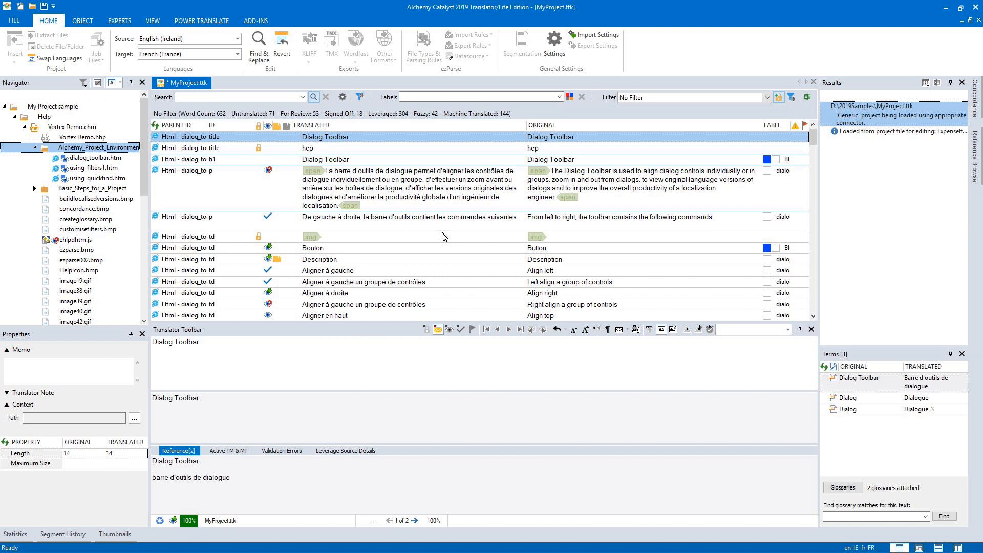
Search the segments of the Alchemy_Project_Environment folder for "Dialog" with QuickFind.
click(254, 102)
text(Dialog)
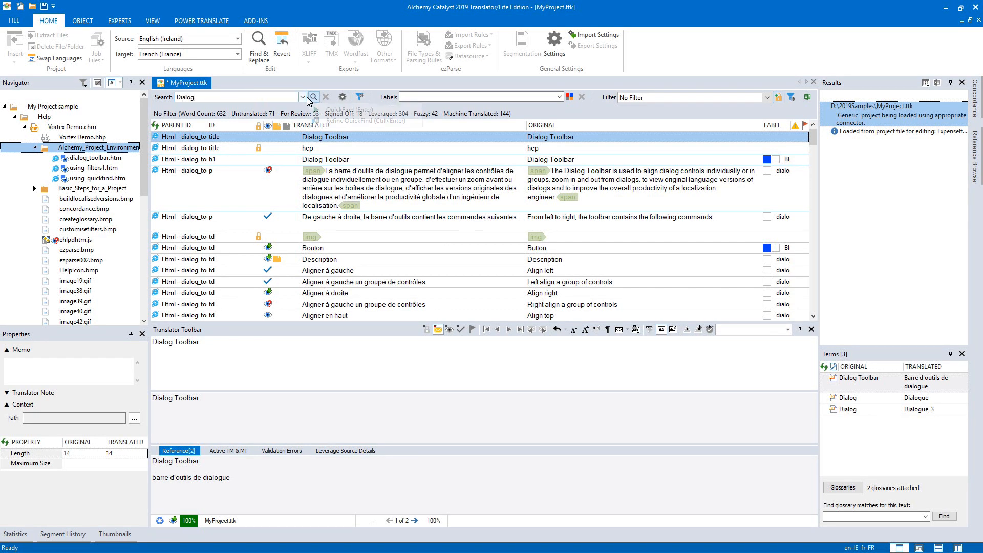
click(314, 97)
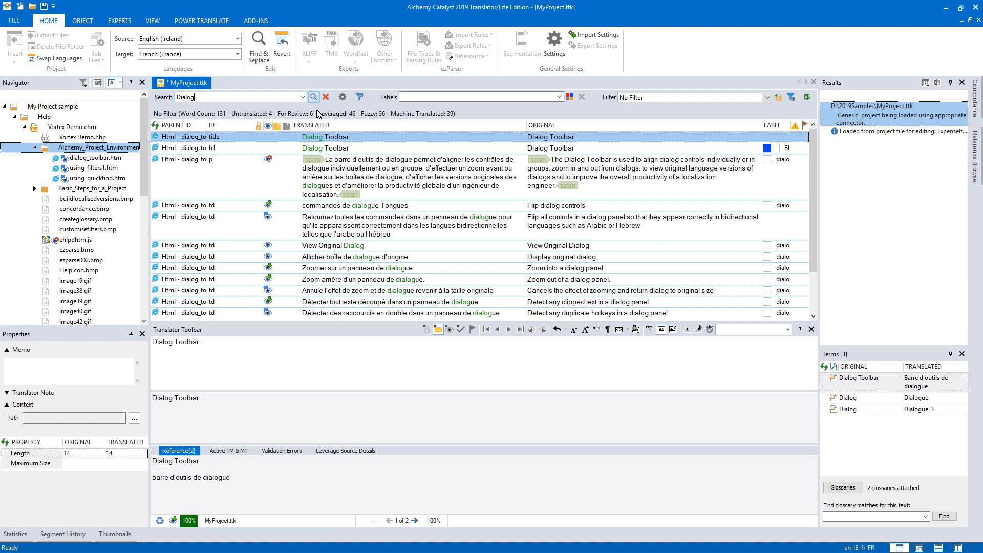
Refine the "Dialog" search results with the term "zoom" using Refine QuickFind, and clear the search.
click(343, 97)
drag(239, 97, 165, 99)
text(zoom)
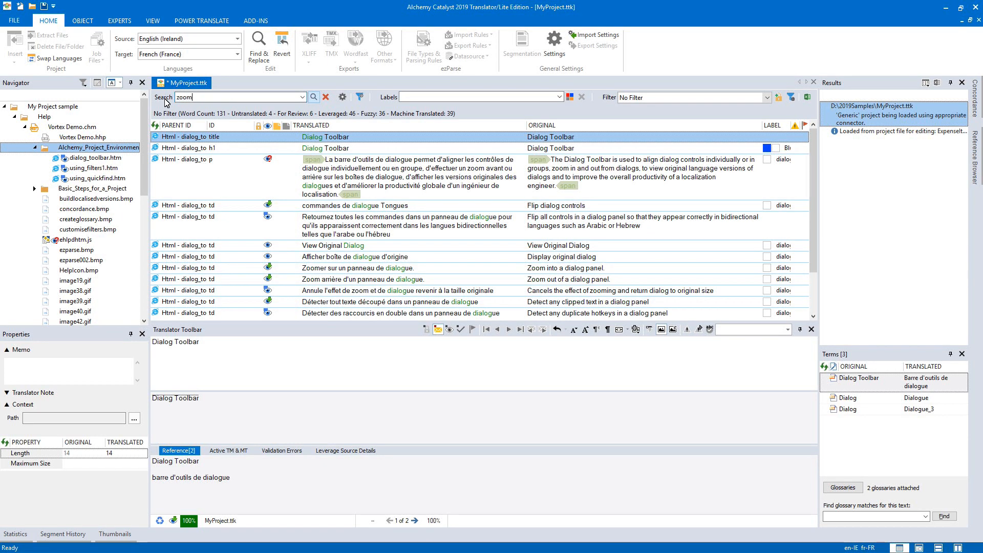
click(314, 98)
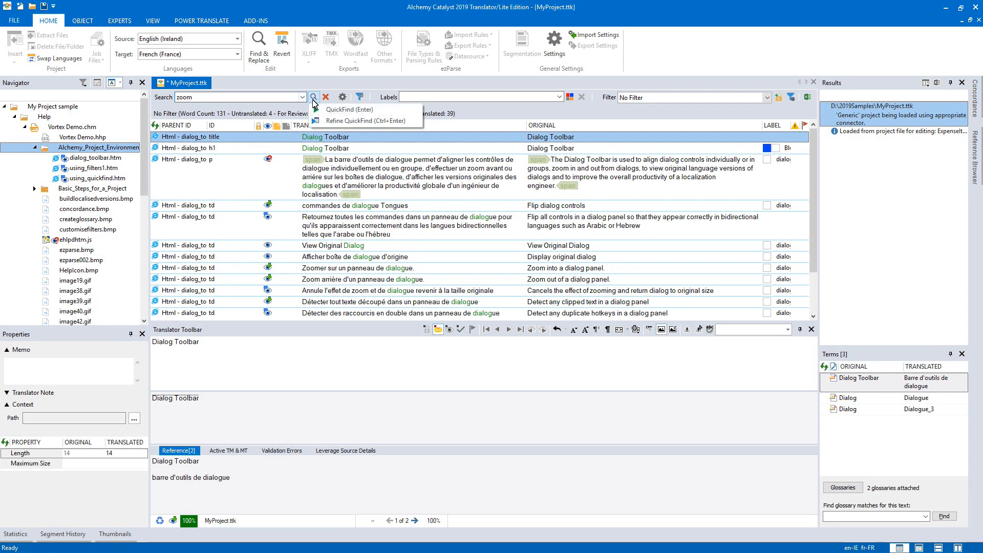
click(332, 120)
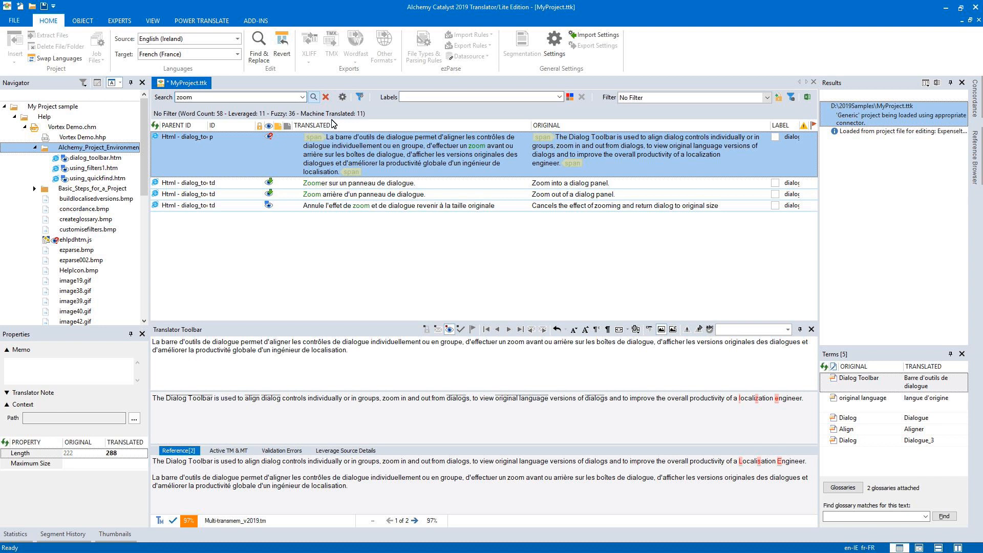
click(326, 98)
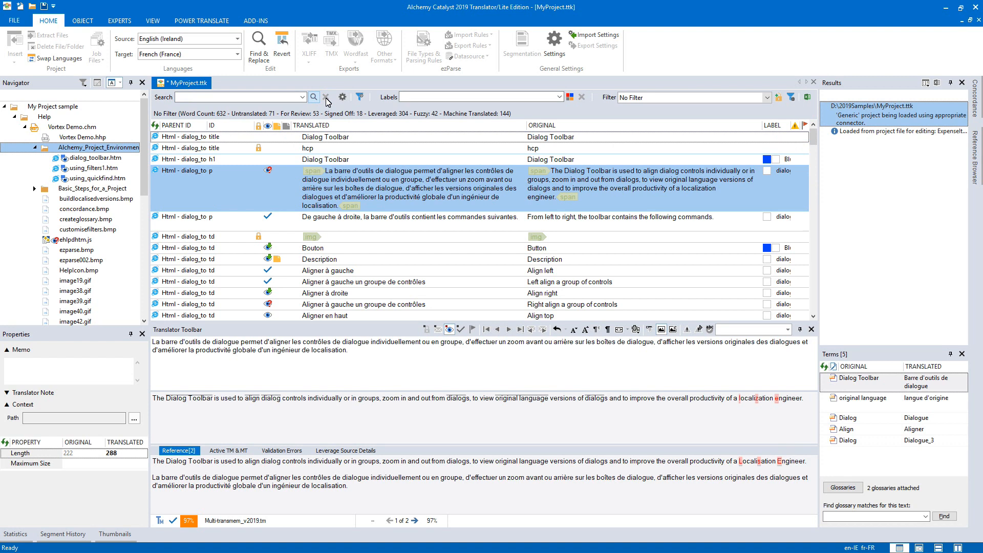
click(570, 97)
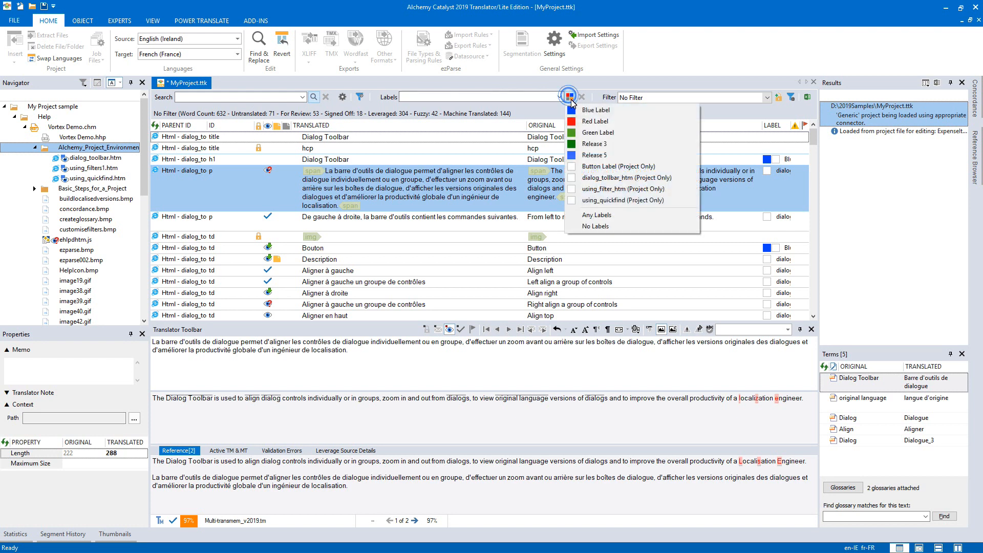
click(586, 133)
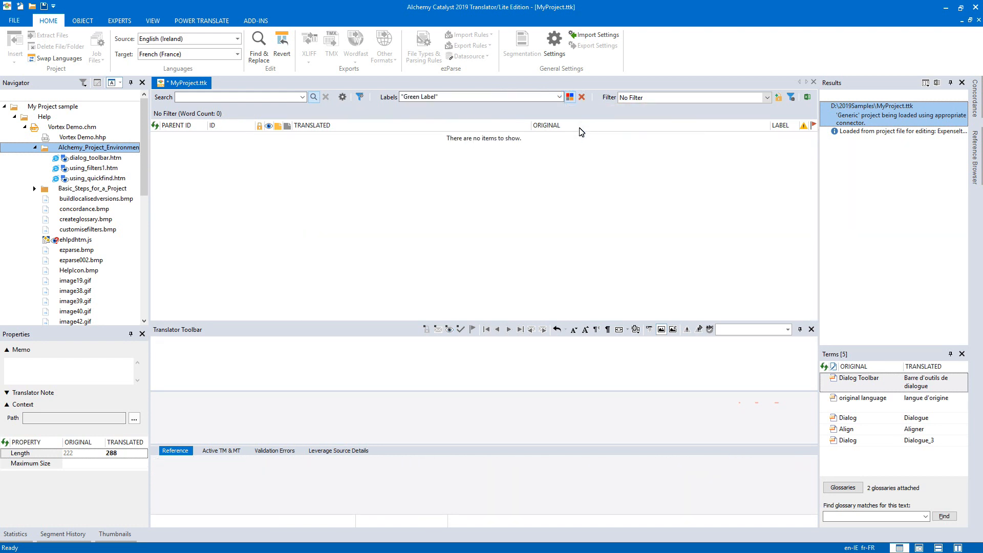
click(570, 97)
click(585, 133)
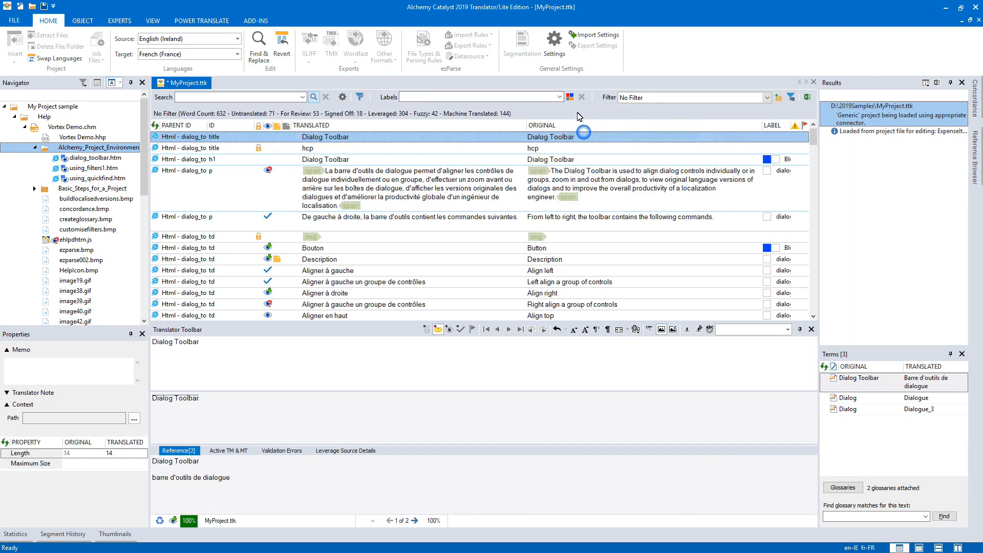
Filter the segments by Blue Label combined with the dialog_tollbar_htm label, and clear the label filter.
click(571, 98)
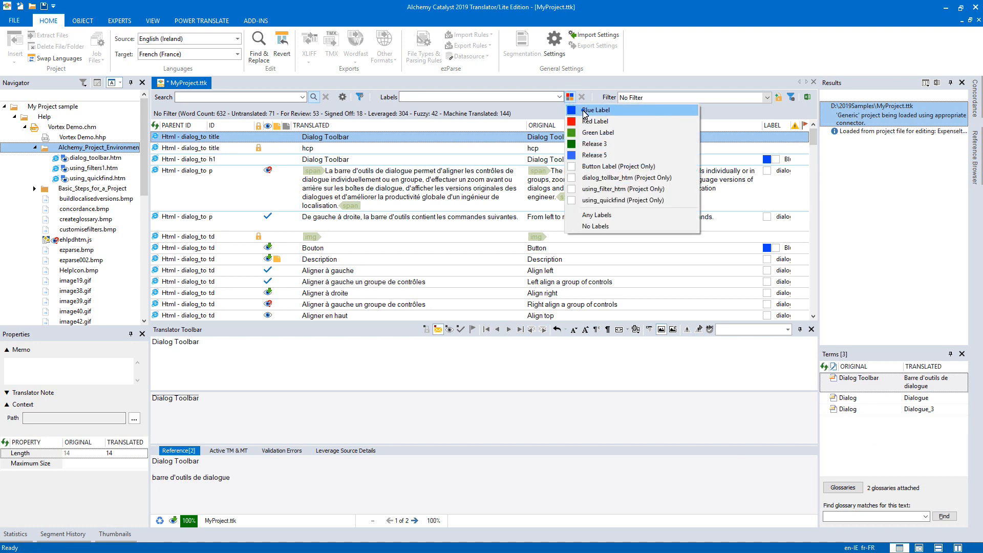
click(585, 111)
click(570, 97)
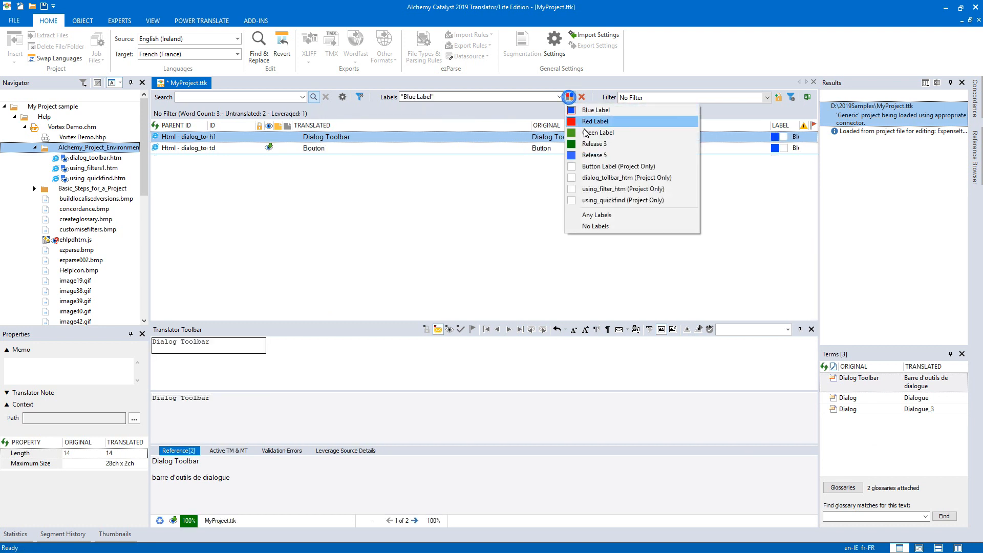
click(609, 177)
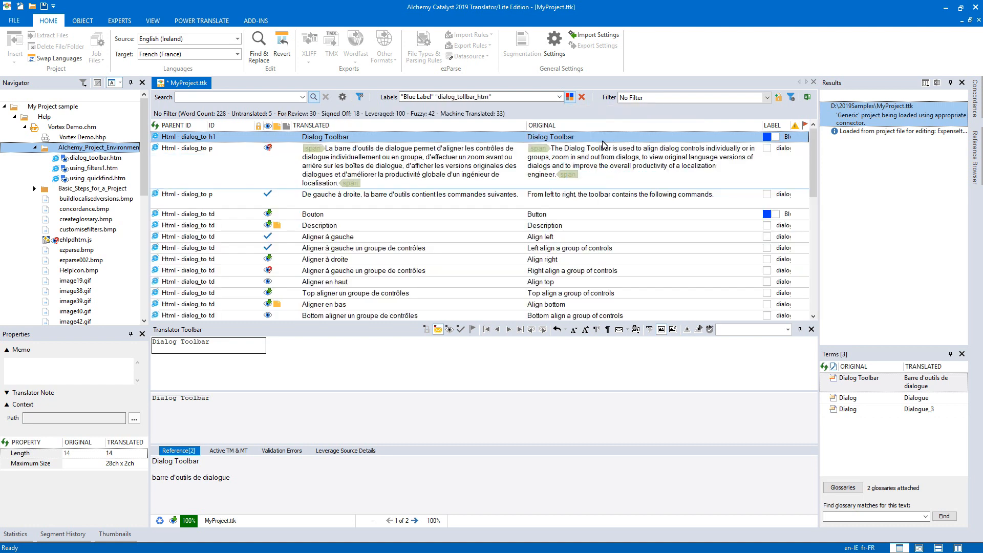
click(582, 98)
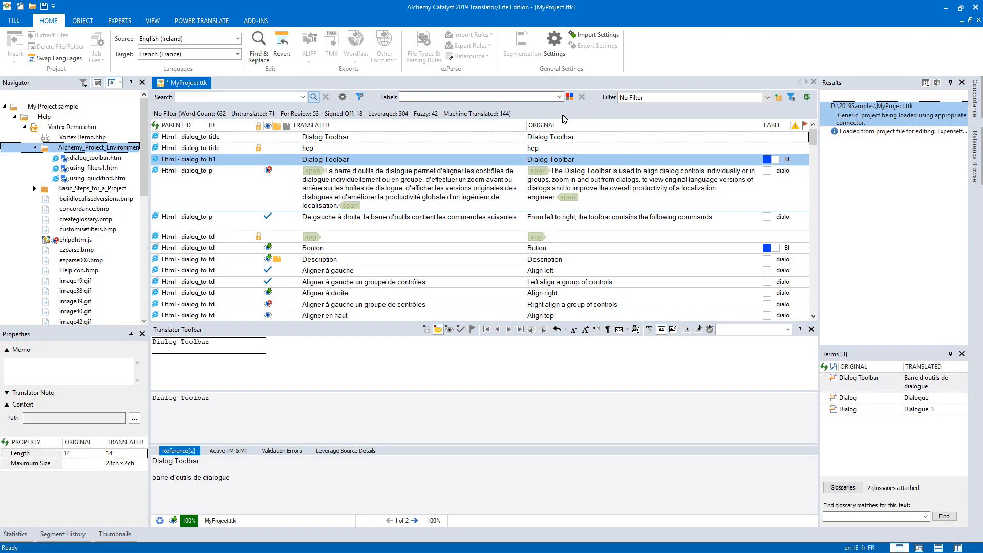
View the histories of previously used label filters and search terms.
click(559, 97)
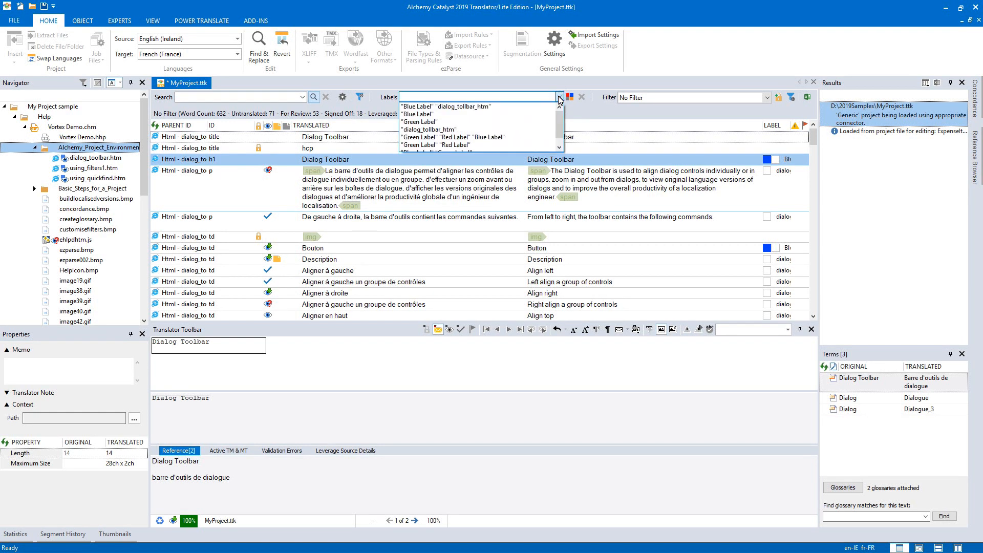
click(560, 97)
click(303, 98)
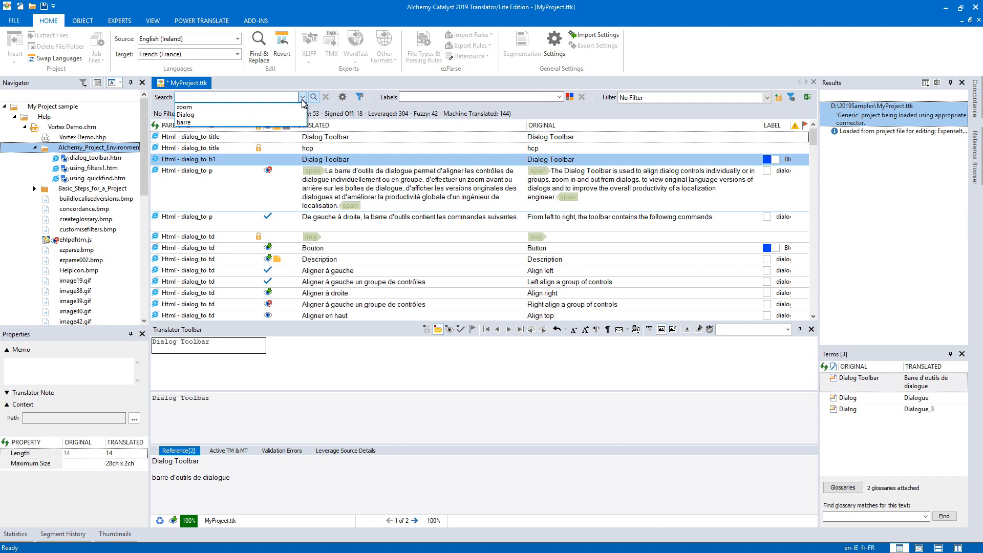
click(303, 101)
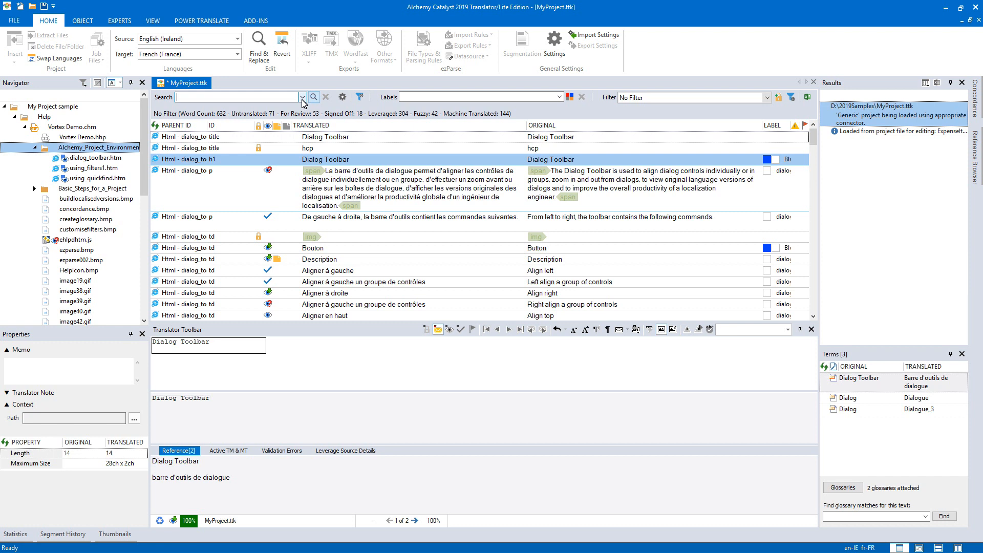
View the segments under the lock filter options Include Locks, Locks Only and Exclude Locks in turn.
click(779, 100)
click(785, 110)
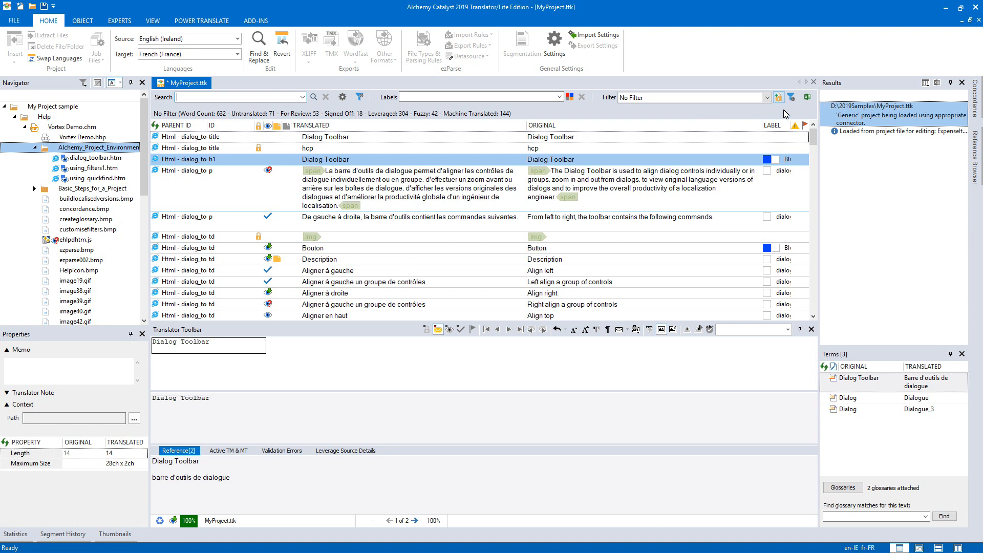
click(779, 99)
click(792, 123)
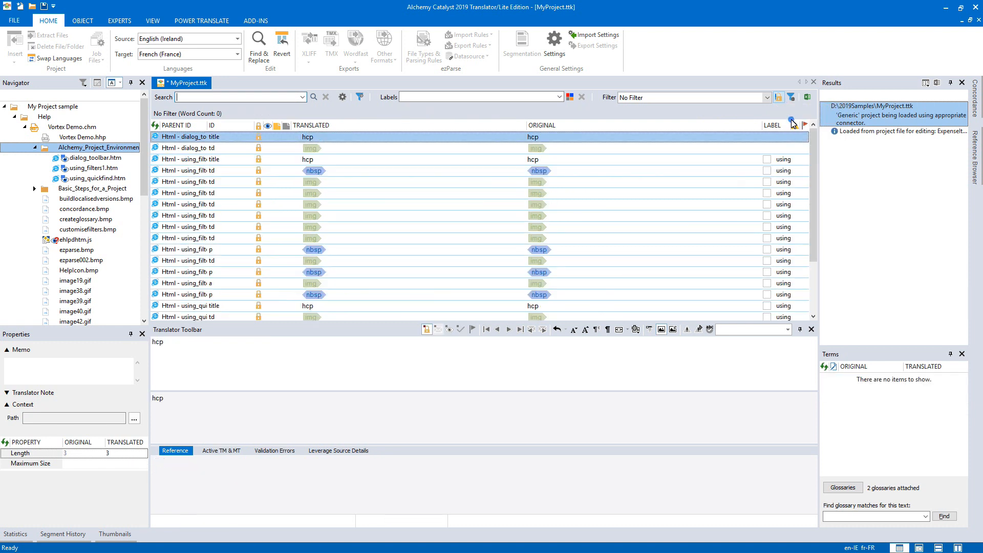
click(780, 100)
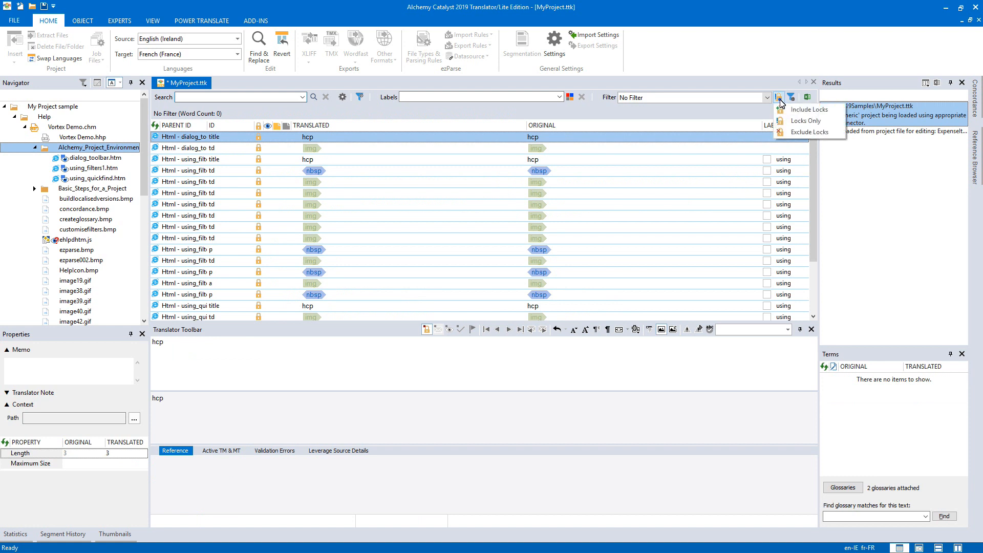
click(782, 130)
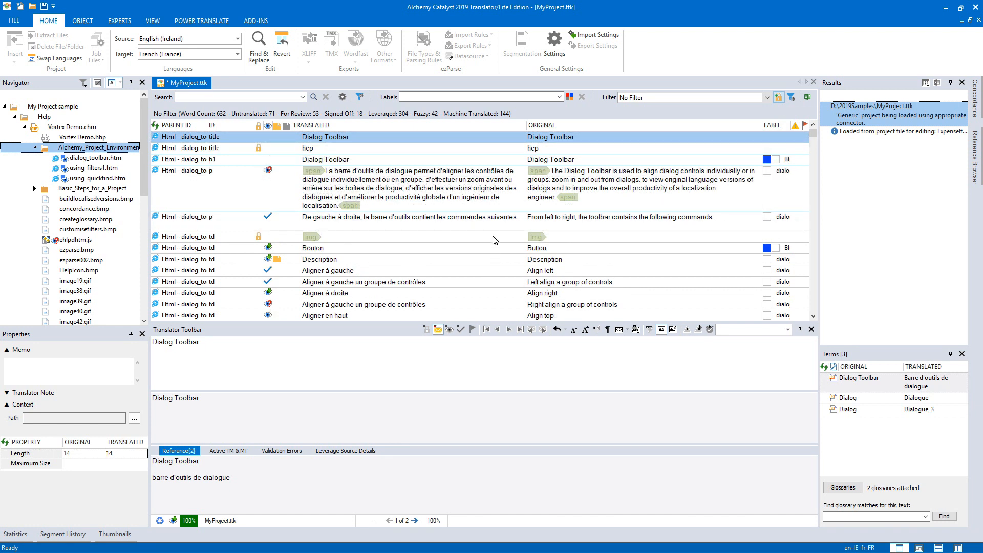
Narrow the Translated and Original columns so that the Label column gets more width.
drag(527, 128, 496, 127)
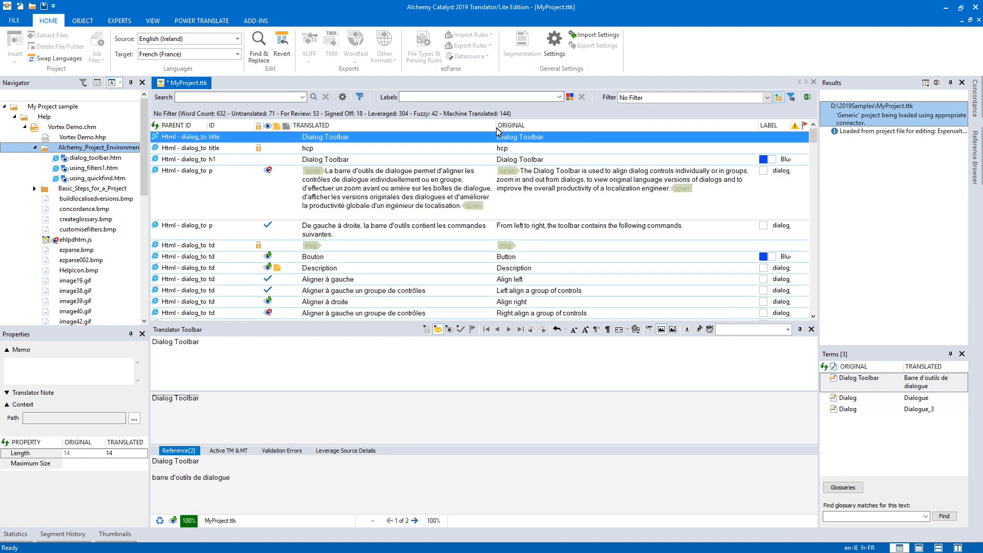
drag(760, 131, 717, 129)
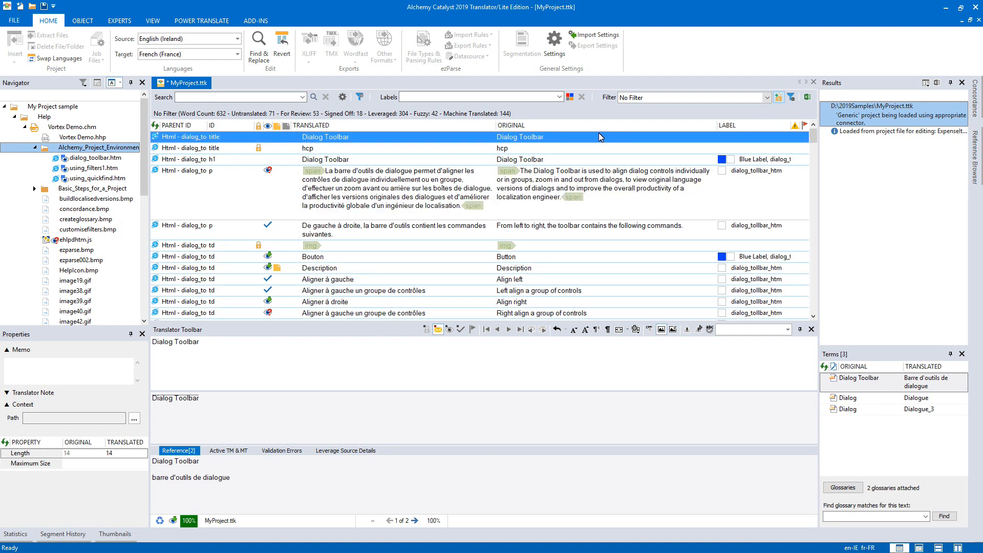
Sort the segments by original text, and by translated text in descending order with case-sensitive sorting enabled.
click(583, 128)
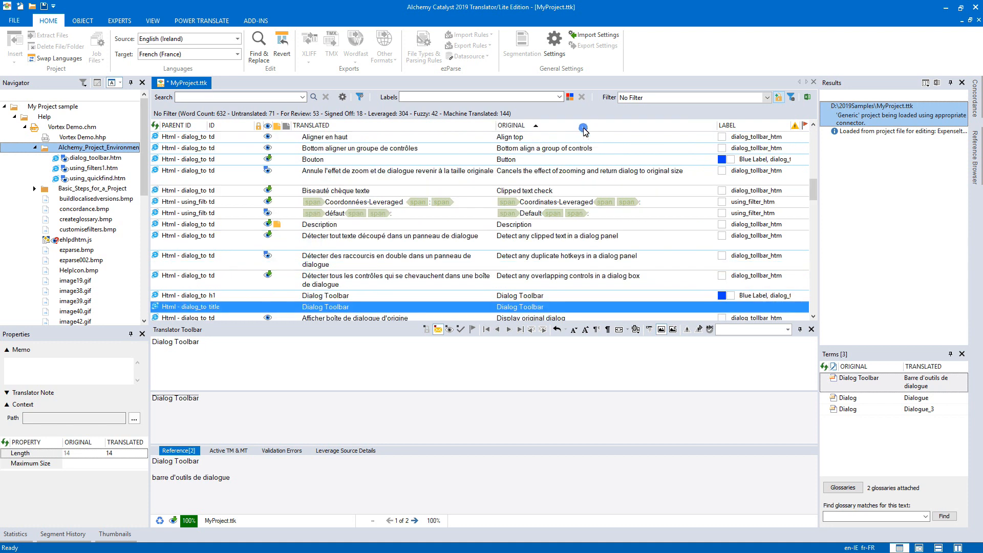
click(471, 129)
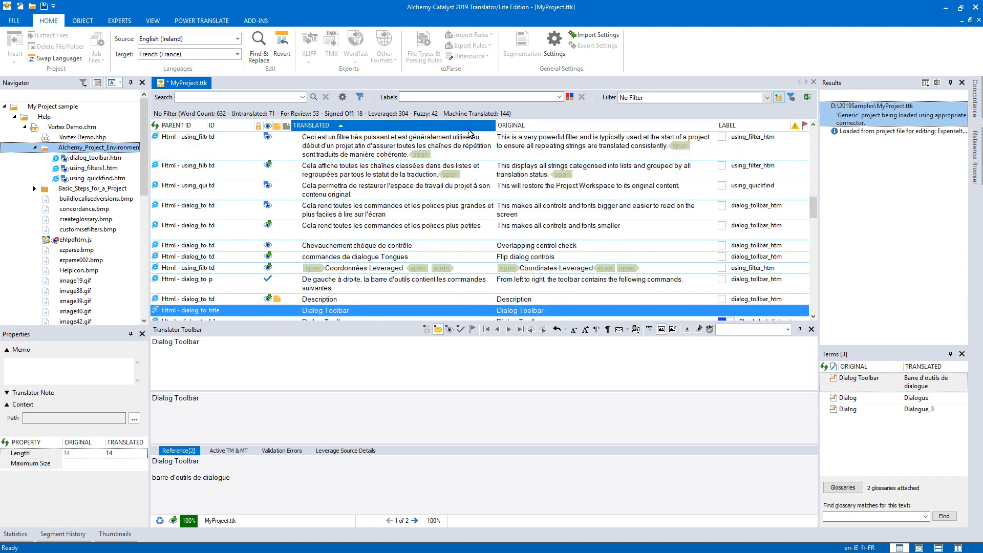
click(469, 129)
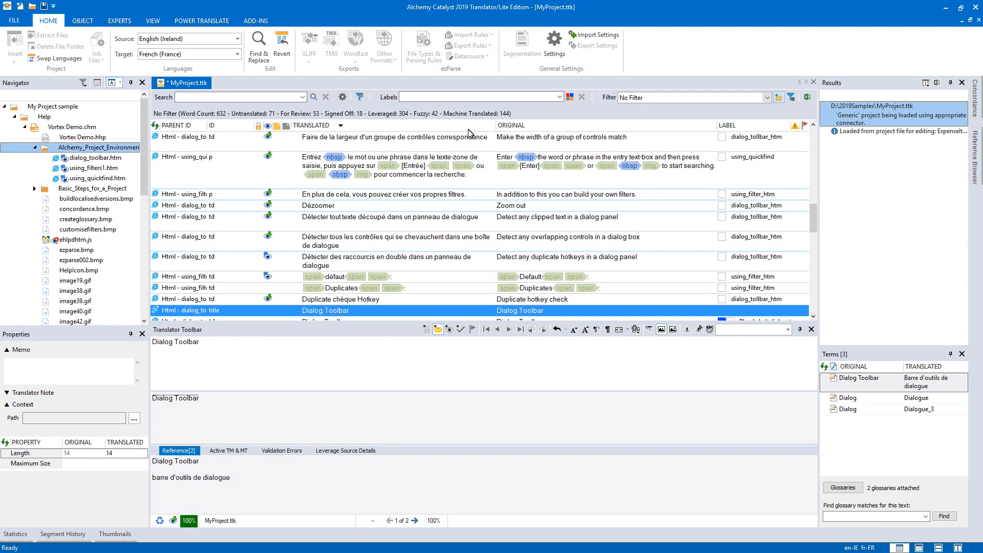
right_click(471, 131)
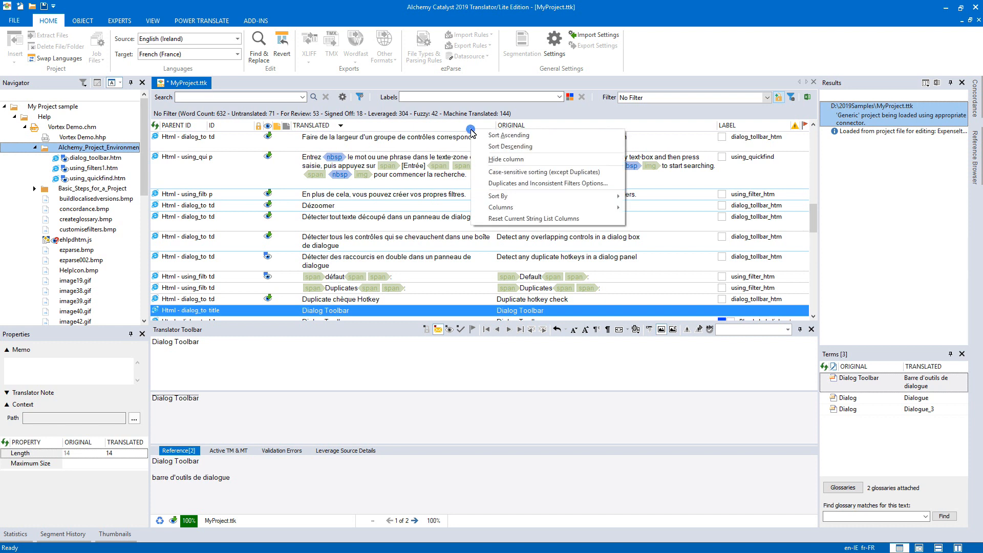
click(496, 172)
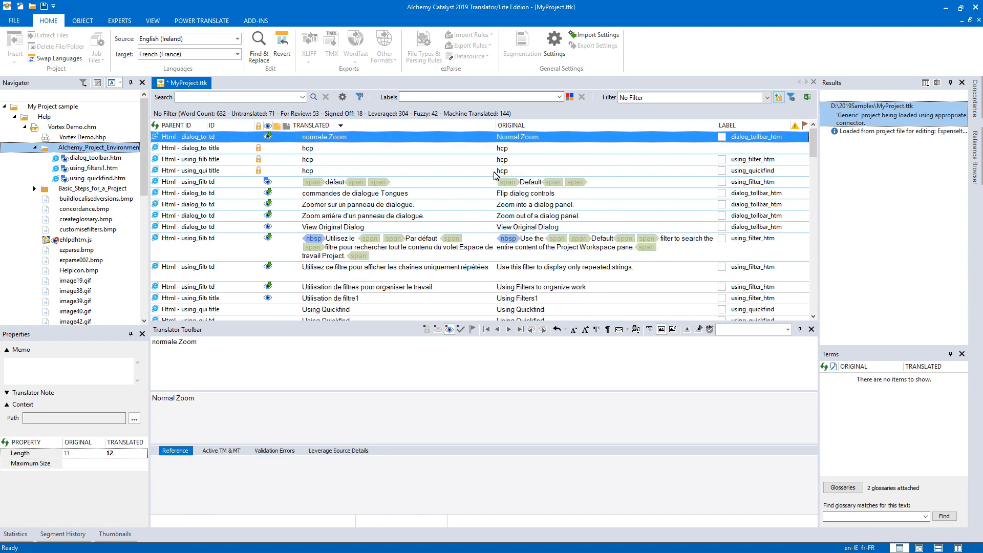
Restore the segments' default order and select the first "Dialog Toolbar" title segment.
click(155, 125)
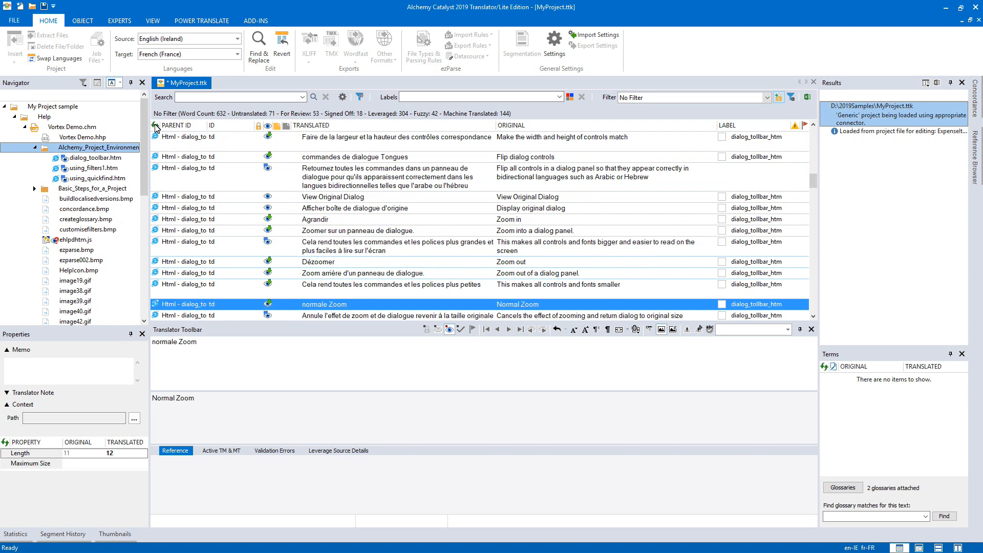
drag(813, 181, 815, 135)
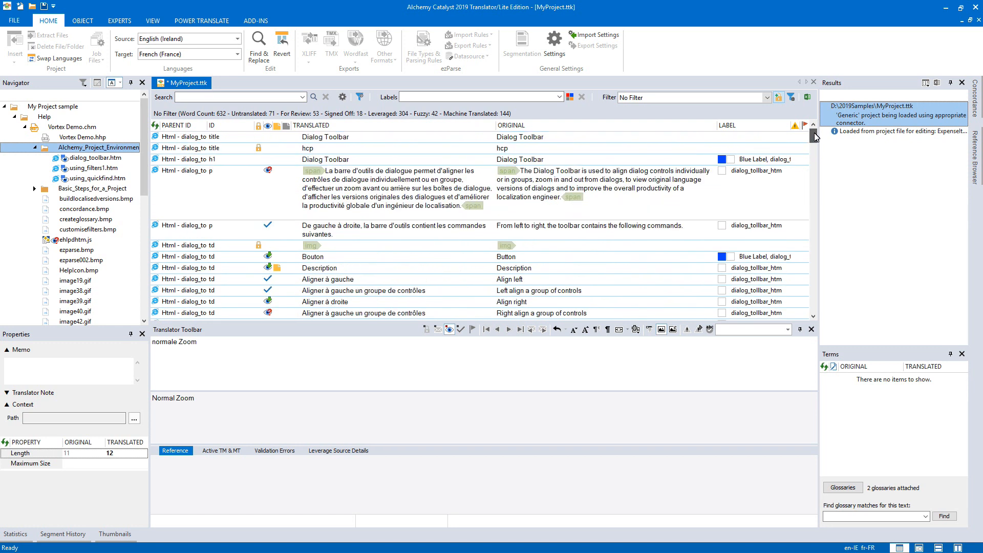
click(555, 139)
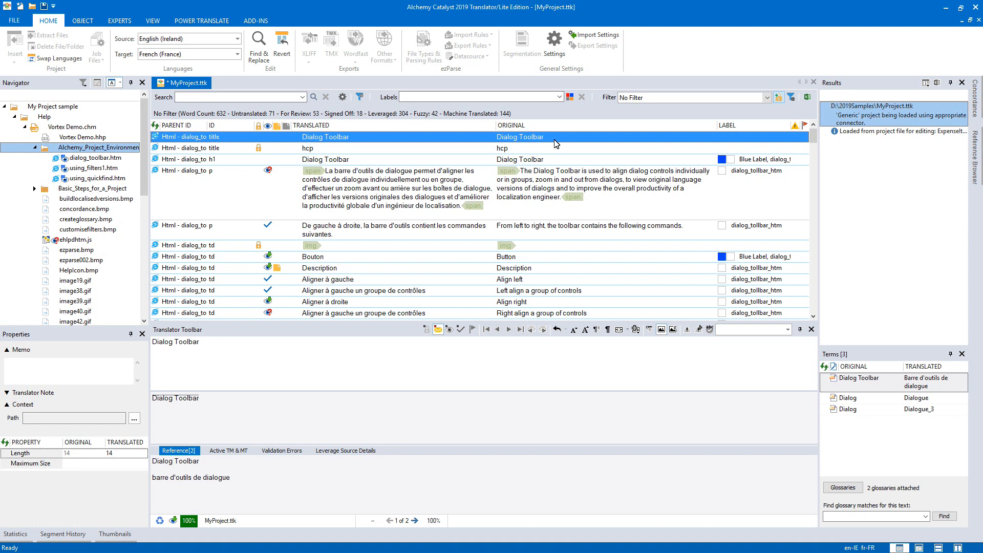
Add the Match % column to the segment list, place it beside the Status column and narrow it.
right_click(575, 128)
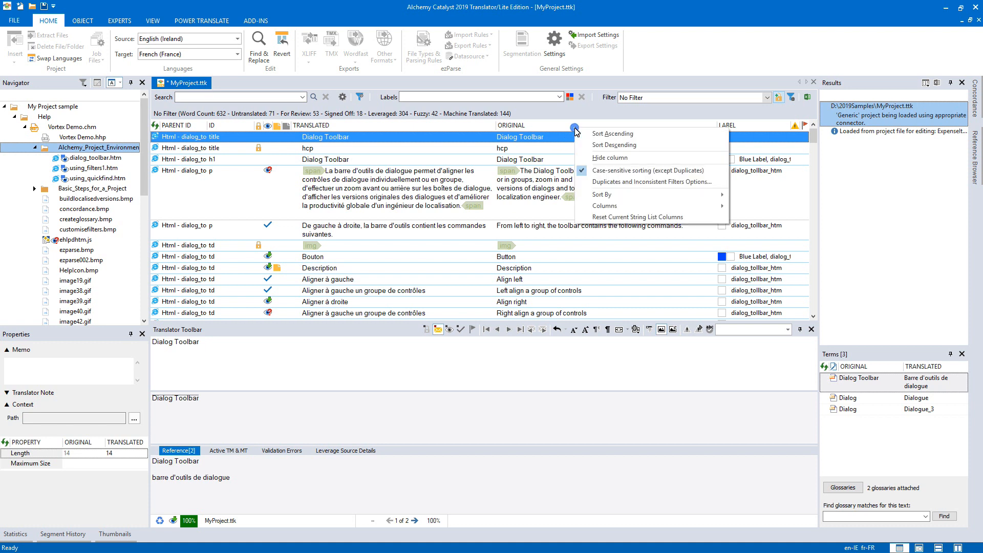
mouse_move(603, 210)
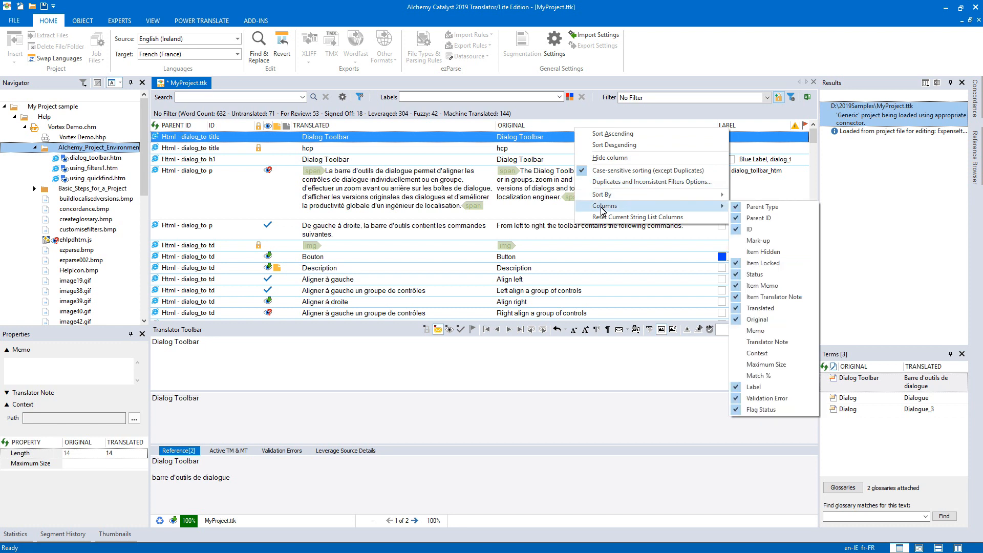
click(761, 376)
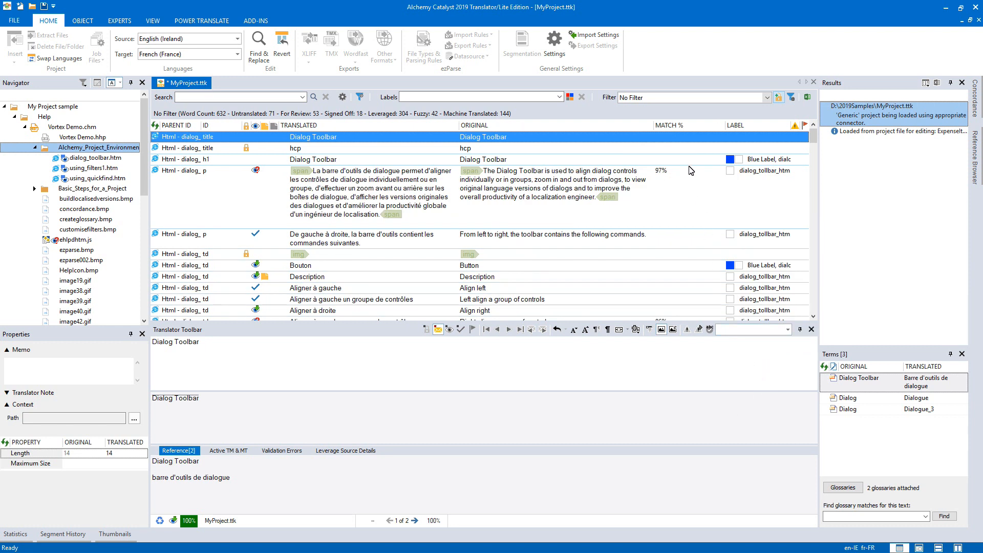
drag(695, 131, 260, 131)
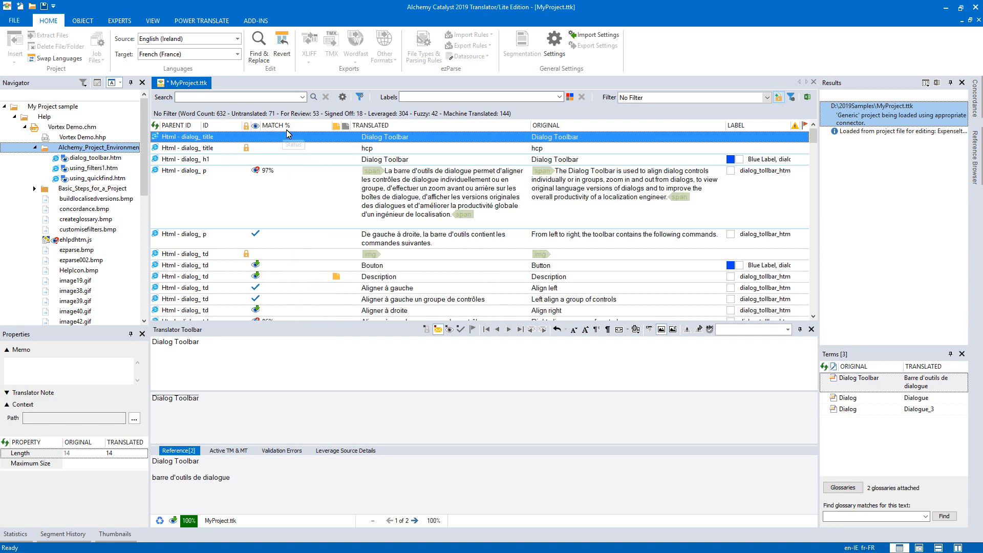
drag(330, 132, 292, 133)
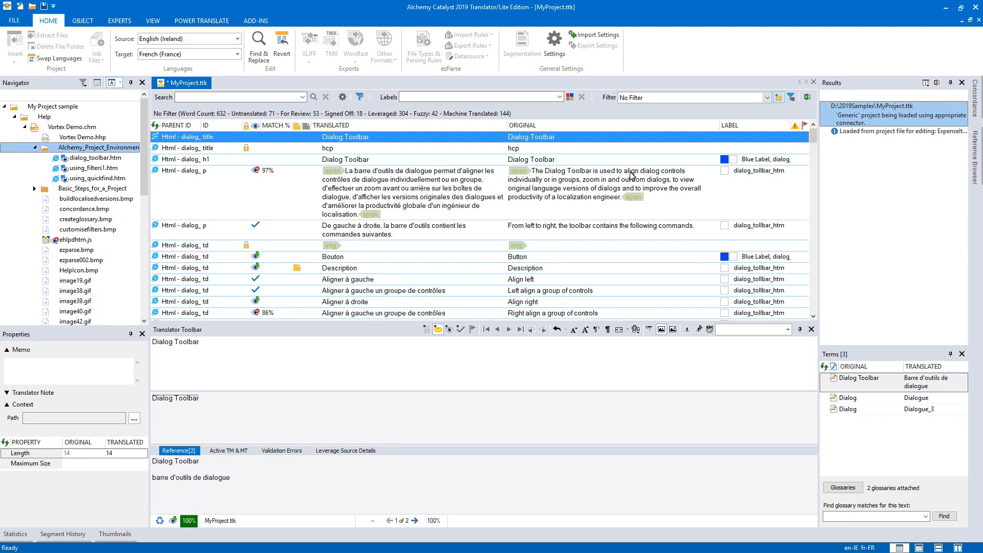
Hide the Label column and remove the Original column from the segment list.
right_click(474, 126)
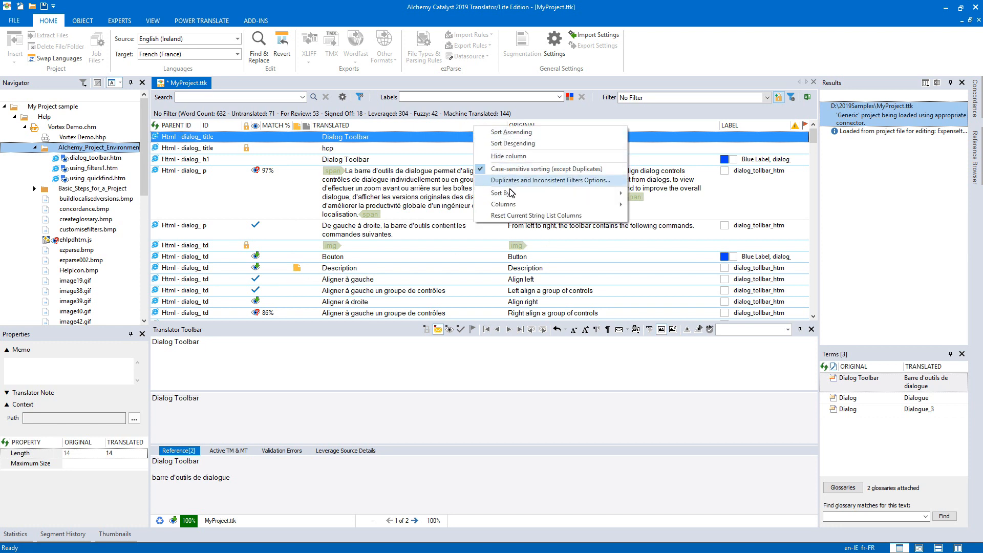
mouse_move(512, 207)
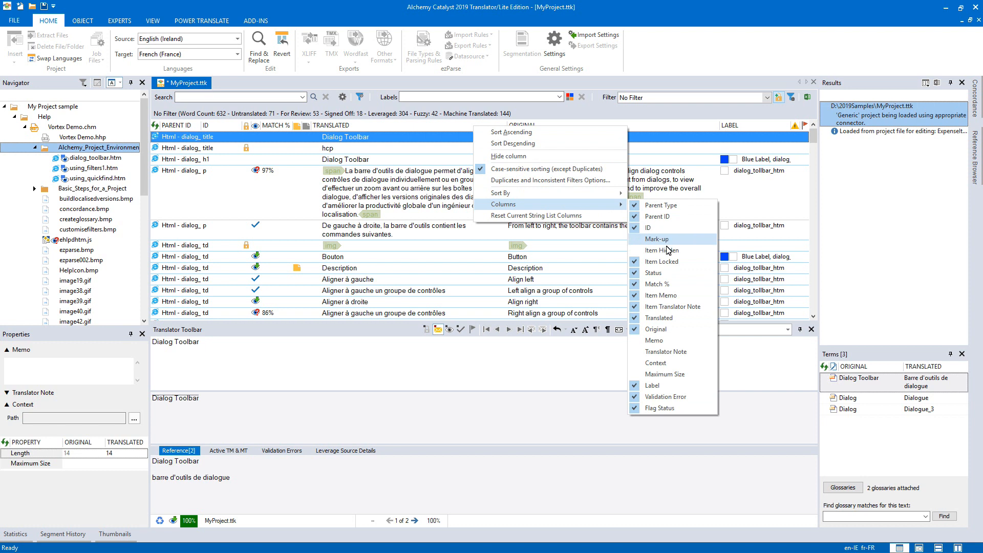
click(666, 387)
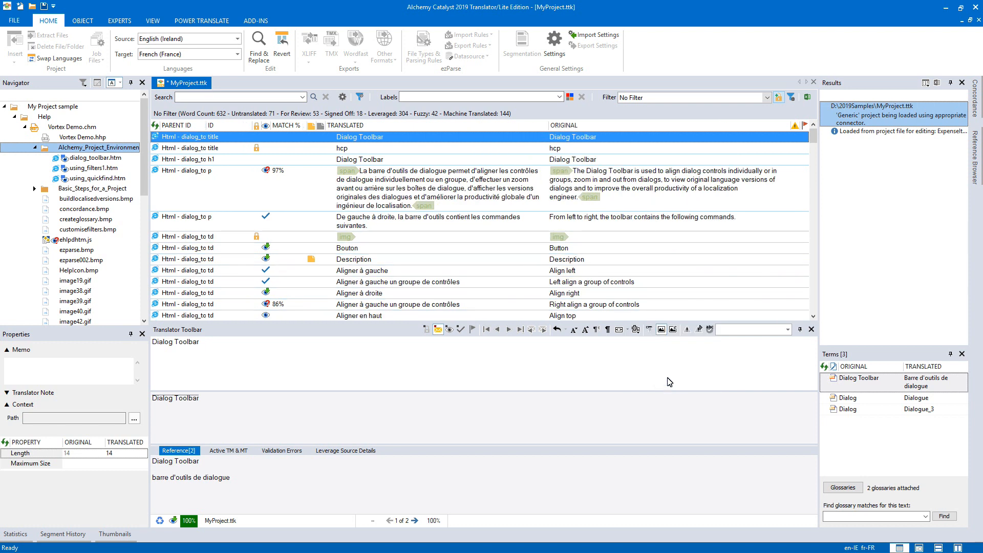
click(725, 126)
drag(725, 126, 729, 147)
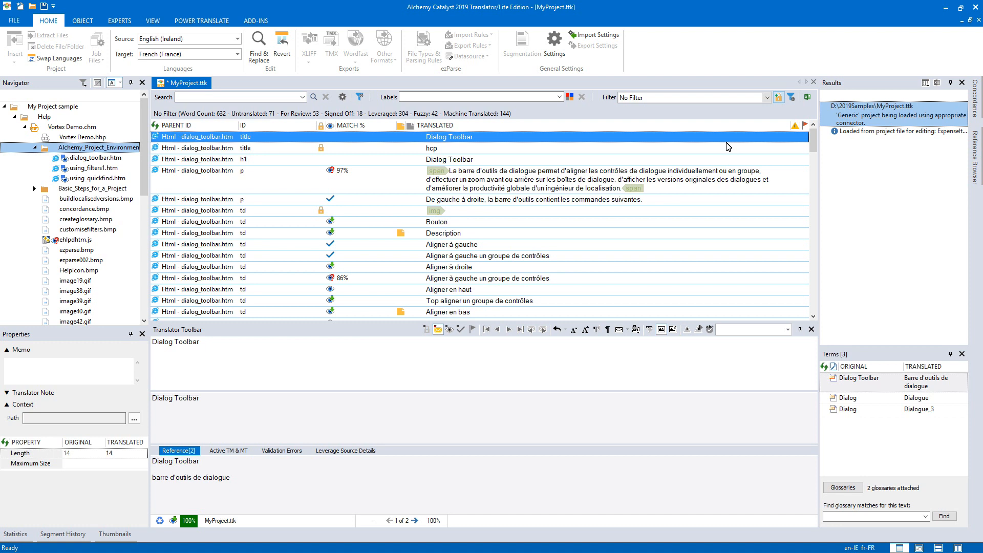
Reset the current string list's columns to their default layout.
right_click(533, 126)
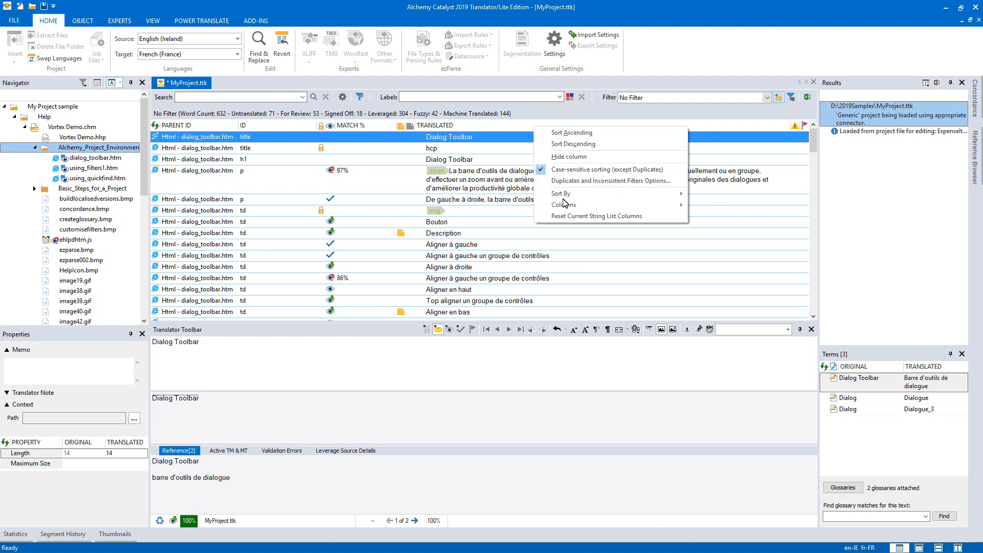
click(567, 217)
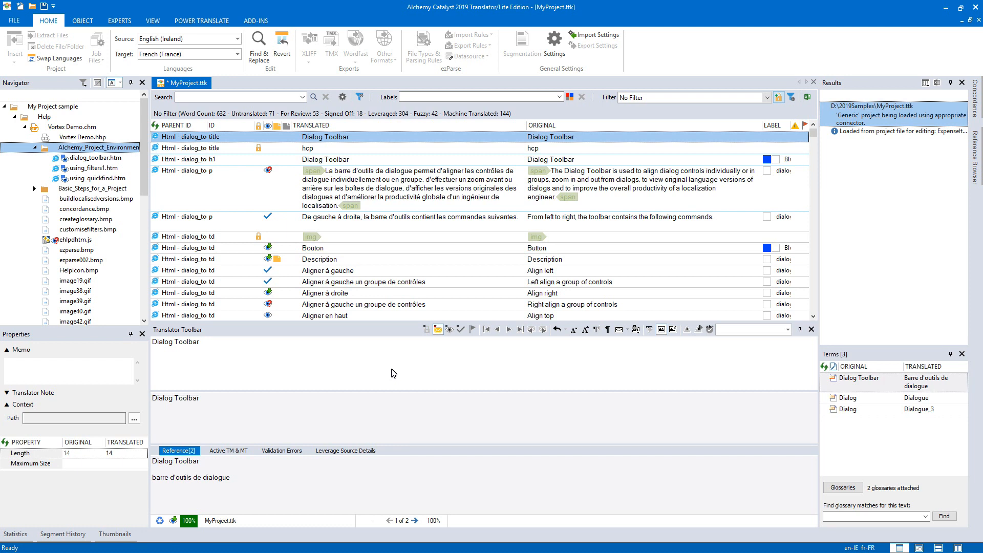
Open the project statistics, enlarge their pane upwards and refresh the figures for the whole project.
click(12, 534)
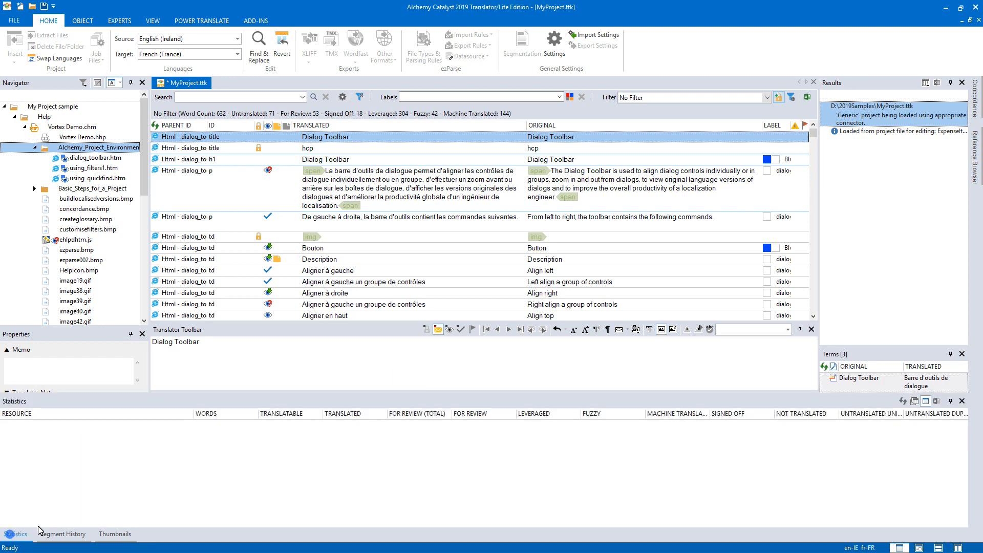
drag(795, 394, 797, 336)
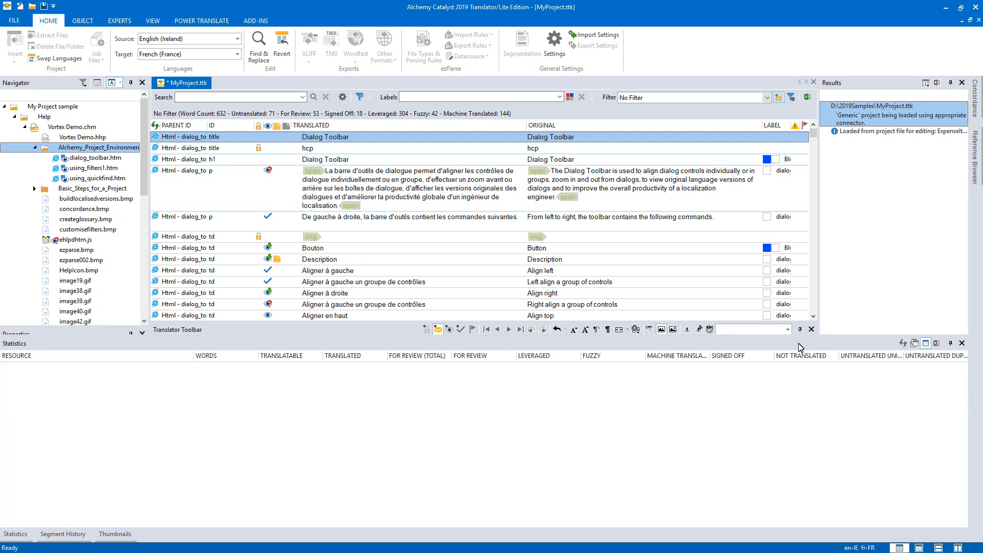
click(903, 343)
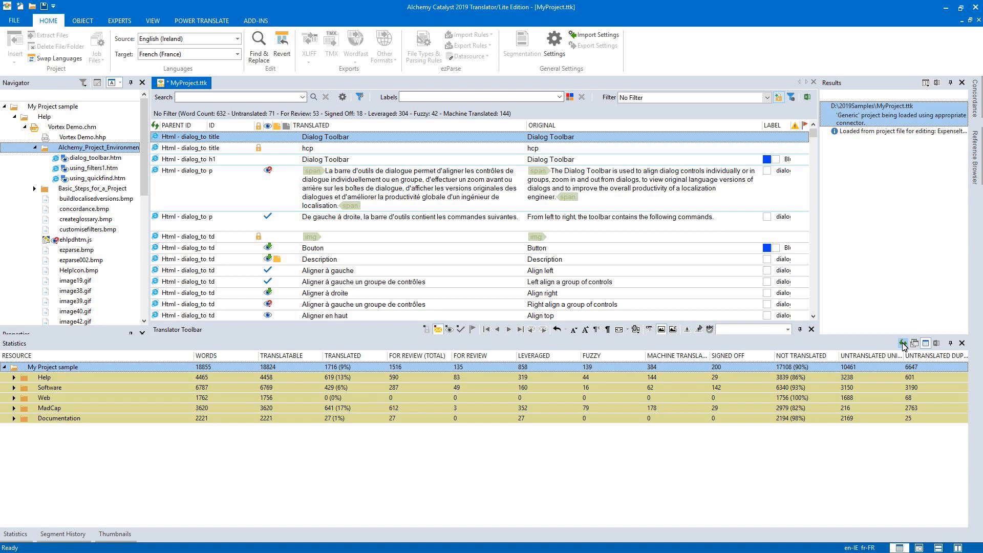
Expand Help, Vortex Demo.chm and Alchemy_Project_Environment in the statistics to view the figures for each file.
click(13, 377)
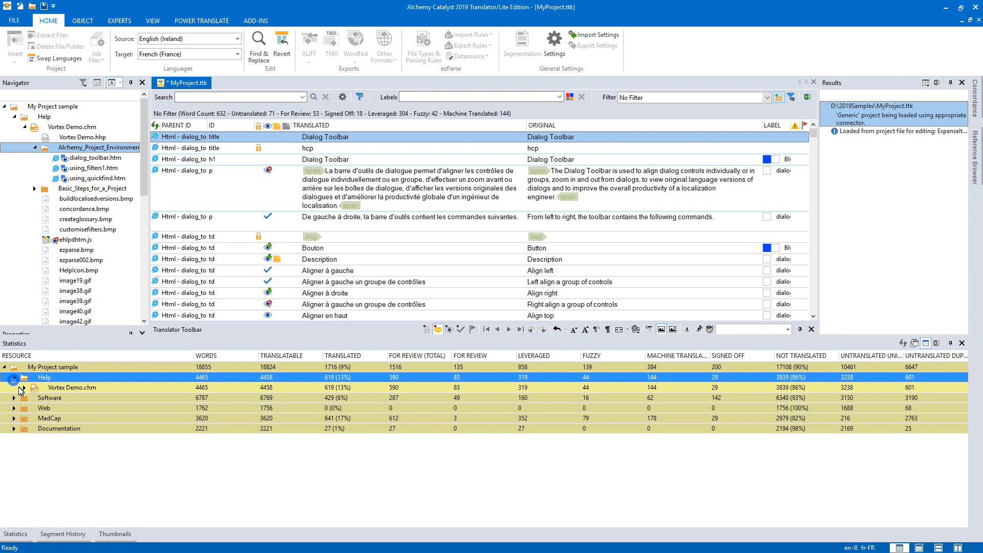
click(24, 387)
click(36, 408)
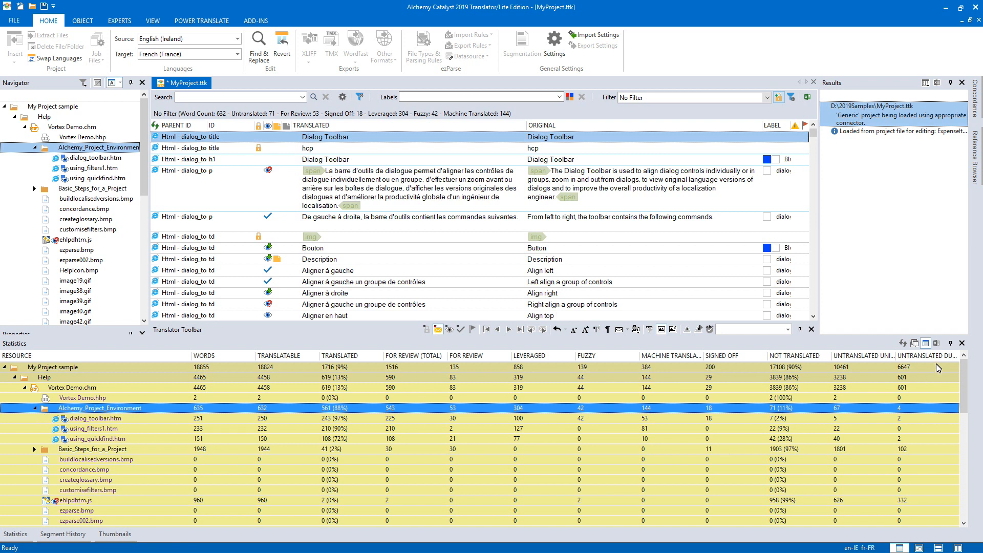
View the options for exporting the statistics to a CSV file, cancel the export and select the "Align left" segment.
click(938, 344)
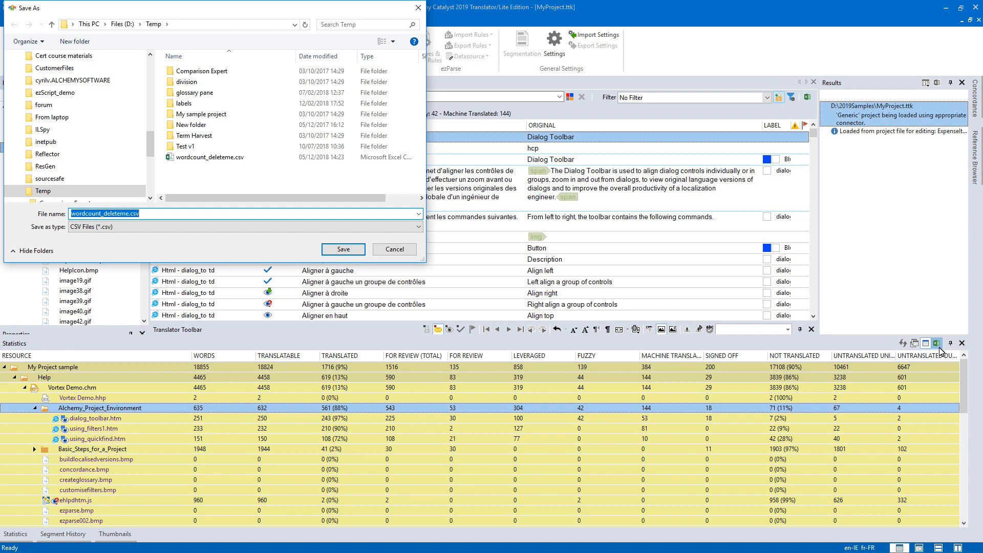
click(395, 249)
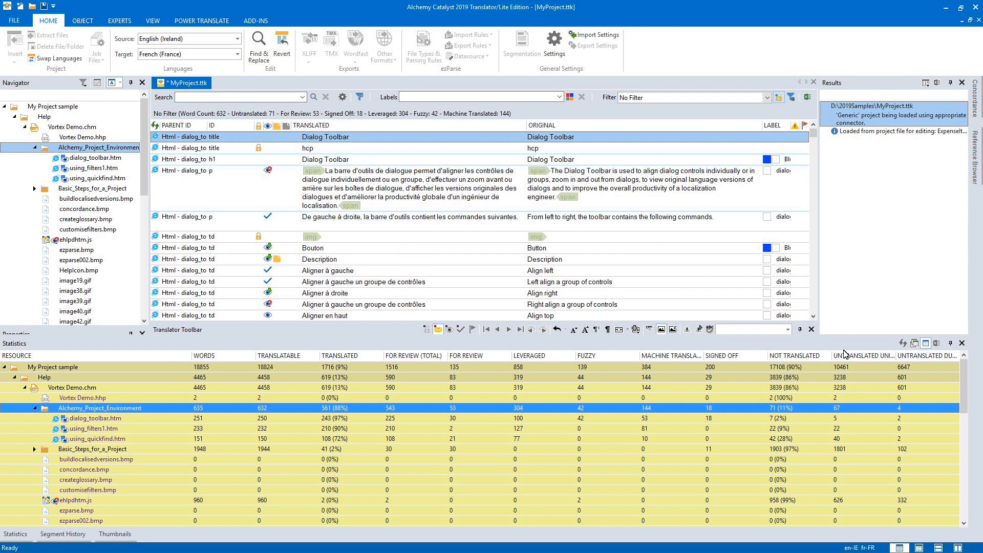
click(659, 274)
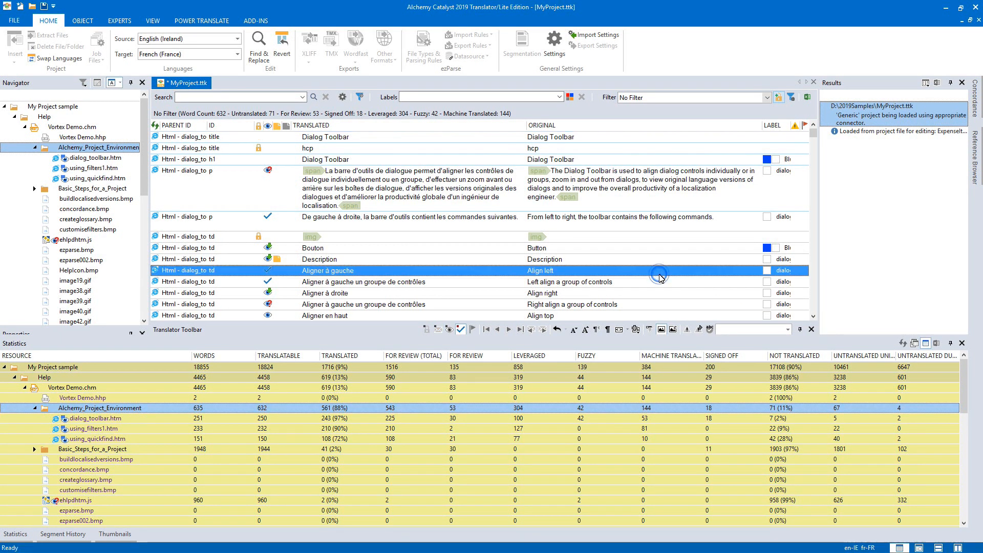